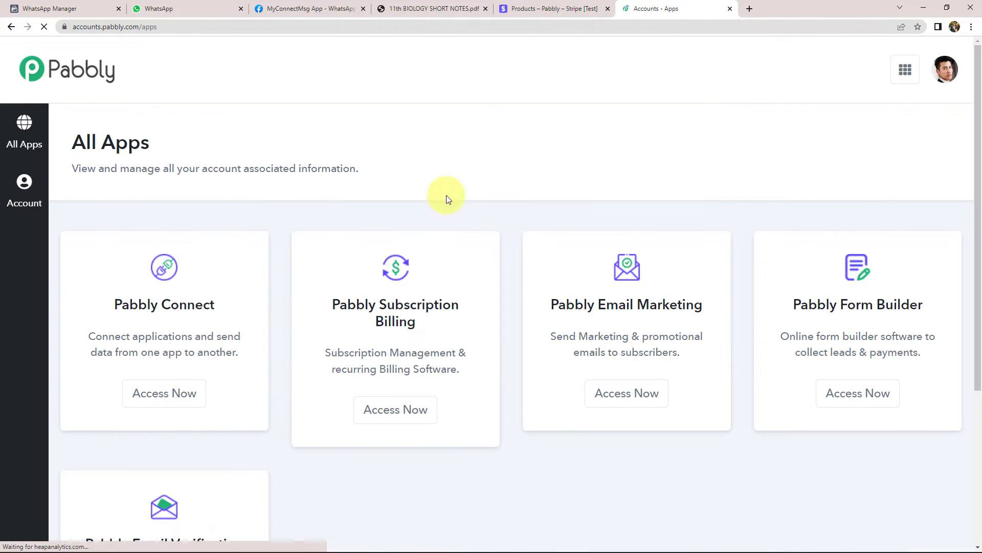
Open Pabbly Connect in a new tab
{"action": "double_click", "coordinate": [133, 298]}
{"action": "left_click_drag", "start_coordinate": [133, 299], "coordinate": [211, 303]}
{"action": "left_click", "coordinate": [212, 303]}
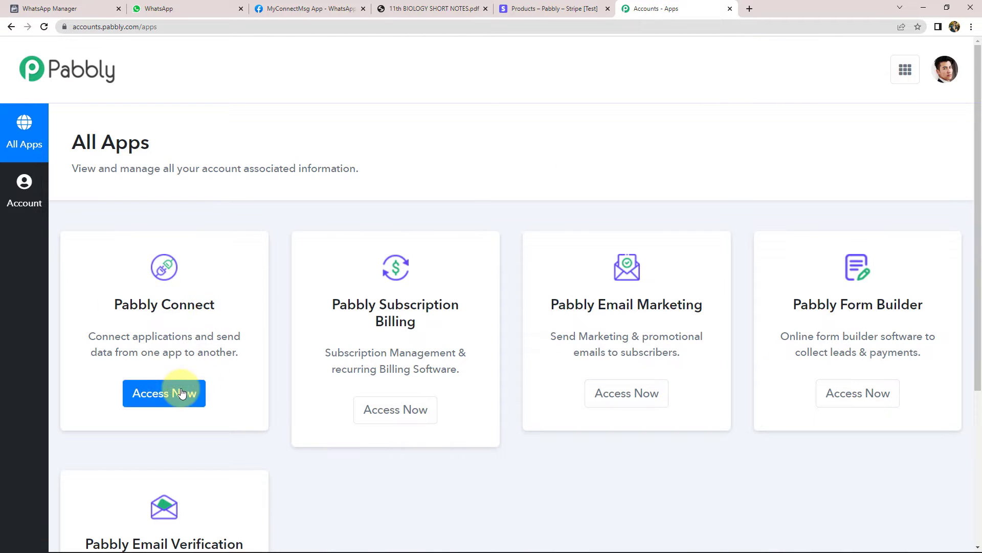
{"action": "left_click", "coordinate": [182, 394]}
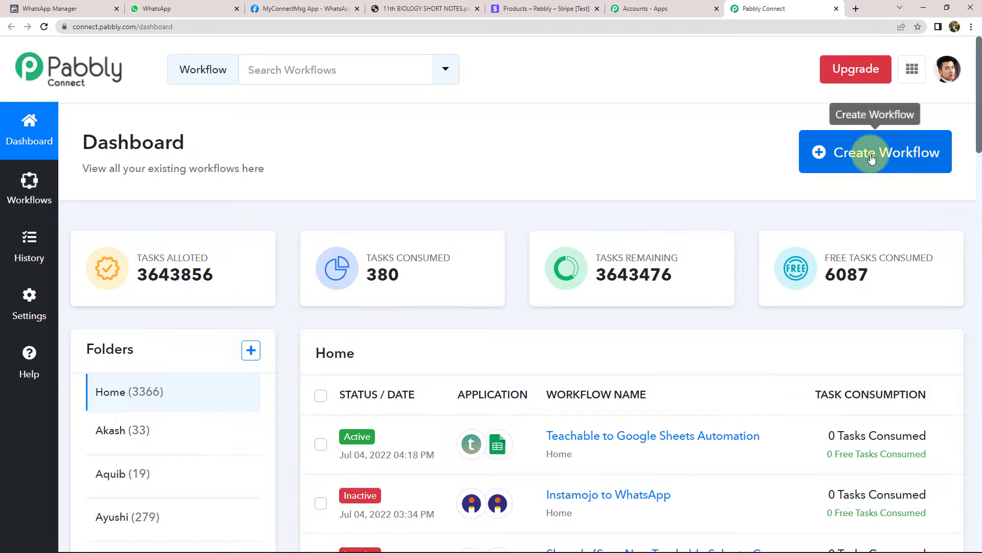
Create a new workflow named 'Stripe to WhatsApp'
{"action": "left_click", "coordinate": [872, 159]}
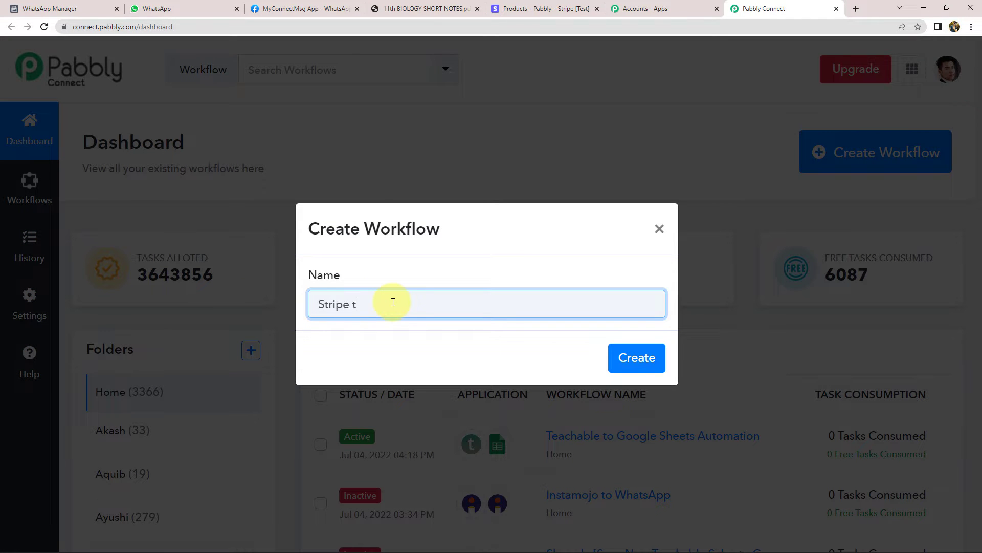
{"action": "type", "text": "Stripe to WhatsApp"}
{"action": "key", "text": "Return"}
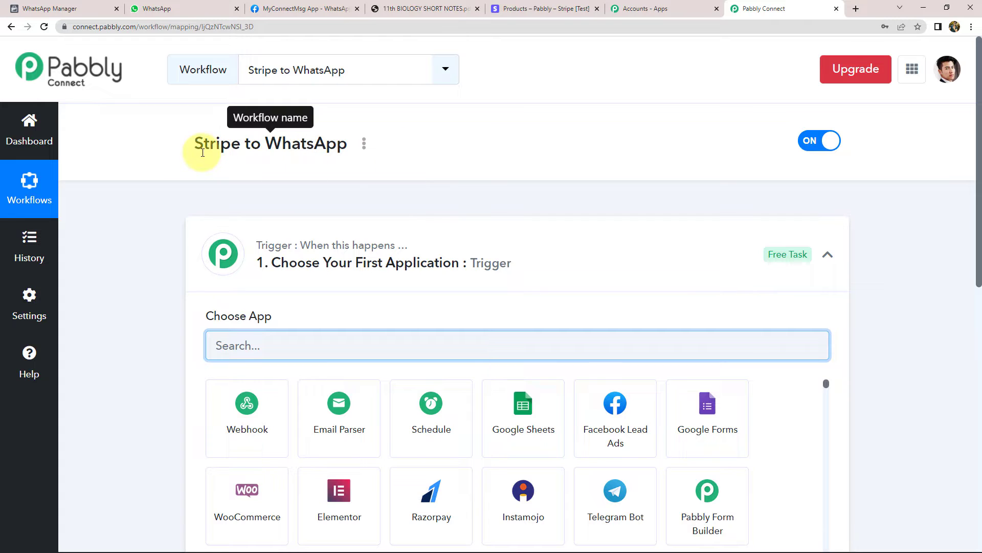
{"action": "left_click", "coordinate": [327, 239]}
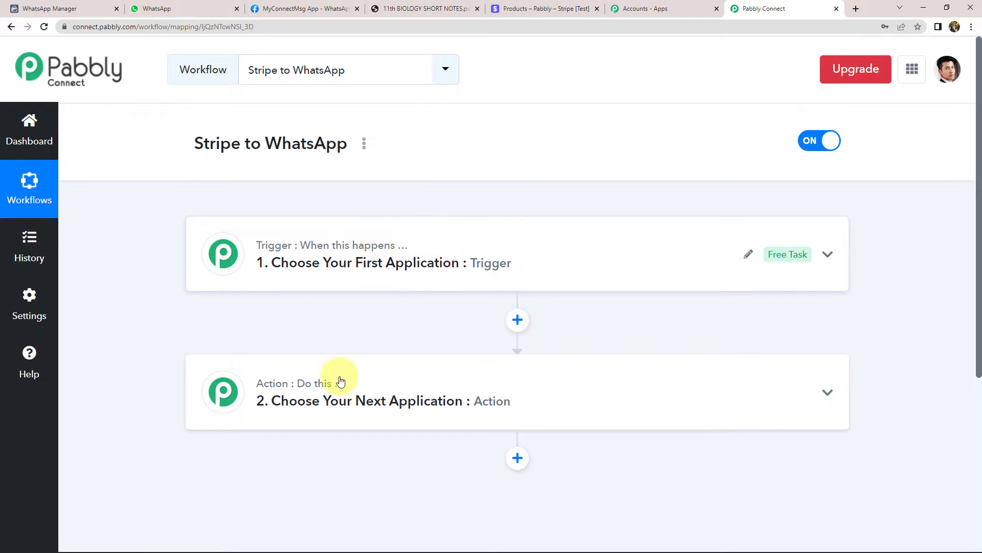
{"action": "mouse_move", "coordinate": [335, 389]}
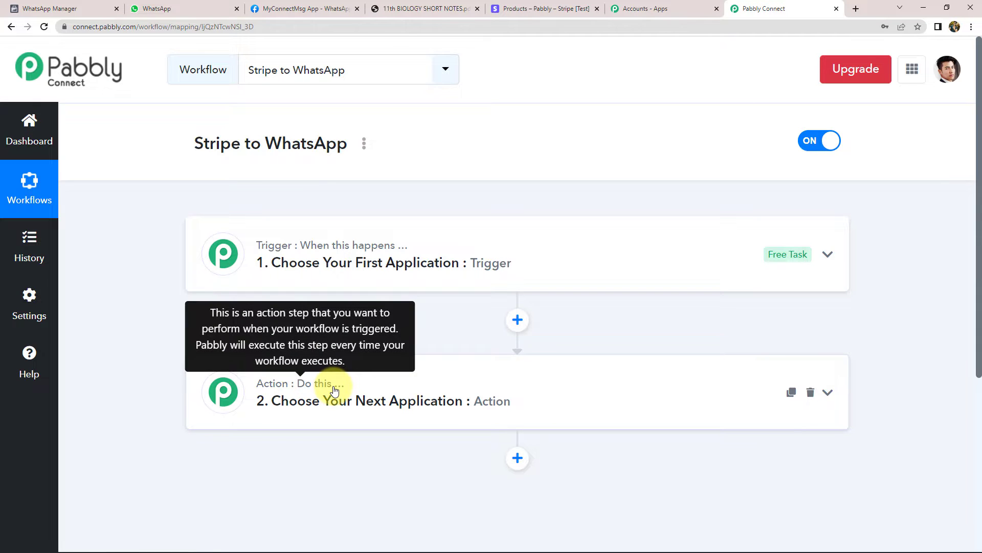
{"action": "double_click", "coordinate": [222, 149]}
{"action": "left_click", "coordinate": [181, 153]}
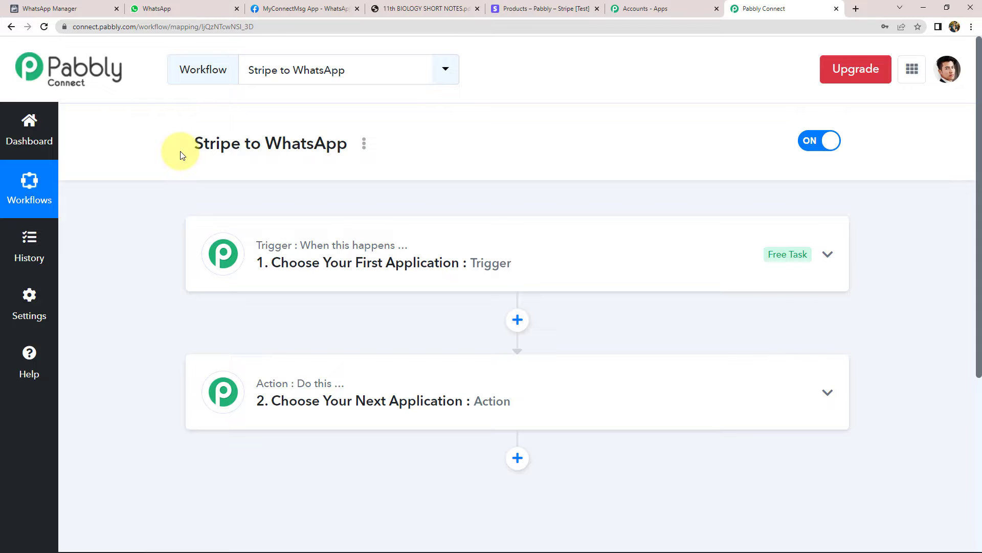
{"action": "left_click", "coordinate": [547, 7]}
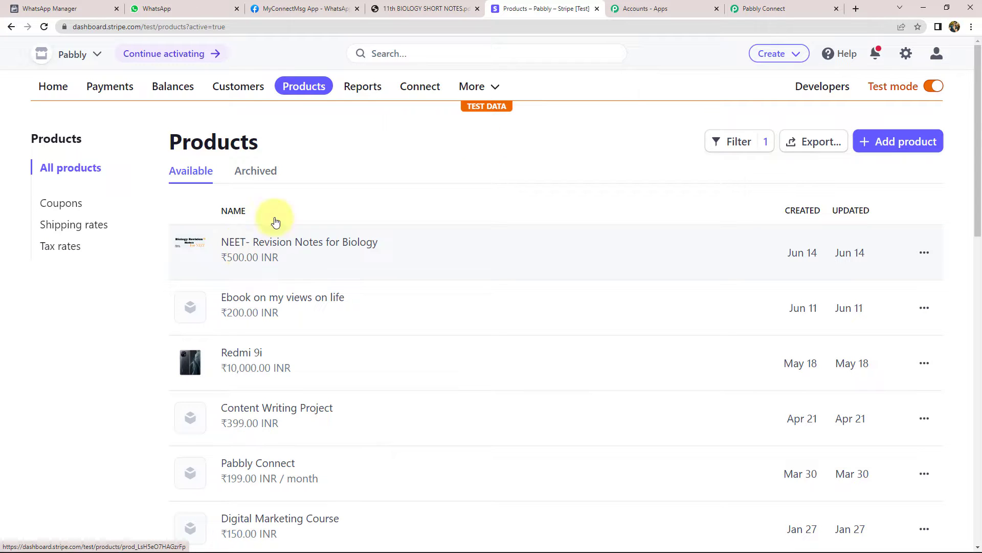
{"action": "left_click", "coordinate": [403, 10]}
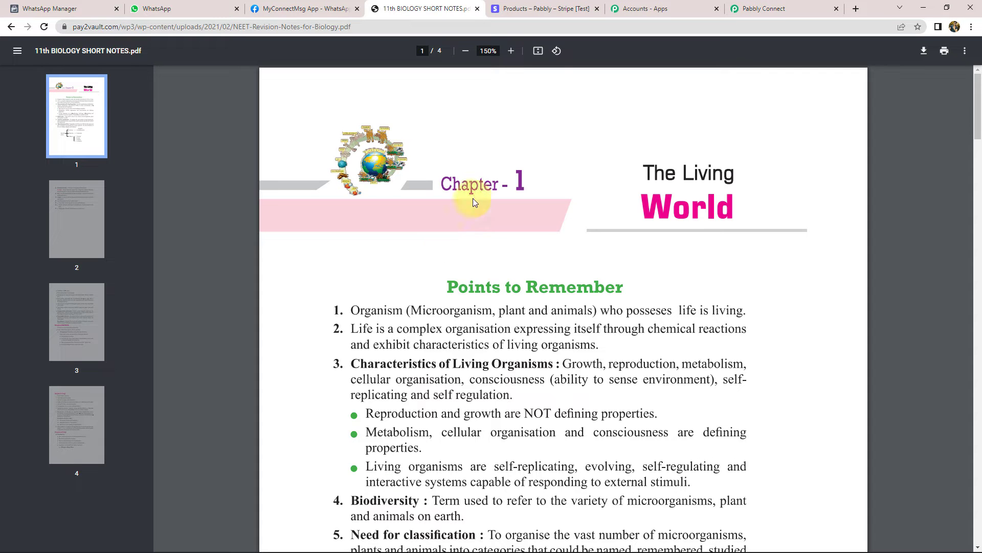
{"action": "left_click", "coordinate": [761, 9]}
{"action": "left_click", "coordinate": [331, 259]}
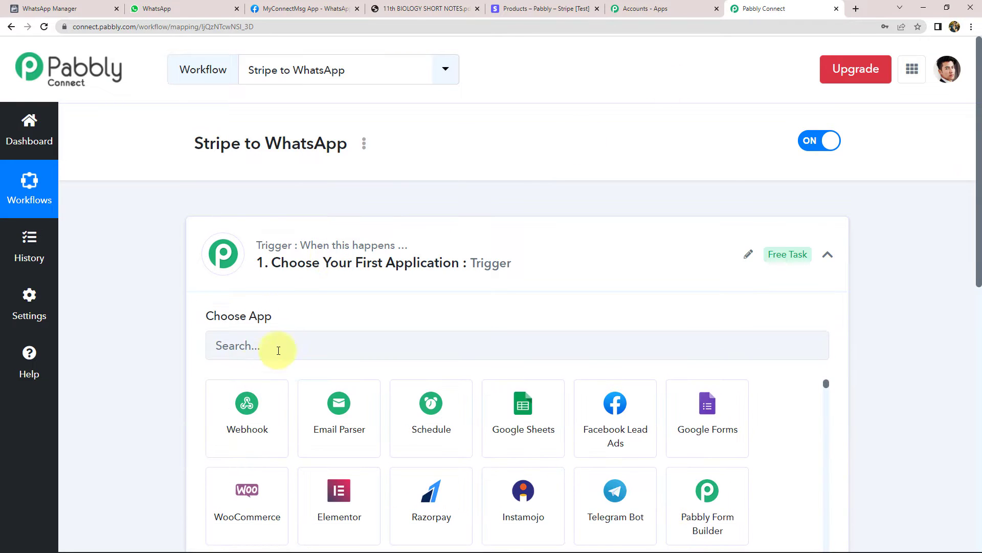
Set the workflow trigger to Stripe's New Charge event
{"action": "left_click", "coordinate": [287, 343]}
{"action": "type", "text": "Stri"}
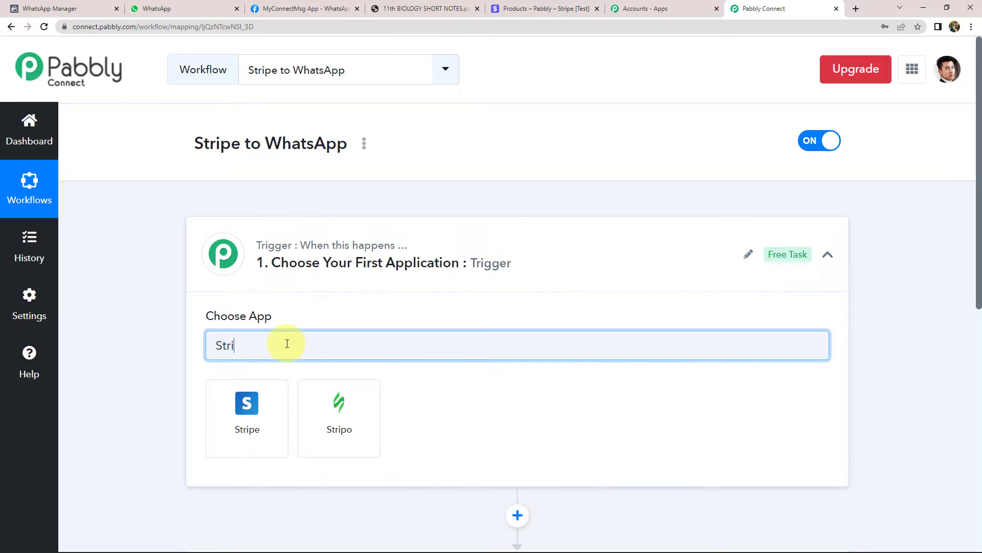
{"action": "left_click", "coordinate": [263, 416]}
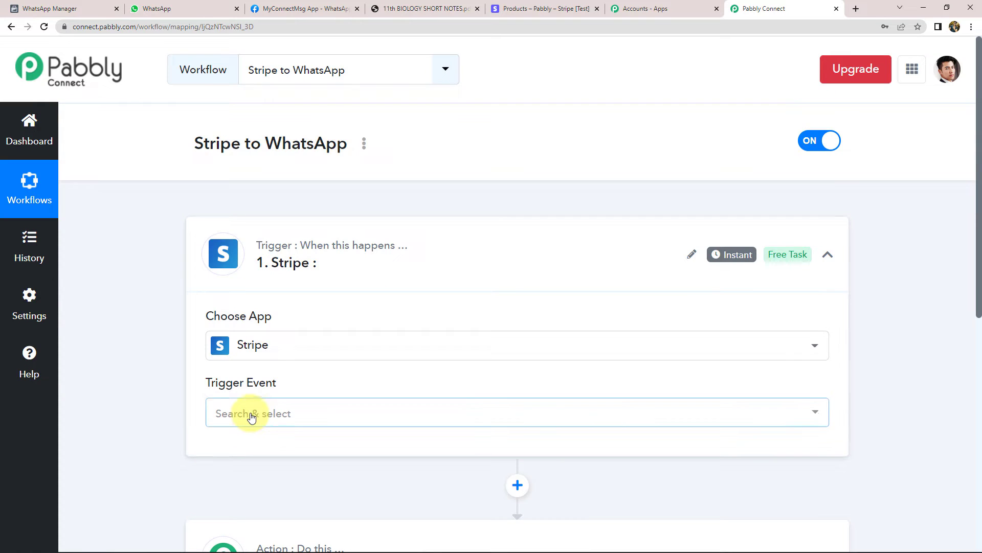
{"action": "left_click", "coordinate": [251, 417]}
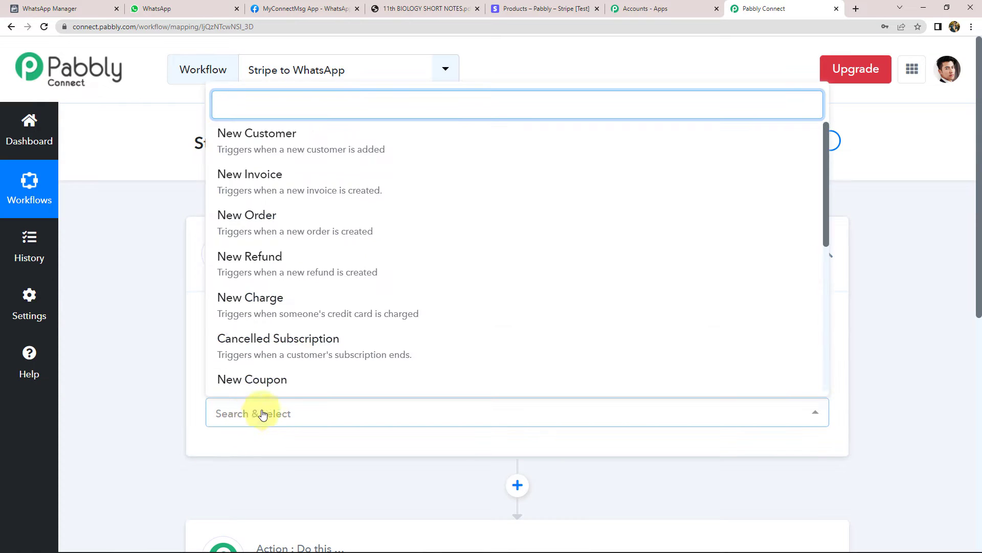
{"action": "left_click", "coordinate": [322, 307]}
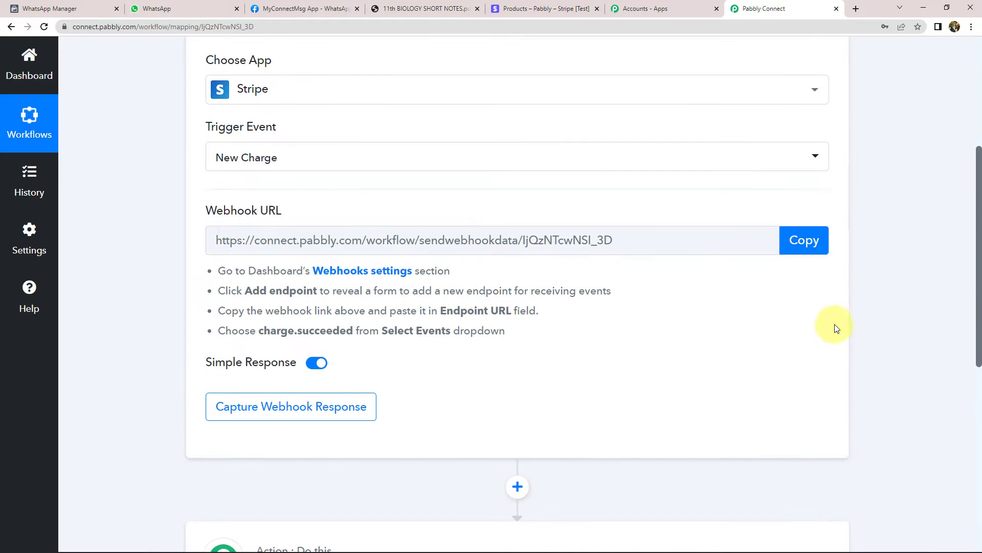
Copy the trigger's webhook URL and switch to the Stripe dashboard
{"action": "left_click", "coordinate": [815, 246]}
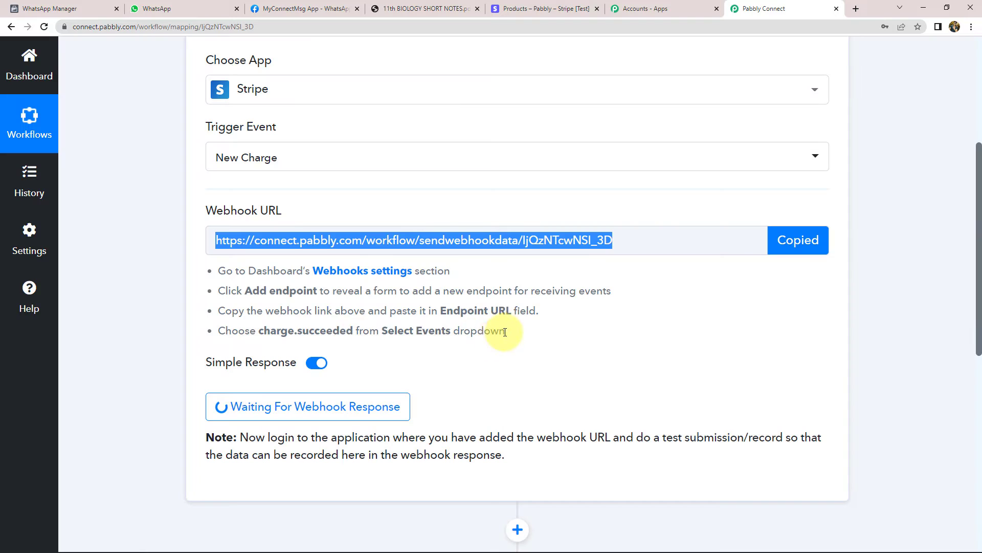
{"action": "left_click_drag", "start_coordinate": [505, 332], "coordinate": [227, 274]}
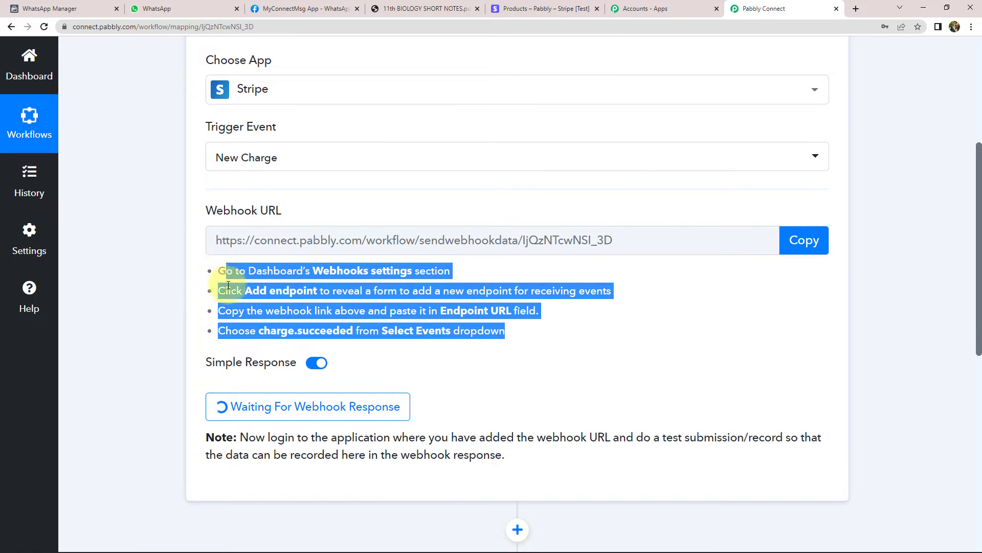
{"action": "left_click", "coordinate": [135, 300]}
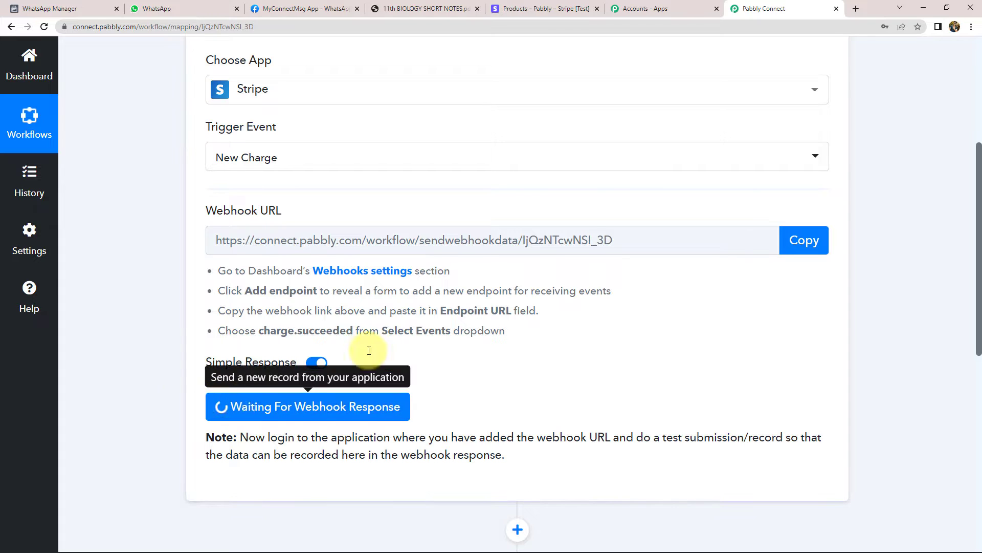
{"action": "left_click", "coordinate": [532, 8]}
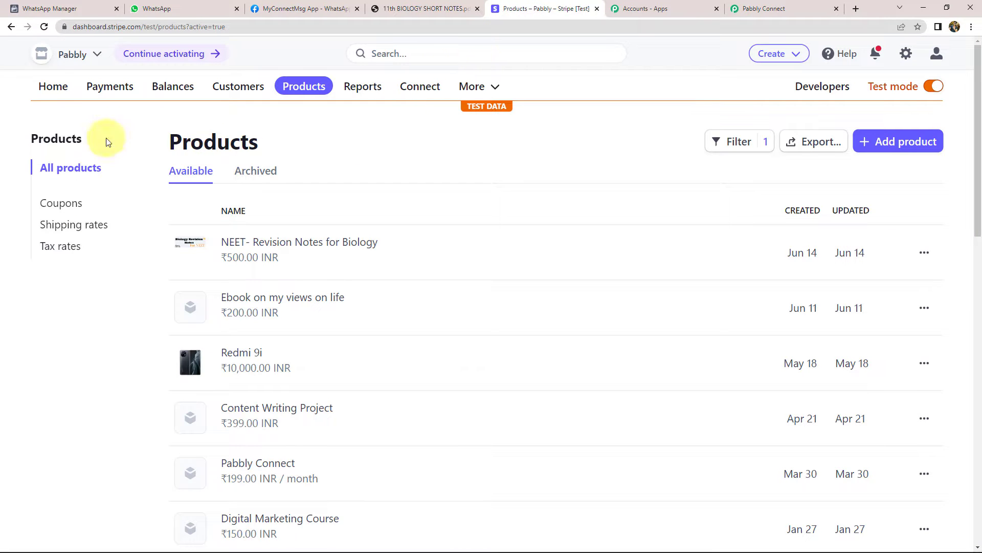
Go to Stripe Developers > Webhooks and begin adding a new endpoint
{"action": "left_click", "coordinate": [55, 88]}
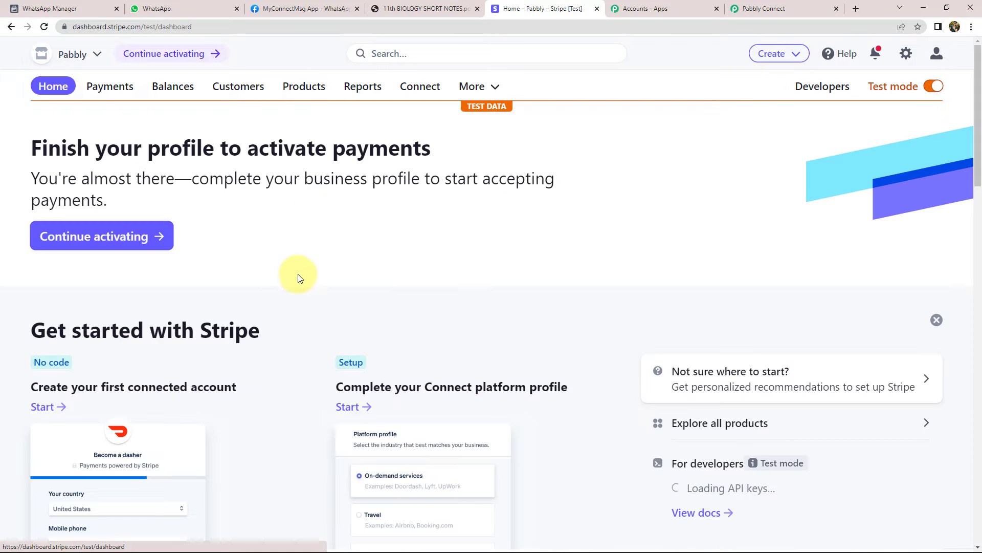
{"action": "left_click", "coordinate": [911, 60]}
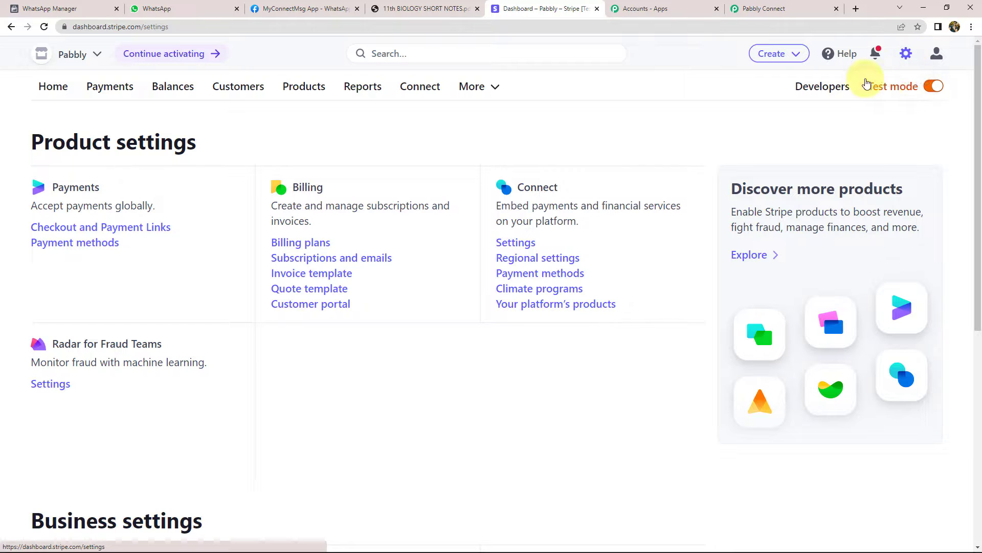
{"action": "left_click", "coordinate": [43, 91]}
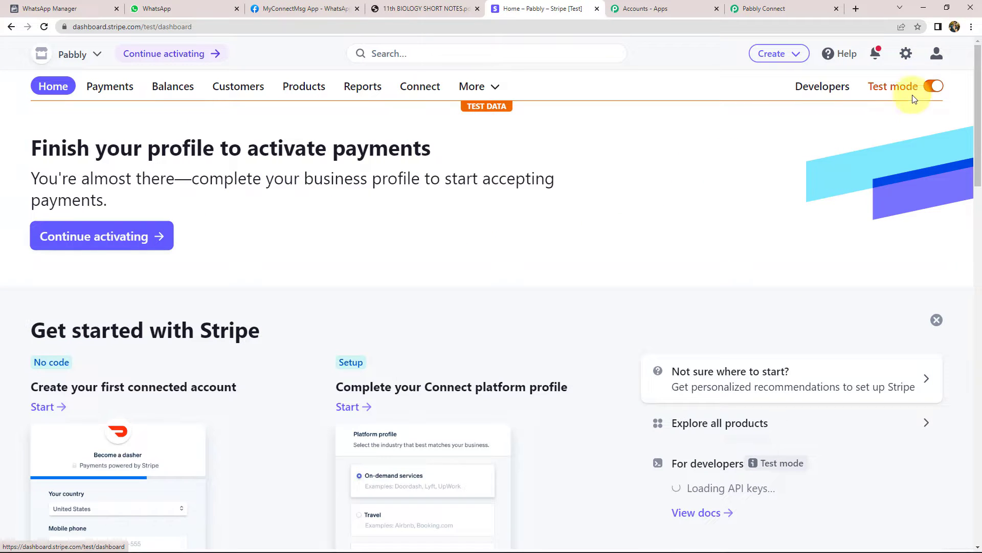
{"action": "left_click", "coordinate": [822, 86]}
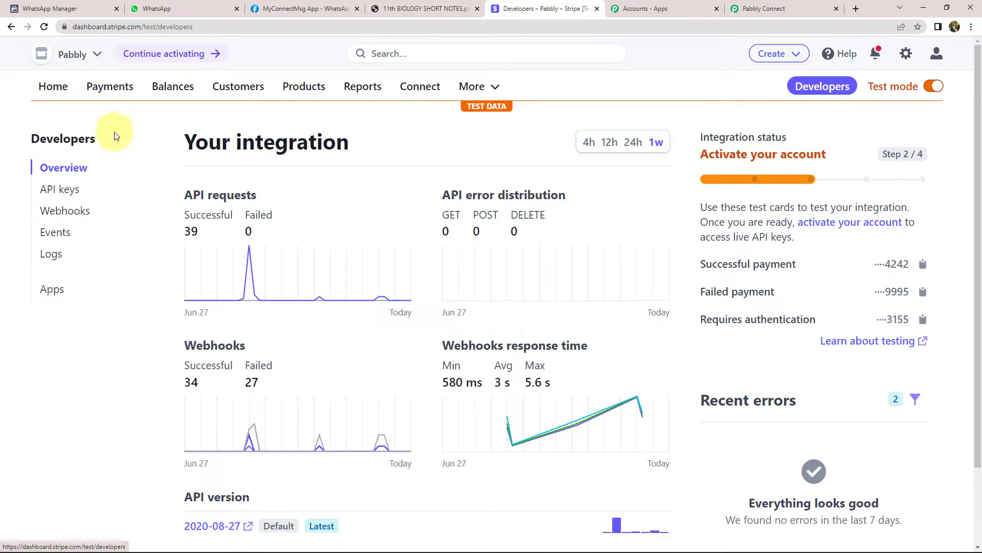
{"action": "left_click", "coordinate": [61, 215]}
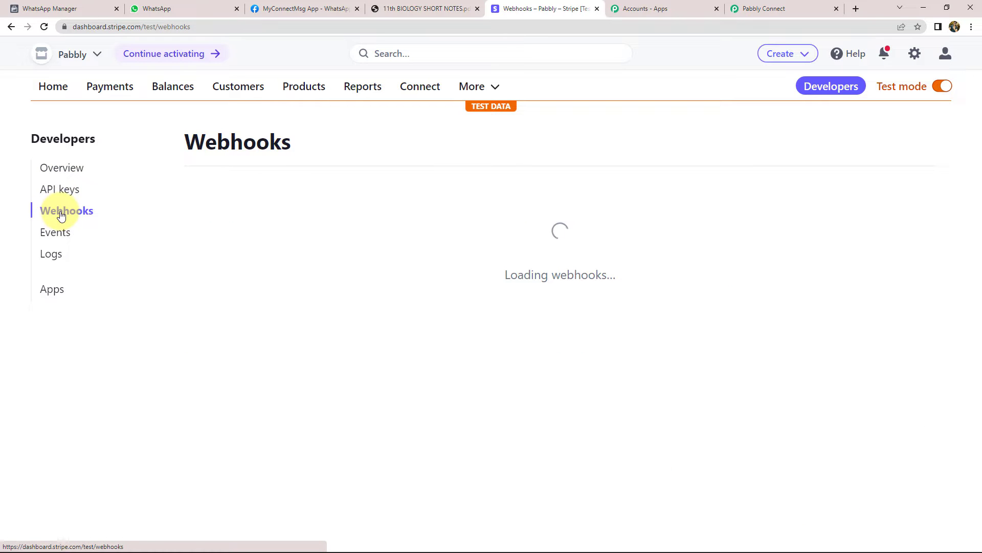
{"action": "scroll", "coordinate": [443, 329], "scroll_direction": "down", "scroll_amount": 2}
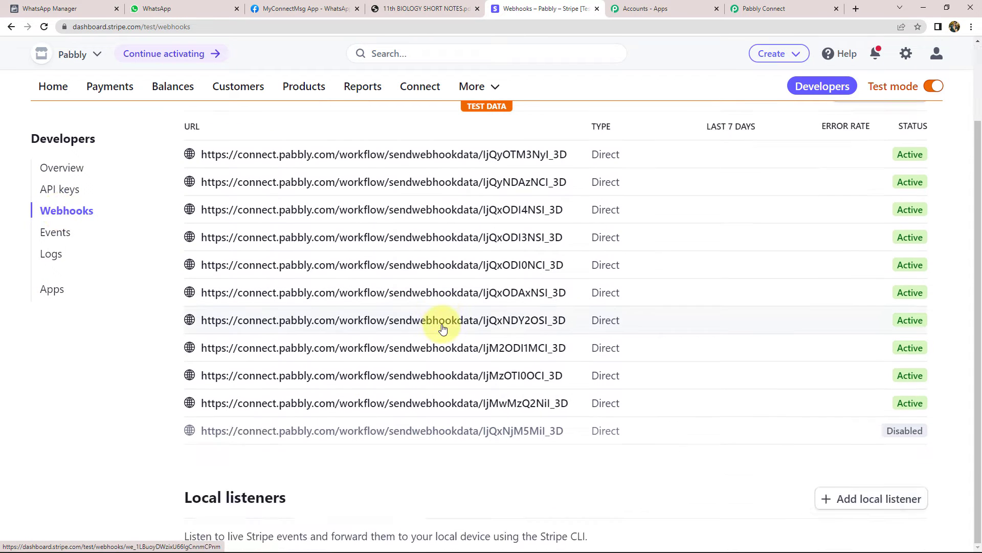
{"action": "scroll", "coordinate": [443, 329], "scroll_direction": "up", "scroll_amount": 2}
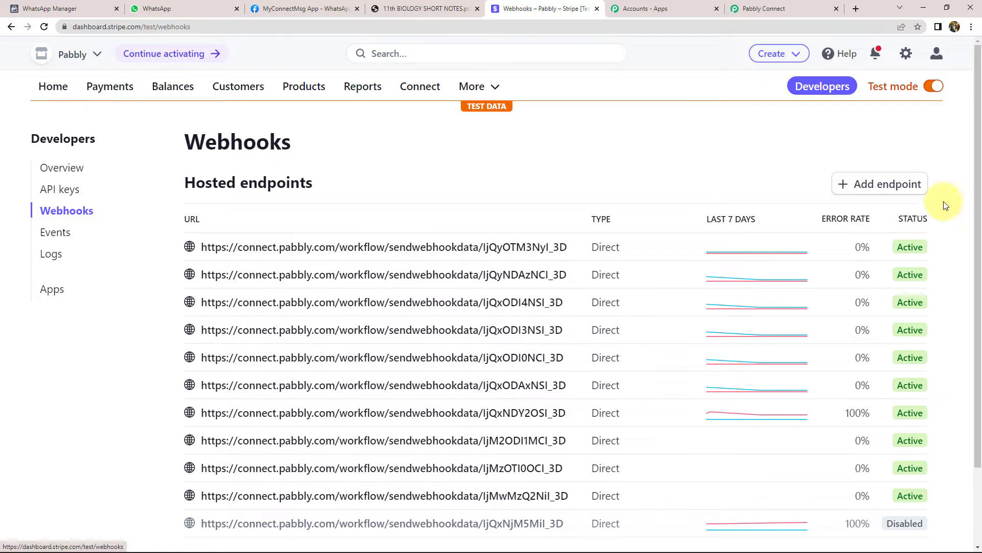
{"action": "left_click", "coordinate": [872, 185]}
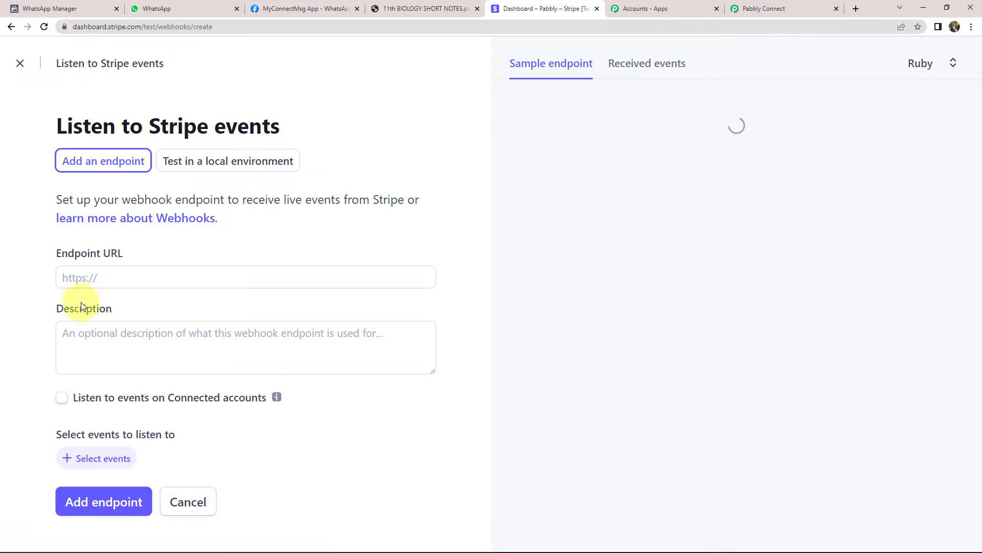
Paste the Pabbly webhook URL into Stripe's Endpoint URL field
{"action": "left_click", "coordinate": [802, 2]}
{"action": "left_click", "coordinate": [791, 240]}
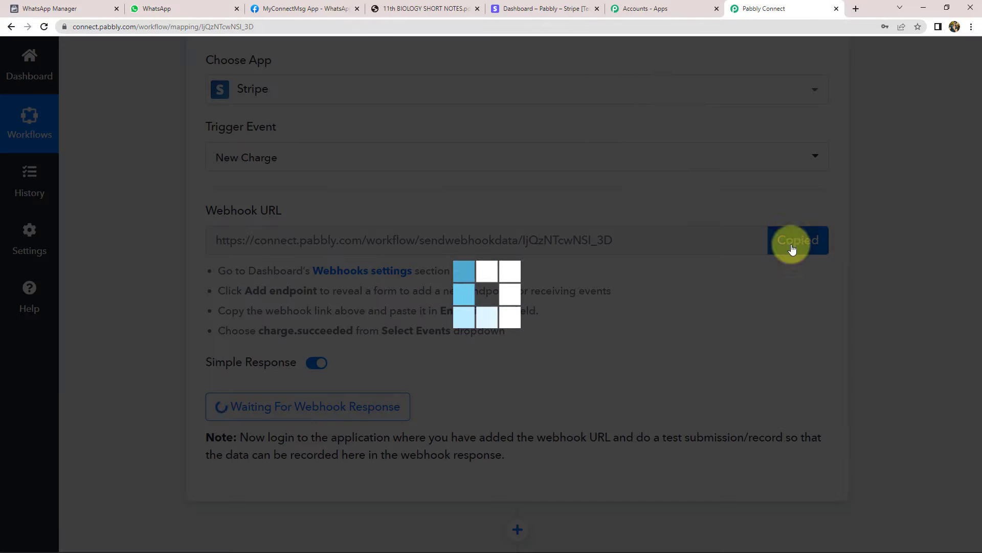
{"action": "left_click", "coordinate": [585, 15]}
{"action": "left_click", "coordinate": [124, 277]}
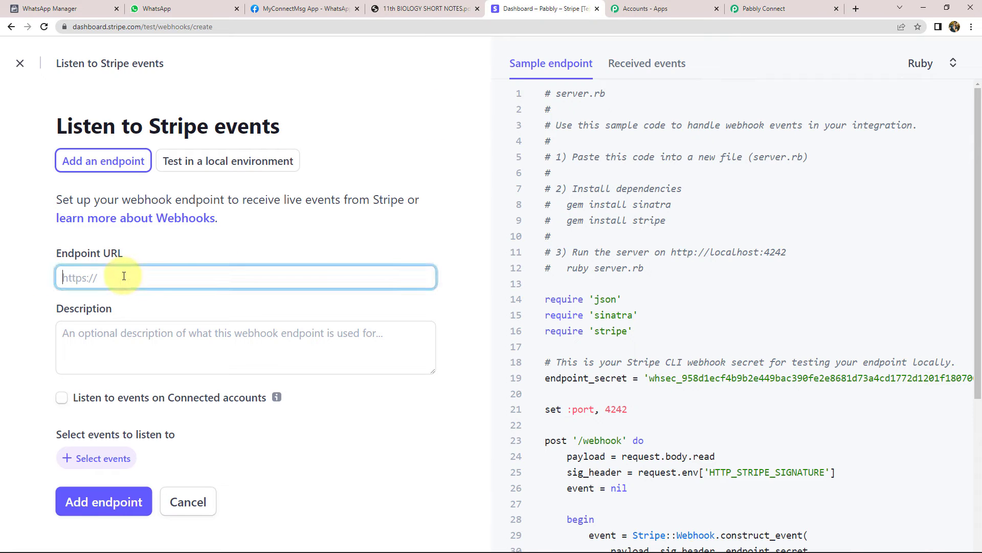
{"action": "key", "text": "ctrl+v"}
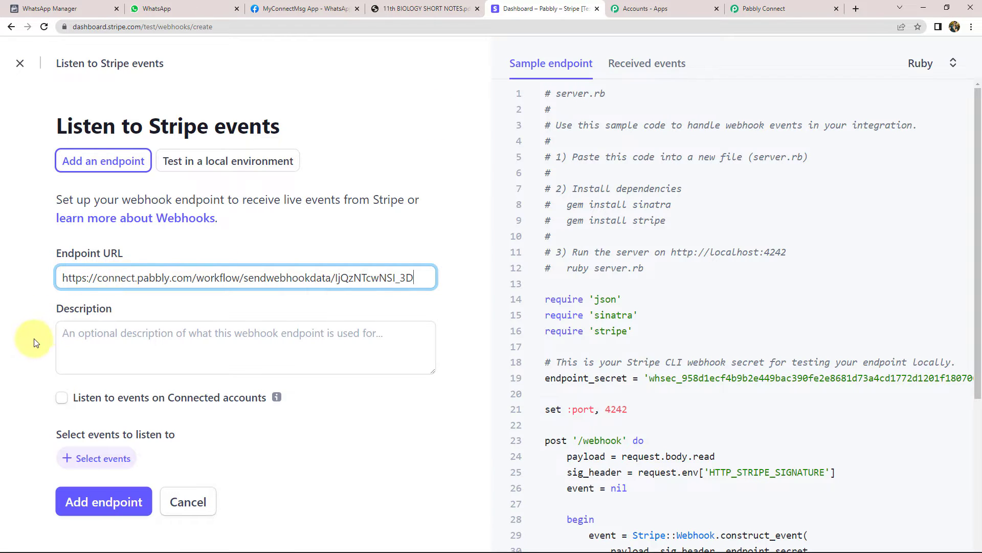
Select the charge.succeeded event and create the webhook endpoint
{"action": "left_click", "coordinate": [98, 462]}
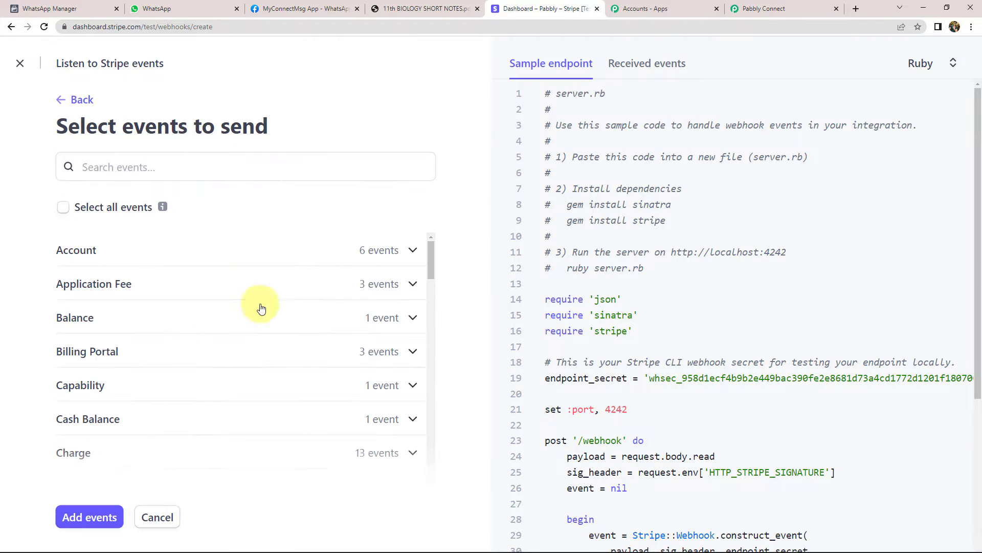
{"action": "scroll", "coordinate": [204, 317], "scroll_direction": "down", "scroll_amount": 2}
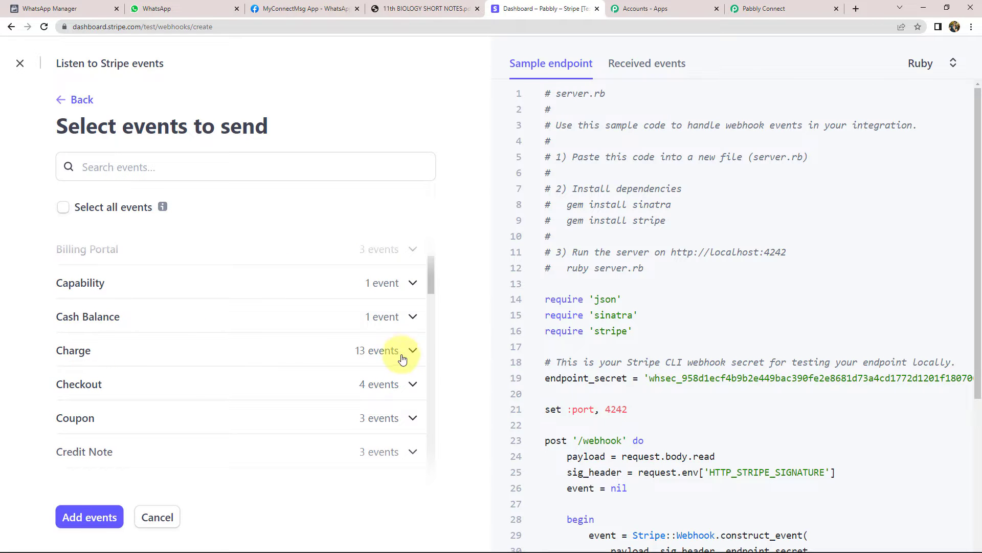
{"action": "left_click", "coordinate": [409, 353]}
{"action": "scroll", "coordinate": [154, 358], "scroll_direction": "down", "scroll_amount": 2}
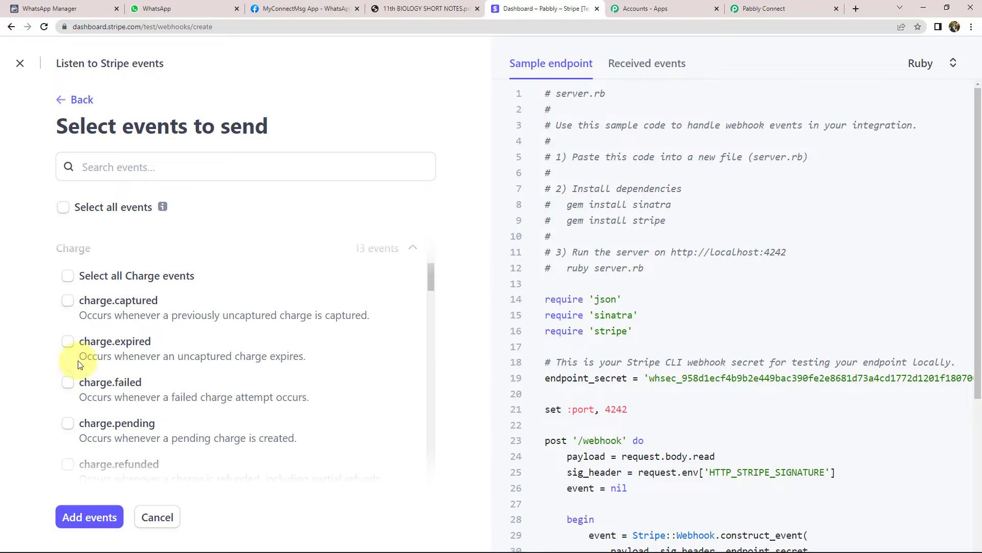
{"action": "scroll", "coordinate": [102, 392], "scroll_direction": "down", "scroll_amount": 3}
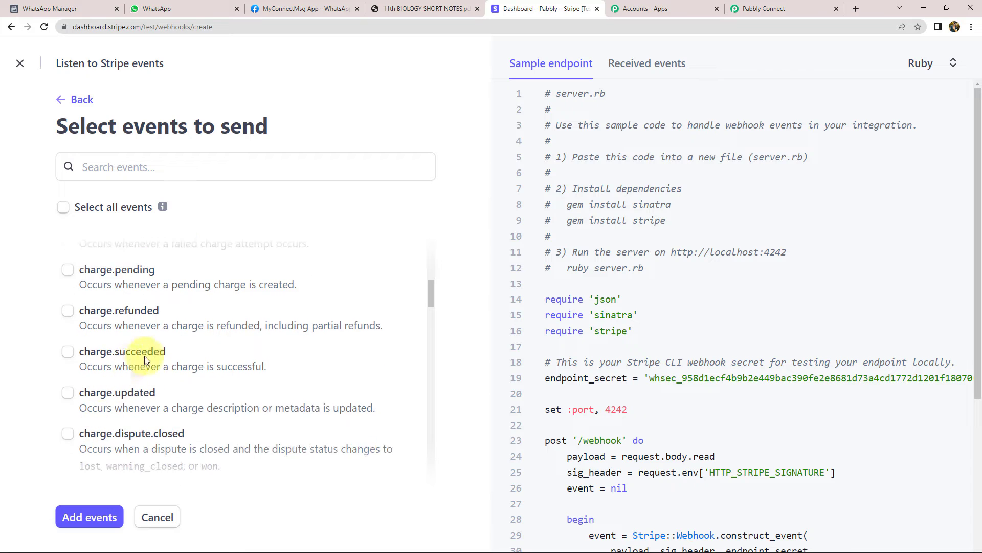
{"action": "left_click", "coordinate": [87, 353]}
{"action": "left_click", "coordinate": [89, 525]}
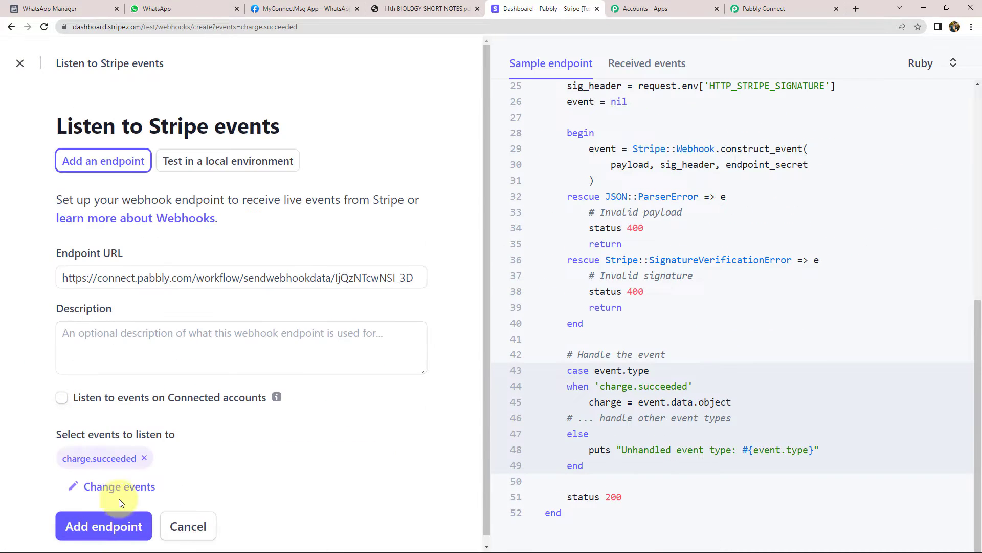
{"action": "left_click", "coordinate": [111, 527]}
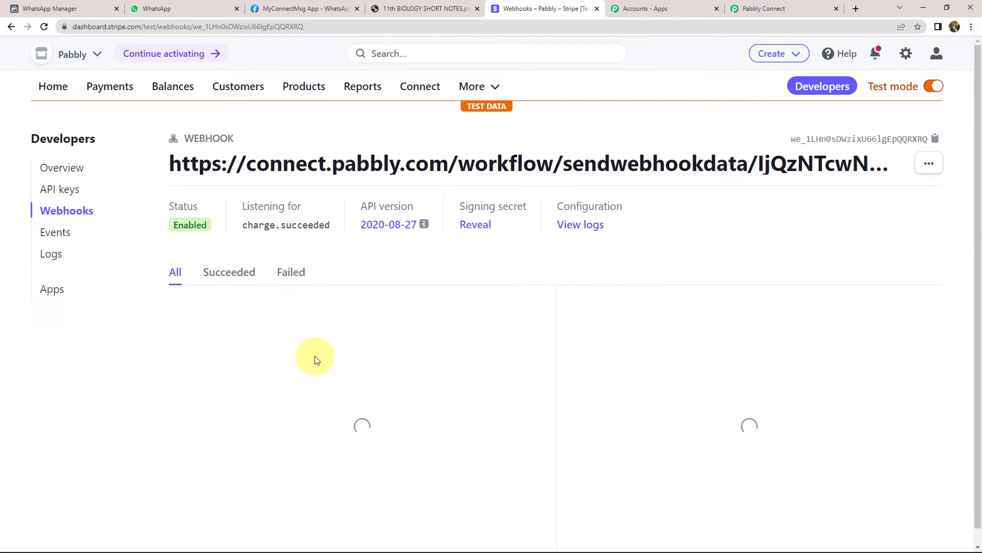
Check the waiting Pabbly workflow, then return to the Stripe dashboard home
{"action": "left_click", "coordinate": [781, 10]}
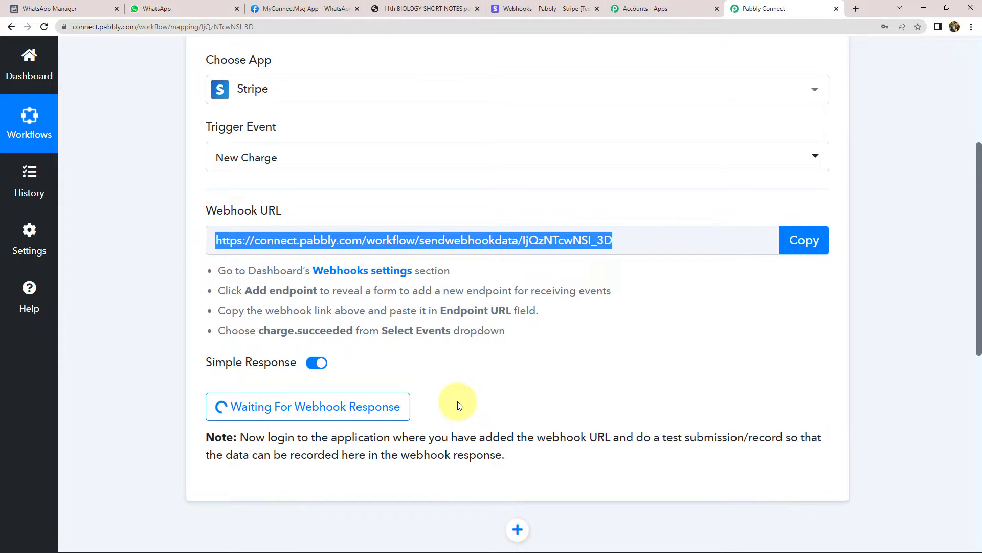
{"action": "scroll", "coordinate": [458, 406], "scroll_direction": "down", "scroll_amount": 2}
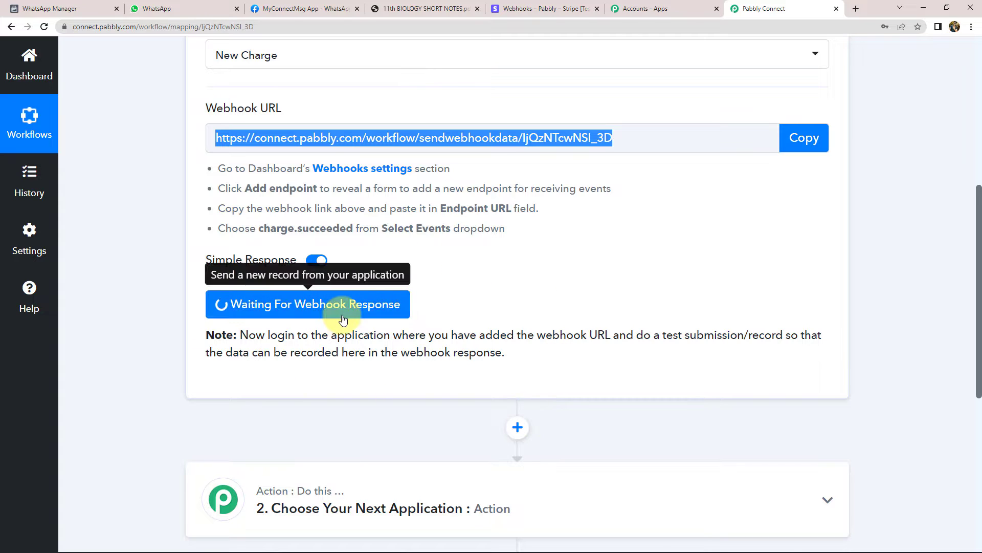
{"action": "left_click", "coordinate": [547, 9]}
{"action": "left_click", "coordinate": [54, 90]}
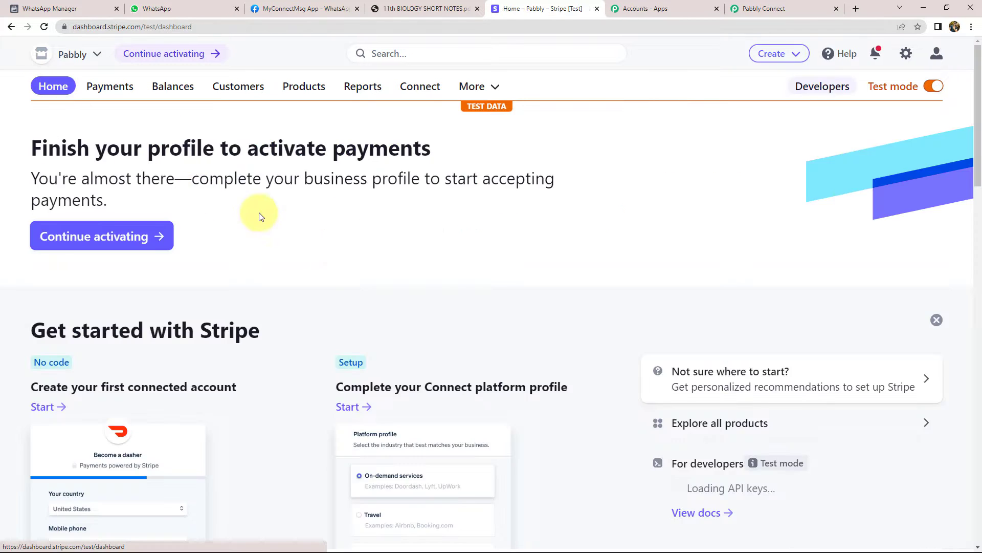
Copy the payment link of the NEET- Revision Notes for Biology product
{"action": "left_click", "coordinate": [312, 87]}
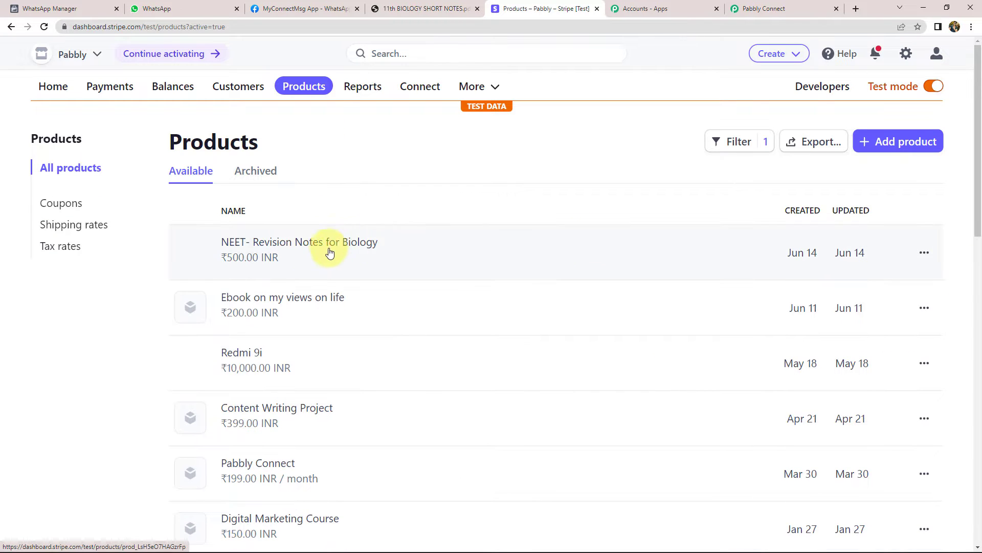
{"action": "left_click", "coordinate": [313, 248]}
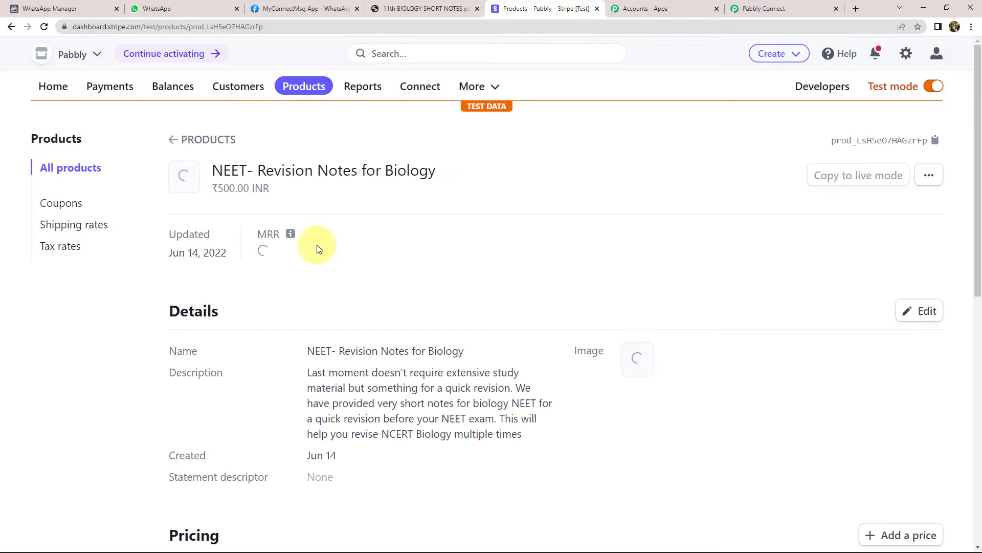
{"action": "scroll", "coordinate": [685, 291], "scroll_direction": "down", "scroll_amount": 5}
{"action": "scroll", "coordinate": [684, 291], "scroll_direction": "down", "scroll_amount": 4}
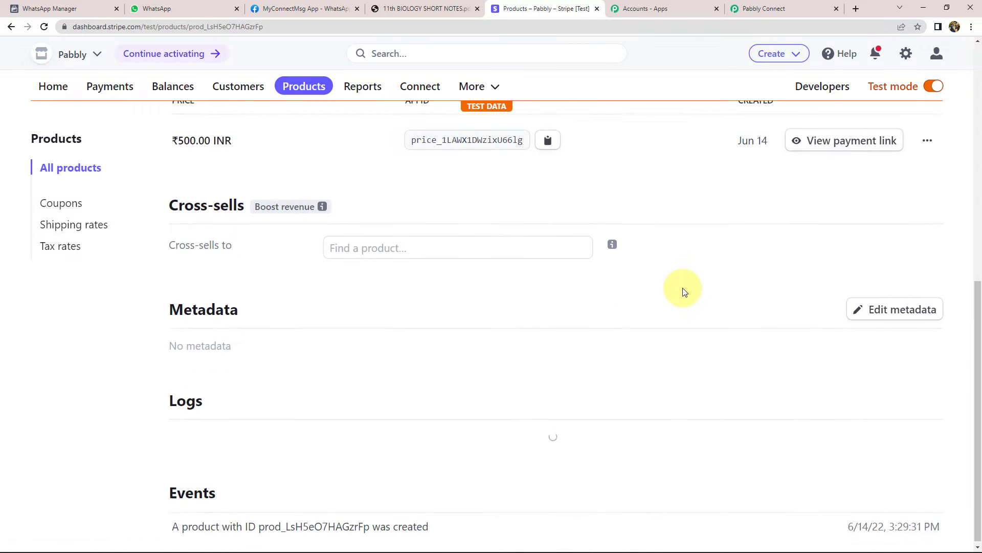
{"action": "scroll", "coordinate": [684, 291], "scroll_direction": "up", "scroll_amount": 4}
{"action": "left_click", "coordinate": [837, 344]}
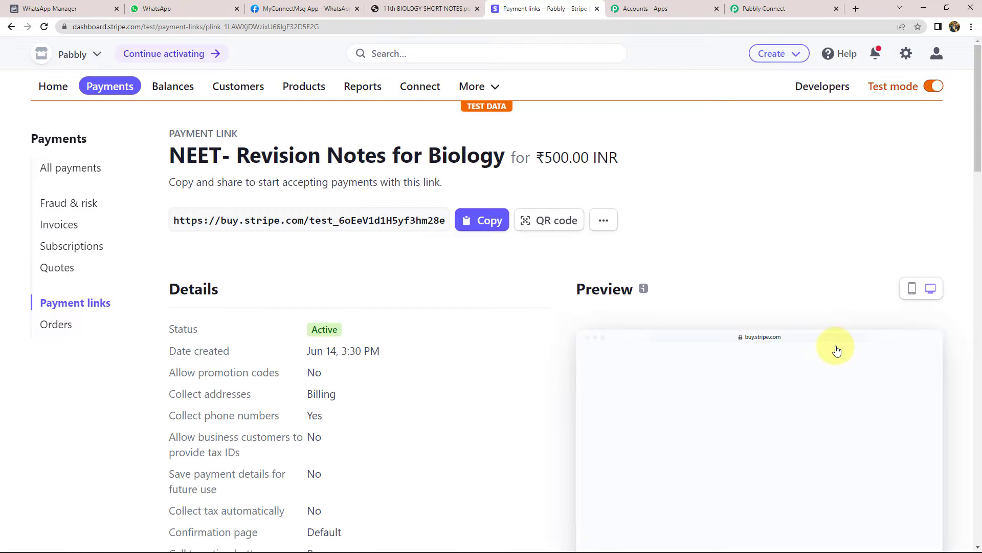
{"action": "left_click", "coordinate": [490, 222]}
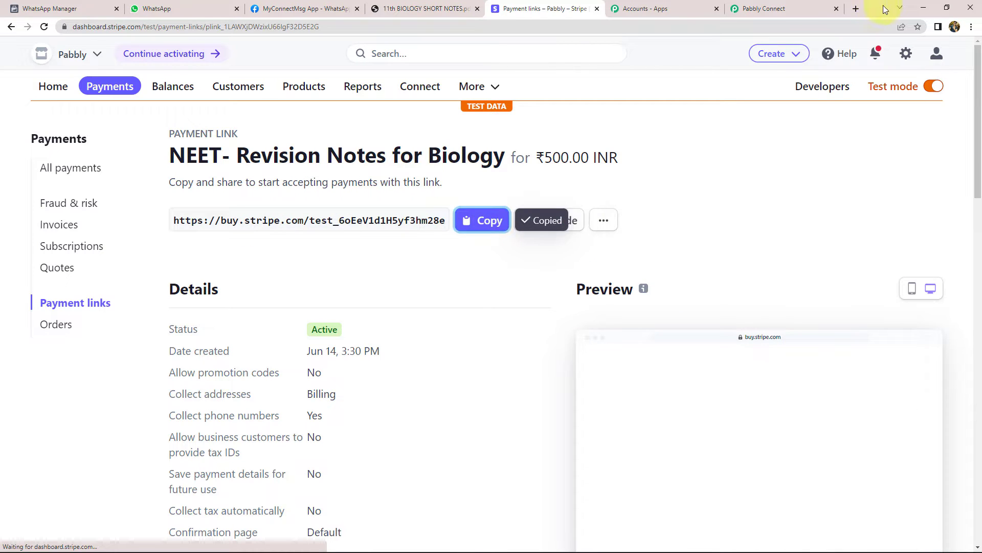
Load the copied payment link in a new browser tab
{"action": "left_click", "coordinate": [857, 9]}
{"action": "key", "text": "ctrl+v"}
{"action": "key", "text": "Return"}
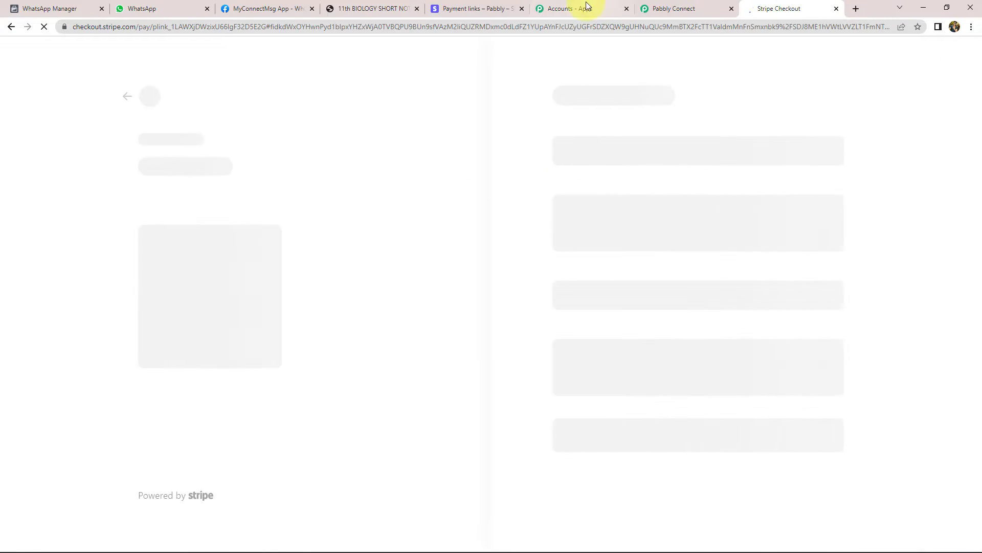
Fill in the customer's e-mail and phone number on the checkout form
{"action": "left_click", "coordinate": [670, 9]}
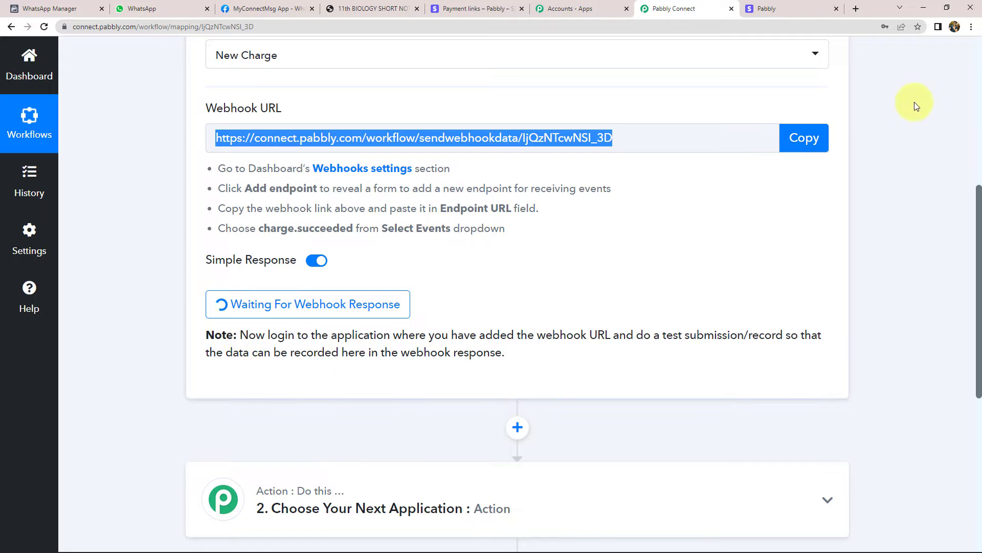
{"action": "left_click", "coordinate": [794, 7]}
{"action": "left_click", "coordinate": [605, 138]}
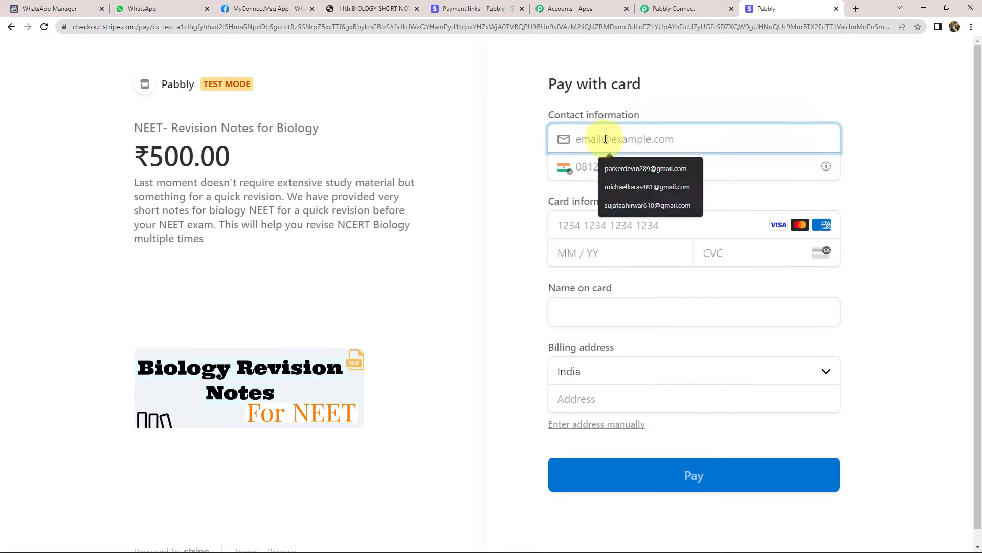
{"action": "left_click", "coordinate": [611, 164]}
{"action": "left_click", "coordinate": [610, 166]}
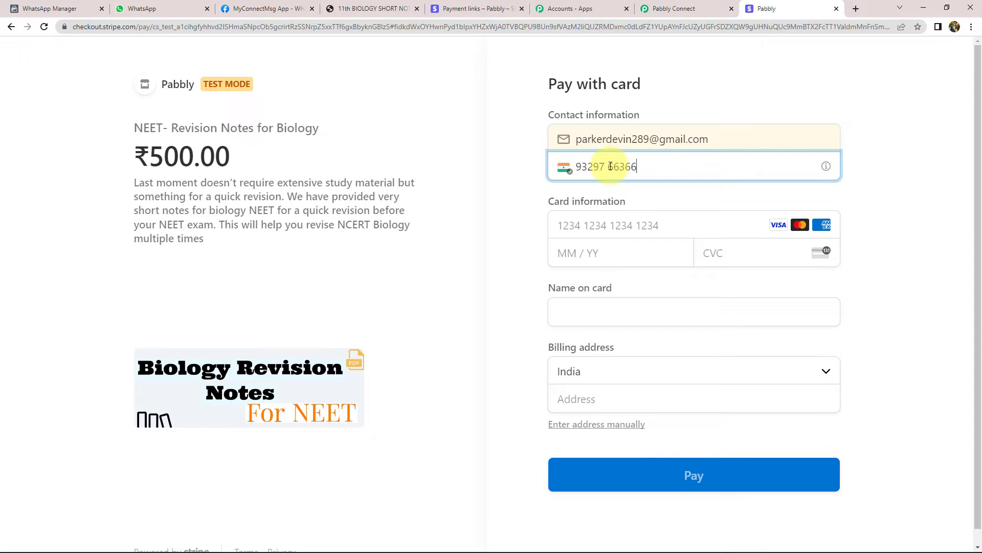
{"action": "left_click", "coordinate": [529, 185]}
{"action": "scroll", "coordinate": [528, 185], "scroll_direction": "down", "scroll_amount": 1}
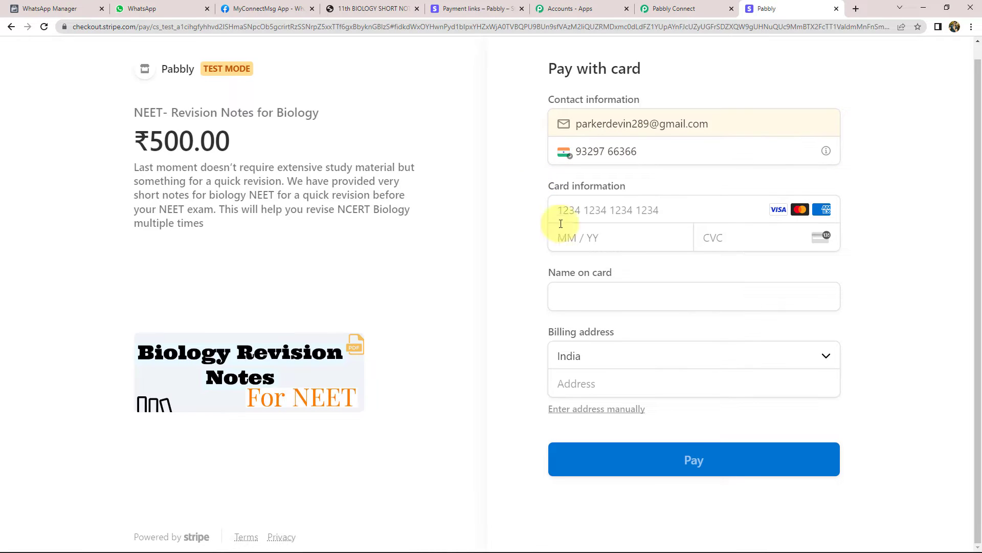
Enter the test card number, expiry, security code and cardholder's name
{"action": "left_click", "coordinate": [639, 209]}
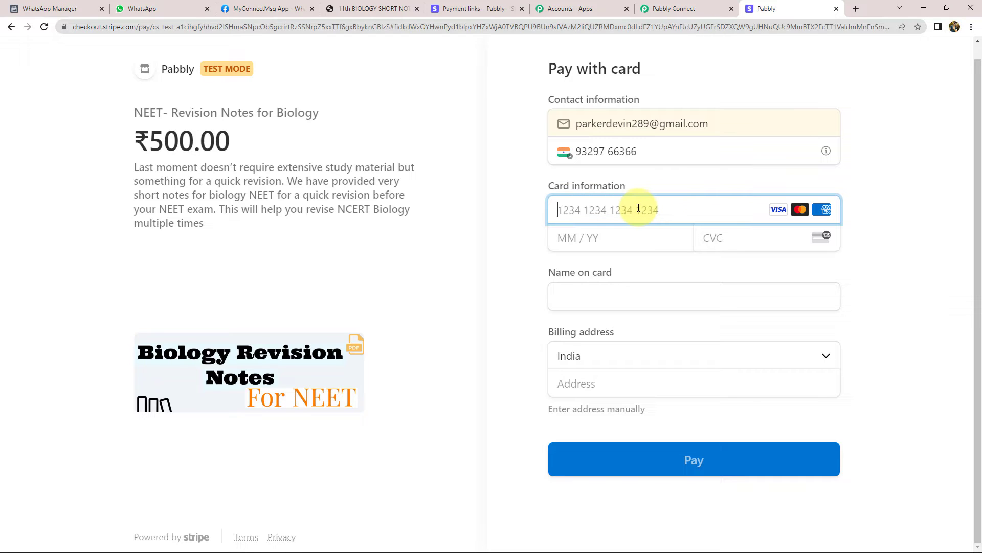
{"action": "type", "text": "4111 1111 1111 1111"}
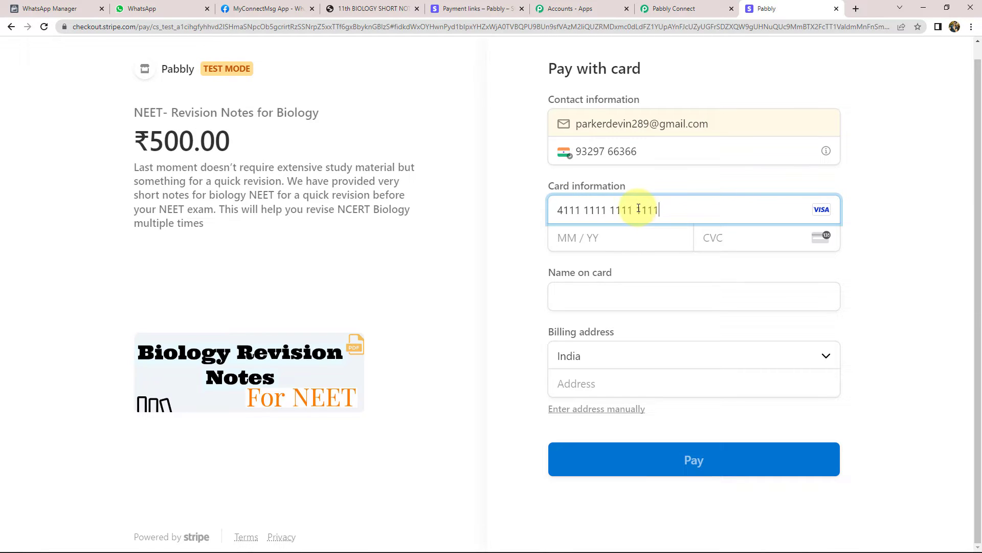
{"action": "left_click", "coordinate": [608, 244]}
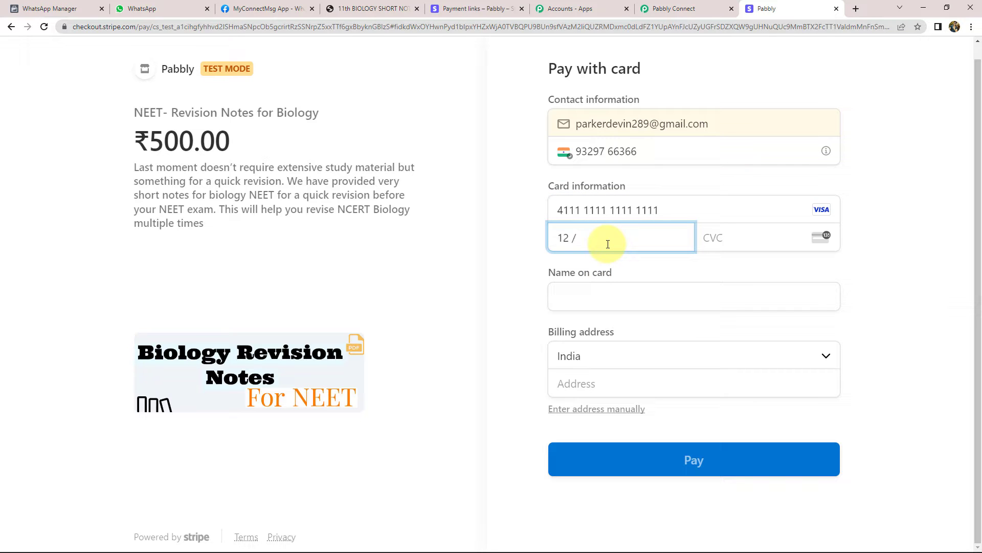
{"action": "left_click", "coordinate": [778, 242]}
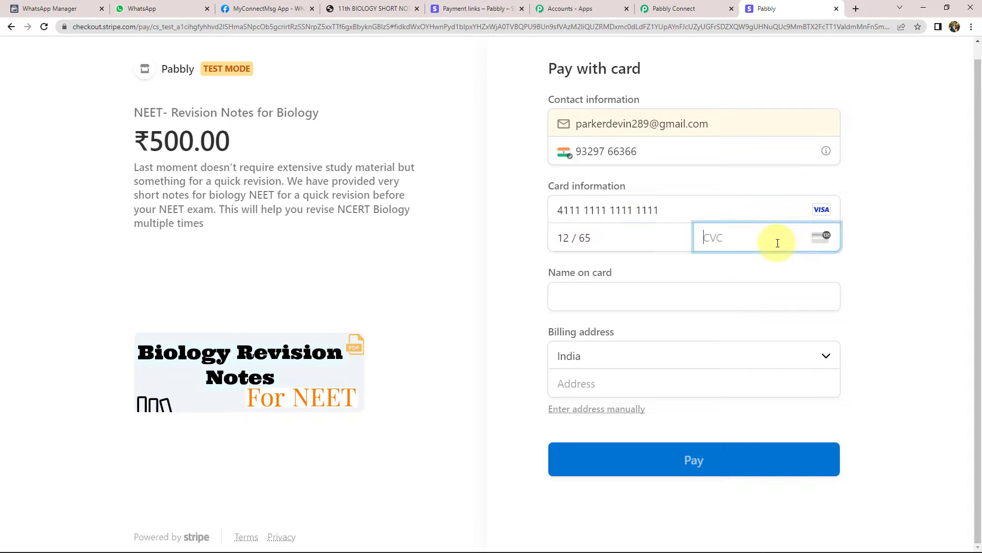
{"action": "left_click", "coordinate": [703, 300]}
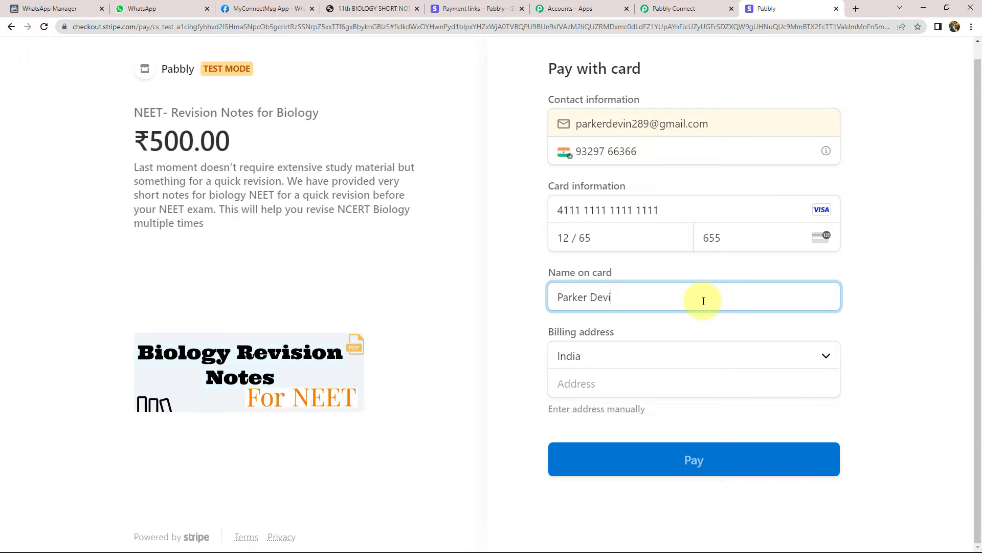
Keep India as the billing country and save the test card in the browser
{"action": "left_click", "coordinate": [614, 363]}
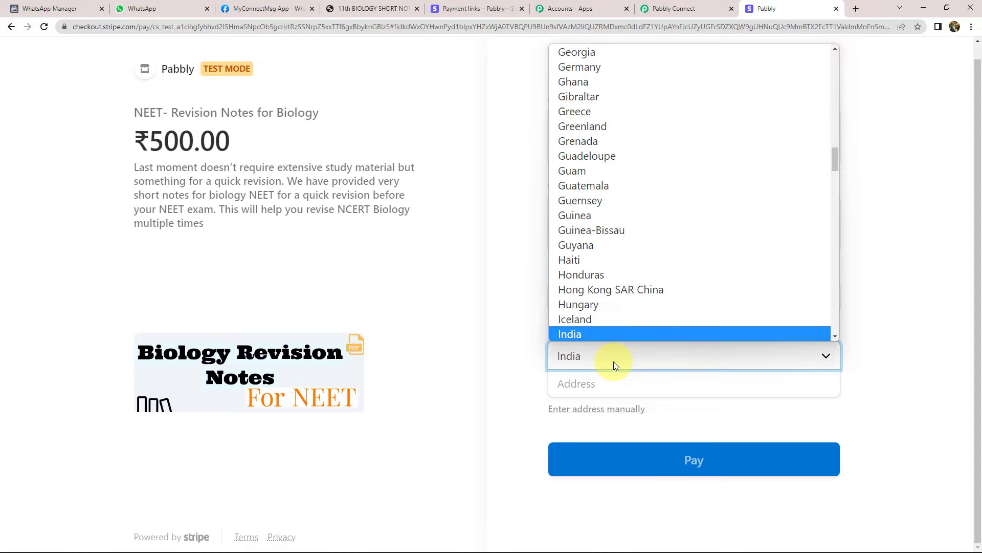
{"action": "left_click", "coordinate": [590, 335]}
{"action": "left_click", "coordinate": [589, 382]}
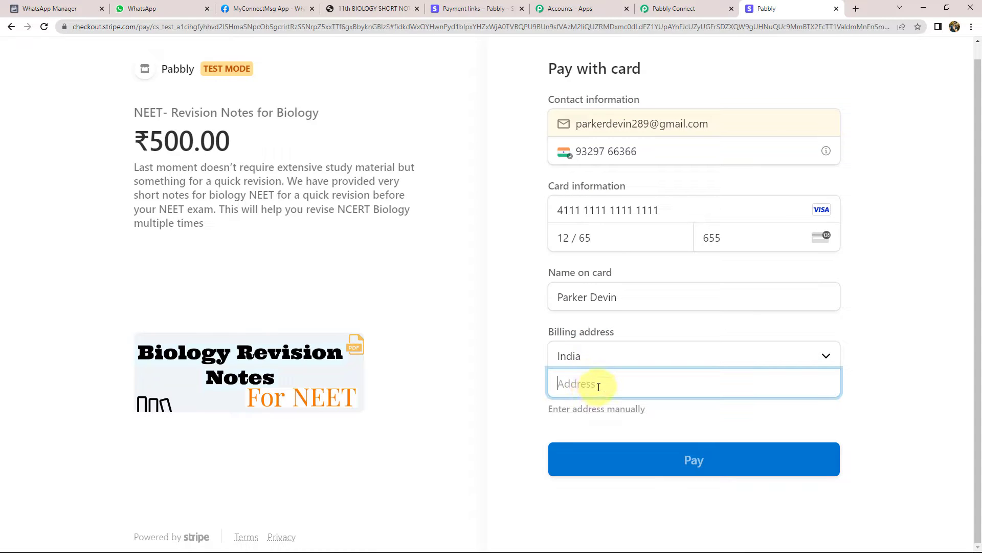
{"action": "left_click", "coordinate": [688, 464]}
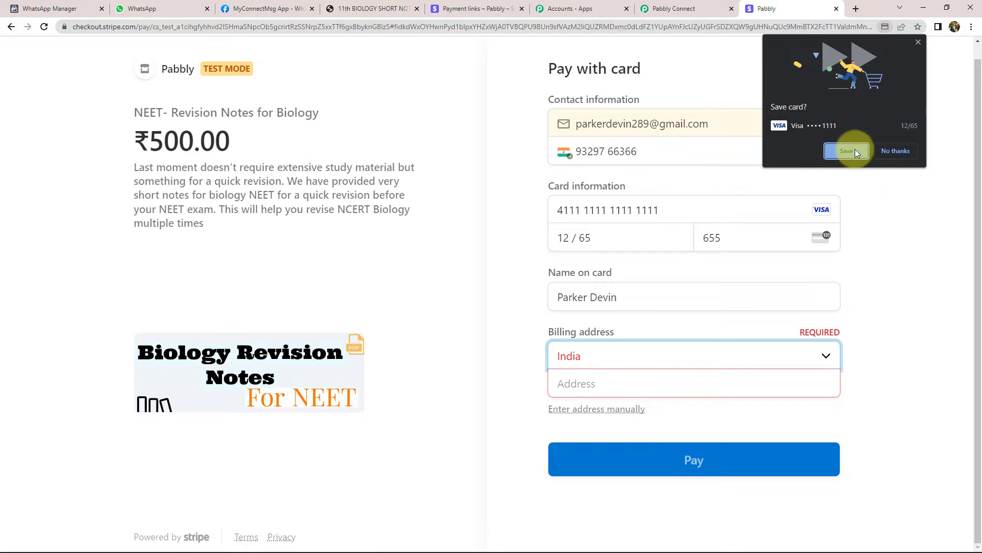
{"action": "left_click", "coordinate": [855, 149]}
{"action": "left_click", "coordinate": [609, 383]}
{"action": "left_click", "coordinate": [702, 357]}
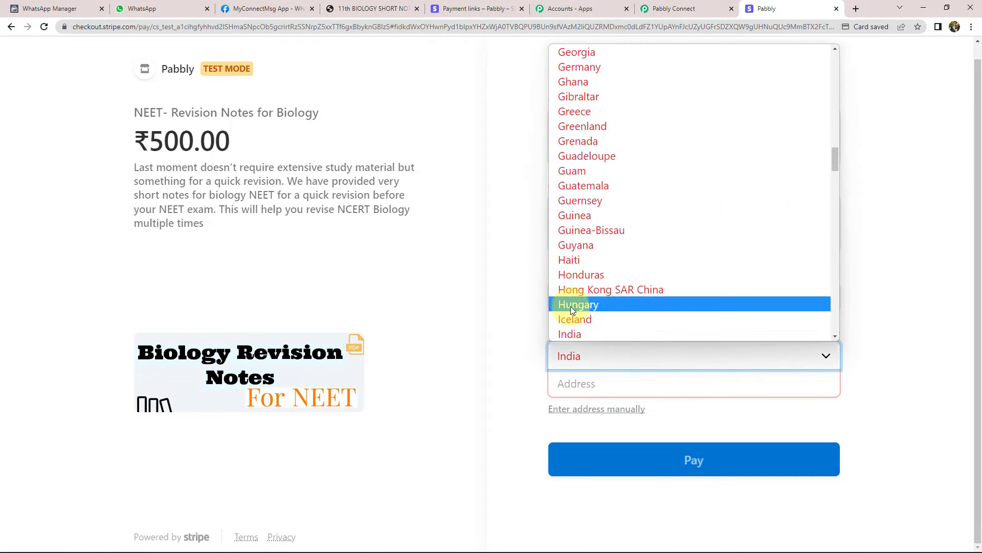
{"action": "left_click", "coordinate": [568, 334]}
{"action": "left_click", "coordinate": [574, 384]}
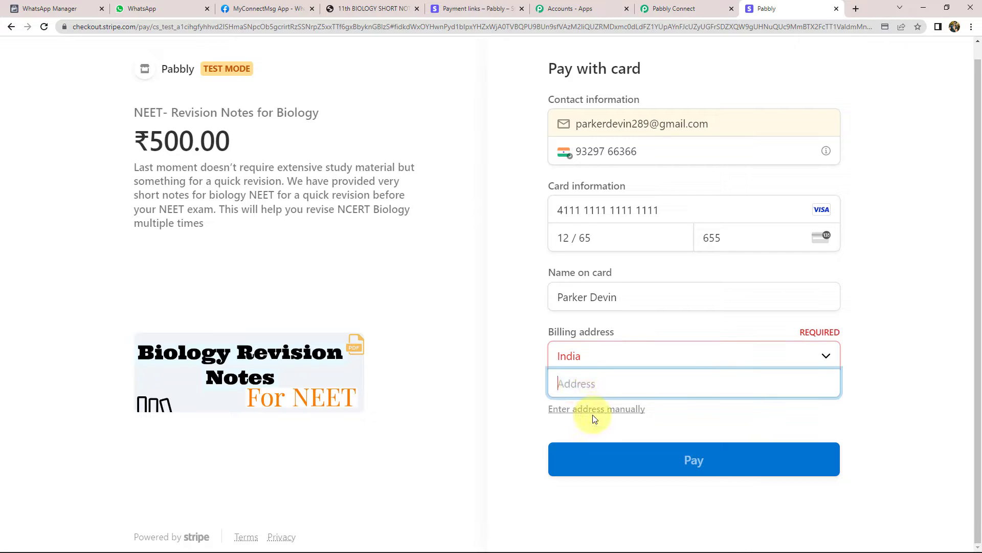
Enter the billing street, city and PIN, choose Madhya Pradesh, and pay ₹500.00
{"action": "left_click", "coordinate": [607, 409]}
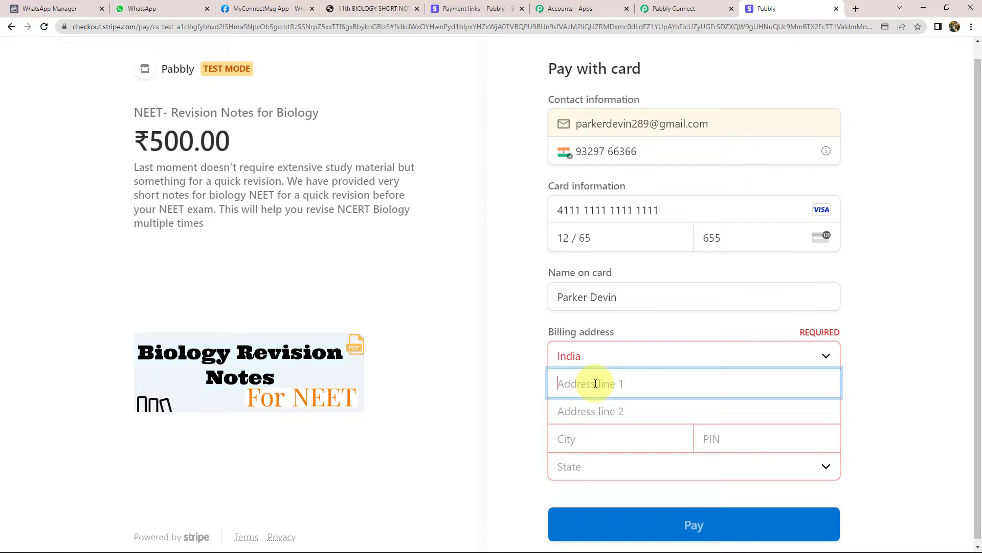
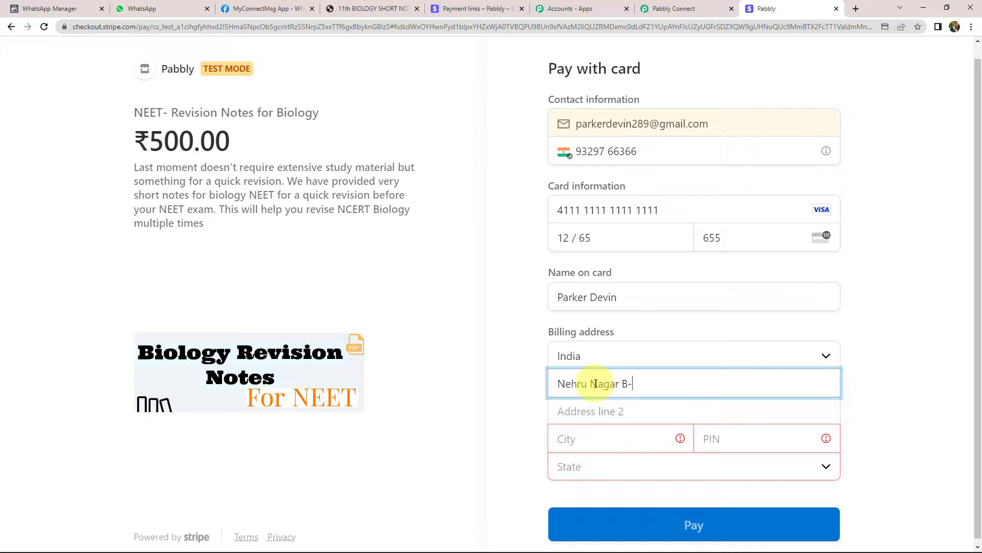
{"action": "left_click", "coordinate": [599, 438]}
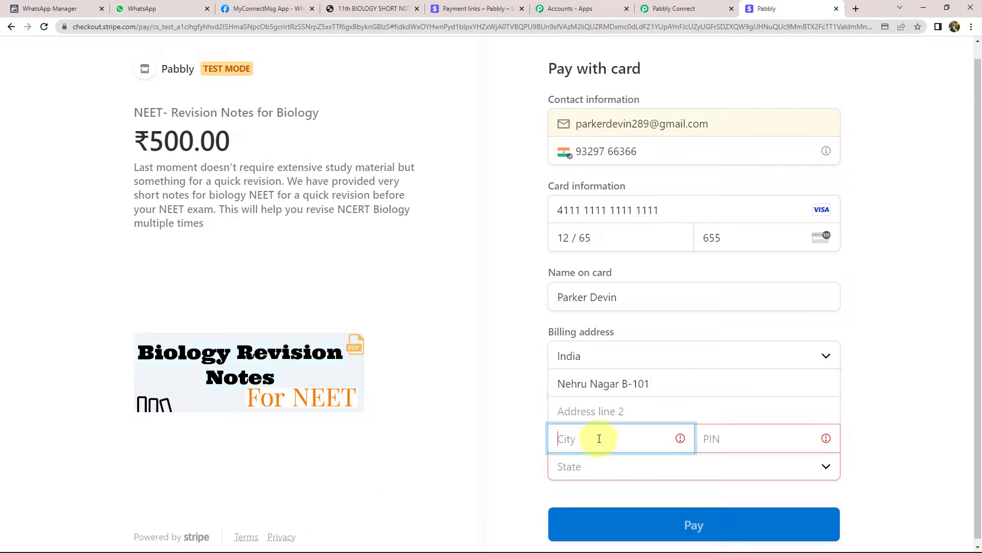
{"action": "type", "text": "Bhopal"}
{"action": "left_click", "coordinate": [733, 439]}
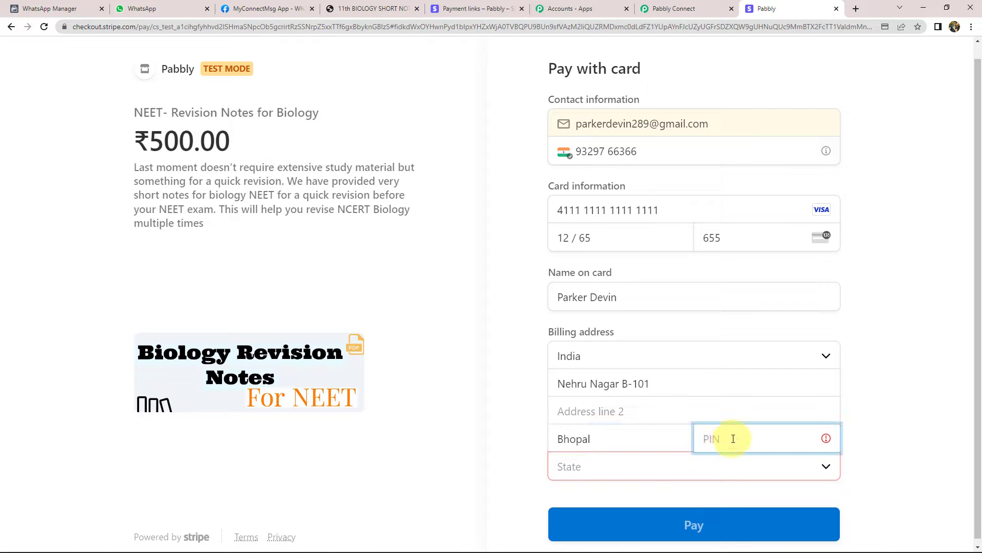
{"action": "type", "text": "7"}
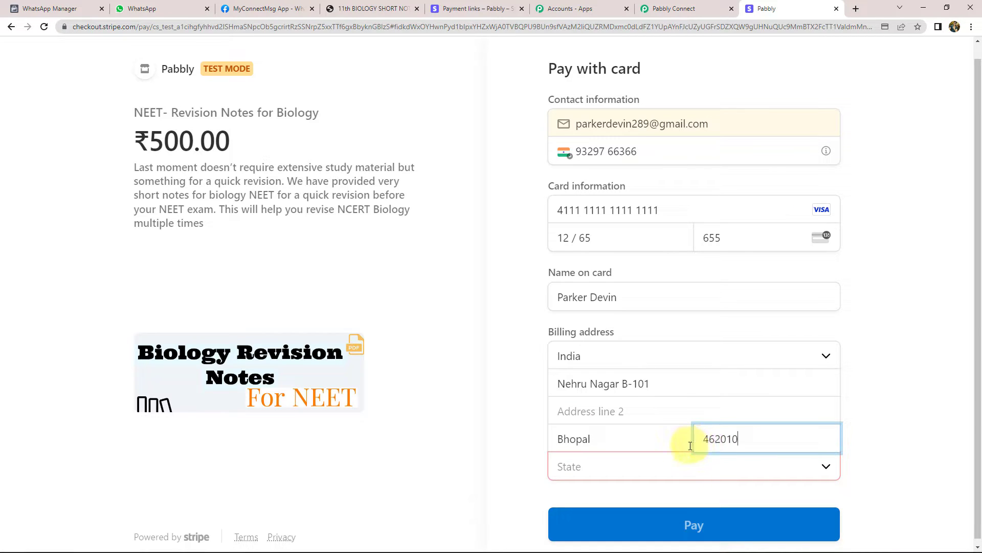
{"action": "left_click", "coordinate": [604, 468]}
{"action": "left_click", "coordinate": [594, 444]}
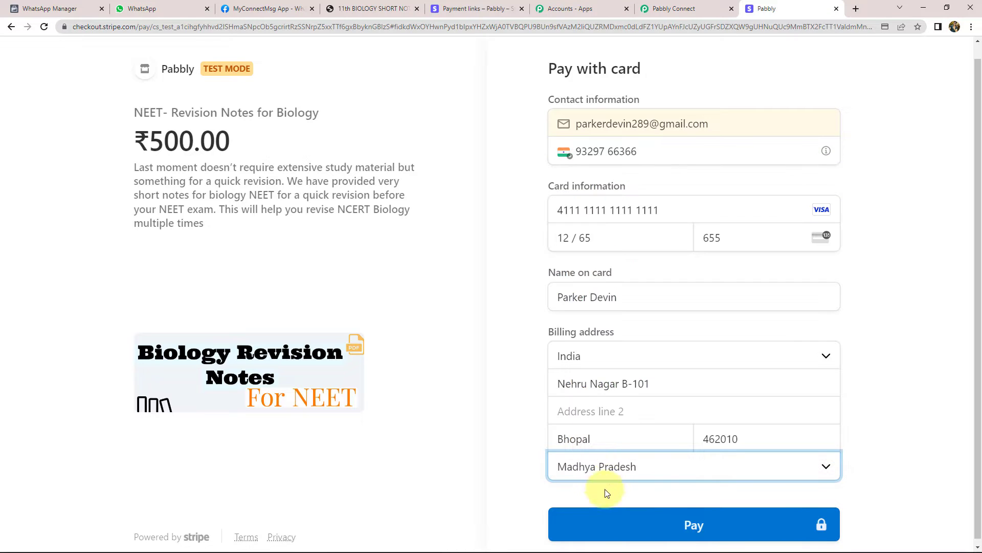
{"action": "left_click", "coordinate": [700, 526]}
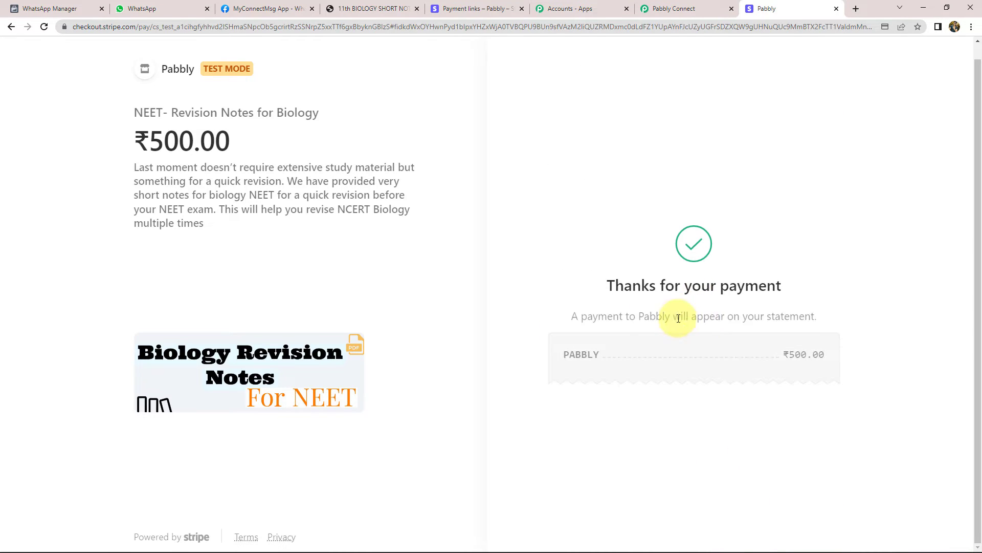
Check the received Stripe response's Data Object Amount, 50000 for the ₹500 payment
{"action": "left_click", "coordinate": [685, 10]}
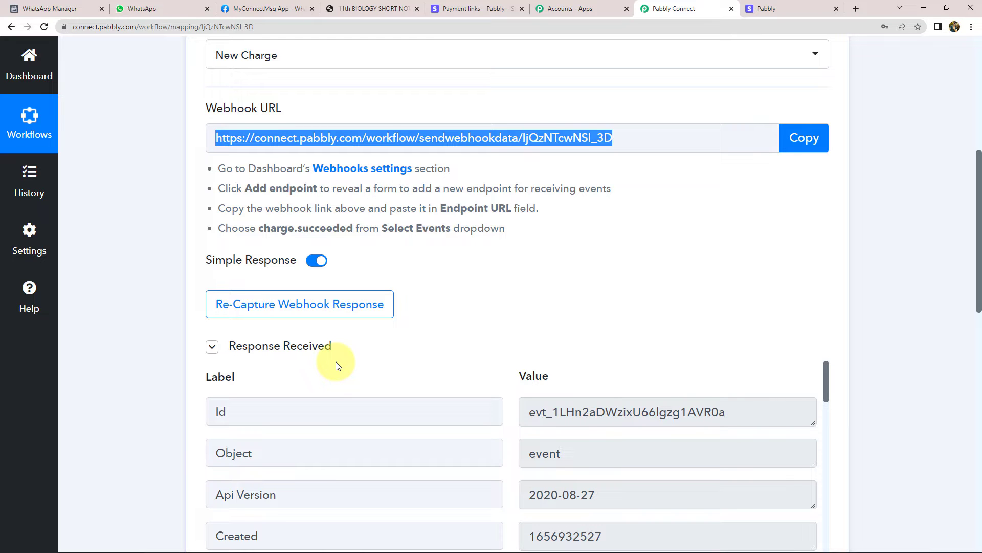
{"action": "scroll", "coordinate": [143, 336], "scroll_direction": "down", "scroll_amount": 5}
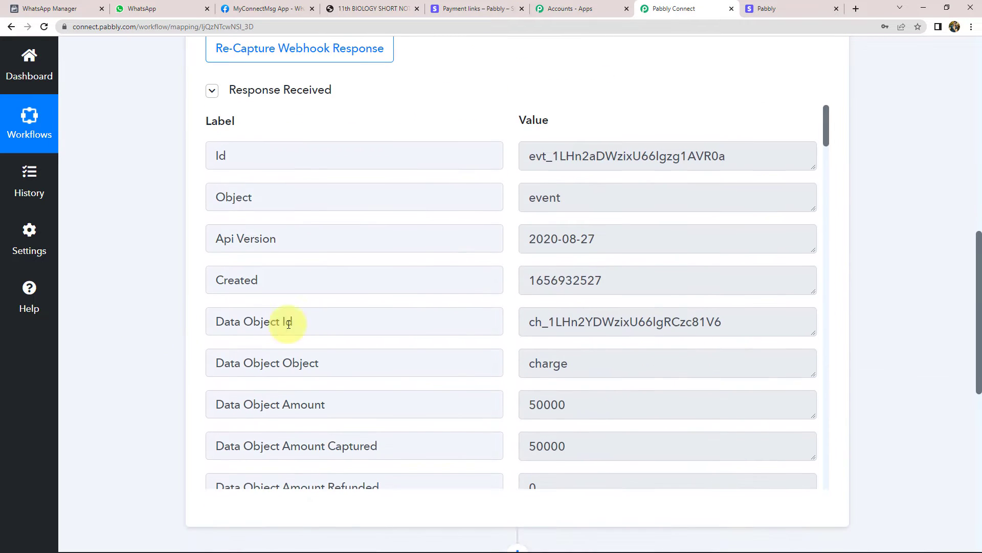
{"action": "scroll", "coordinate": [530, 309], "scroll_direction": "down", "scroll_amount": 2}
{"action": "left_click", "coordinate": [585, 302]}
{"action": "double_click", "coordinate": [574, 302]}
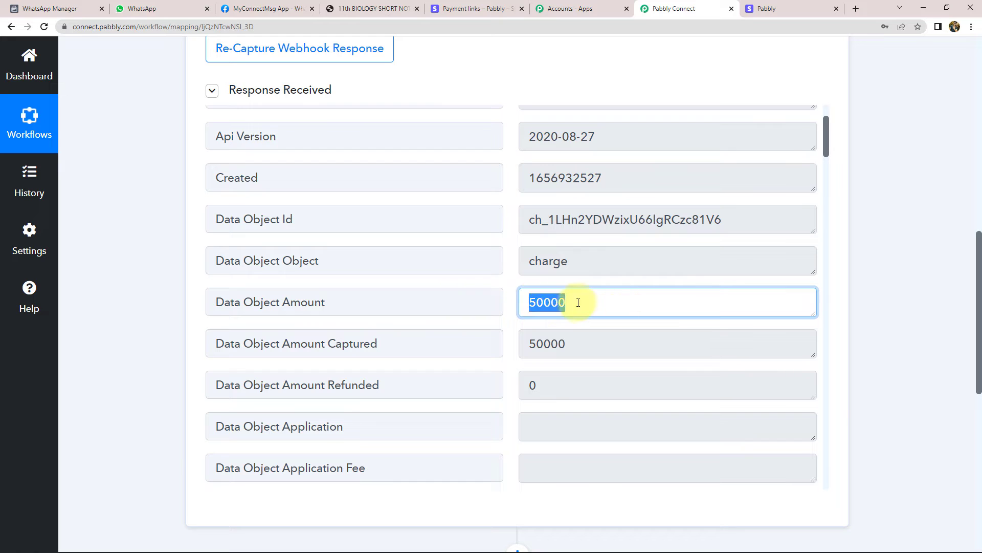
{"action": "left_click", "coordinate": [553, 305]}
{"action": "mouse_move", "coordinate": [550, 306]}
{"action": "left_mouse_down"}
{"action": "mouse_move", "coordinate": [529, 308]}
{"action": "mouse_move", "coordinate": [570, 306]}
{"action": "mouse_move", "coordinate": [550, 306]}
{"action": "left_mouse_up"}
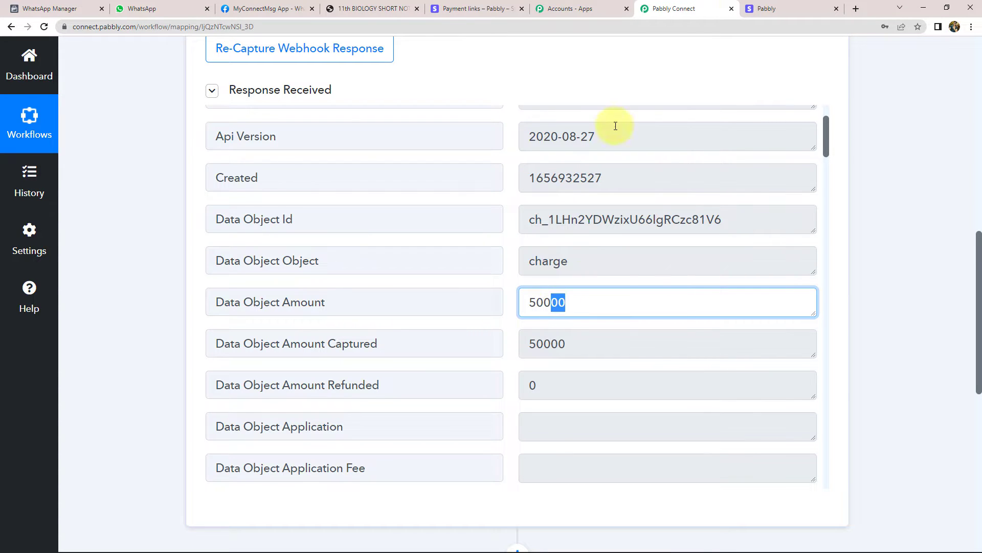
{"action": "left_click", "coordinate": [762, 9]}
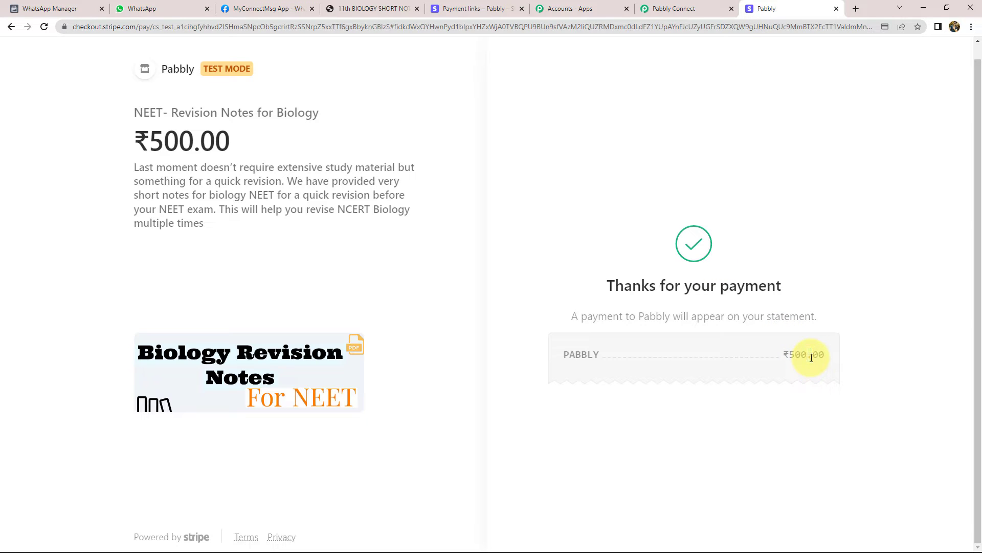
{"action": "left_click", "coordinate": [673, 8]}
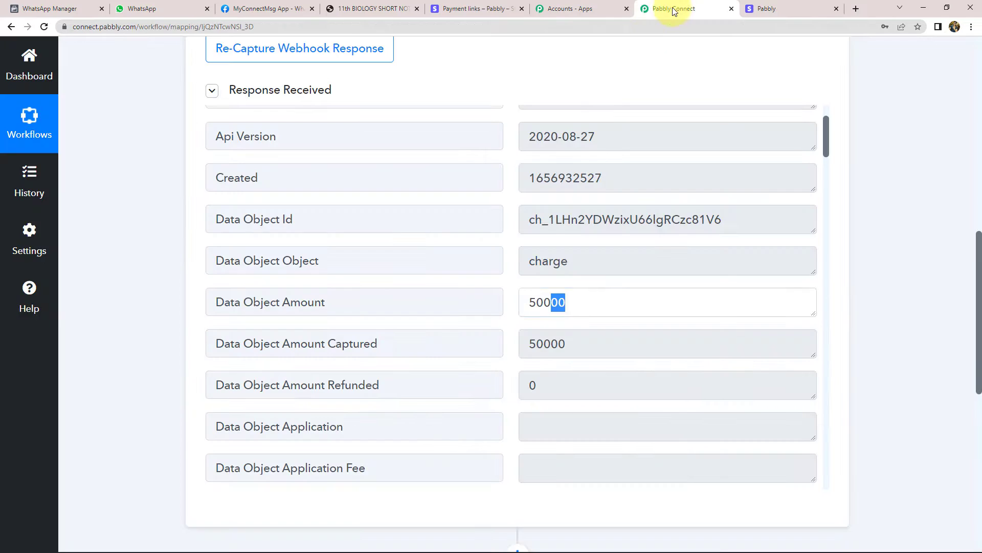
{"action": "left_click", "coordinate": [549, 302]}
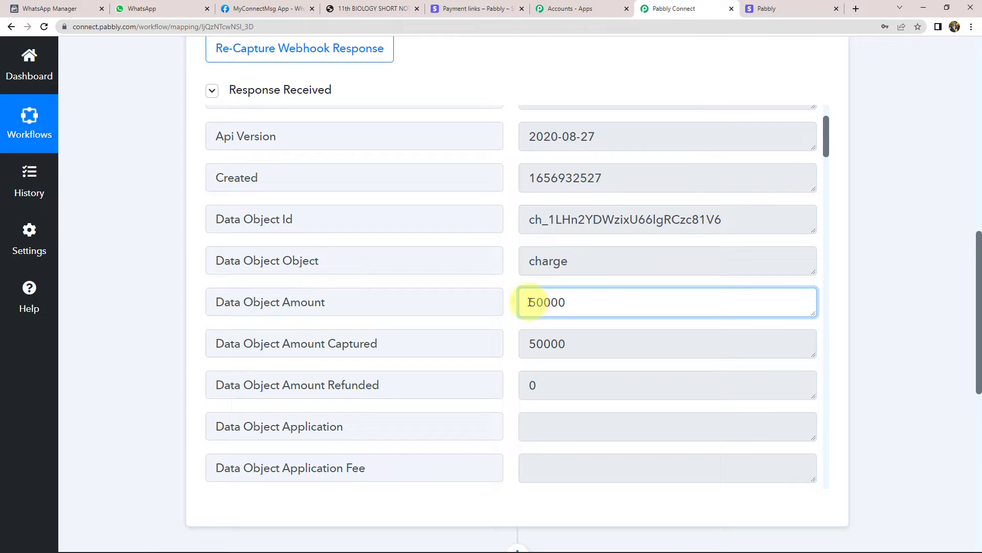
{"action": "left_click_drag", "start_coordinate": [529, 302], "coordinate": [554, 301]}
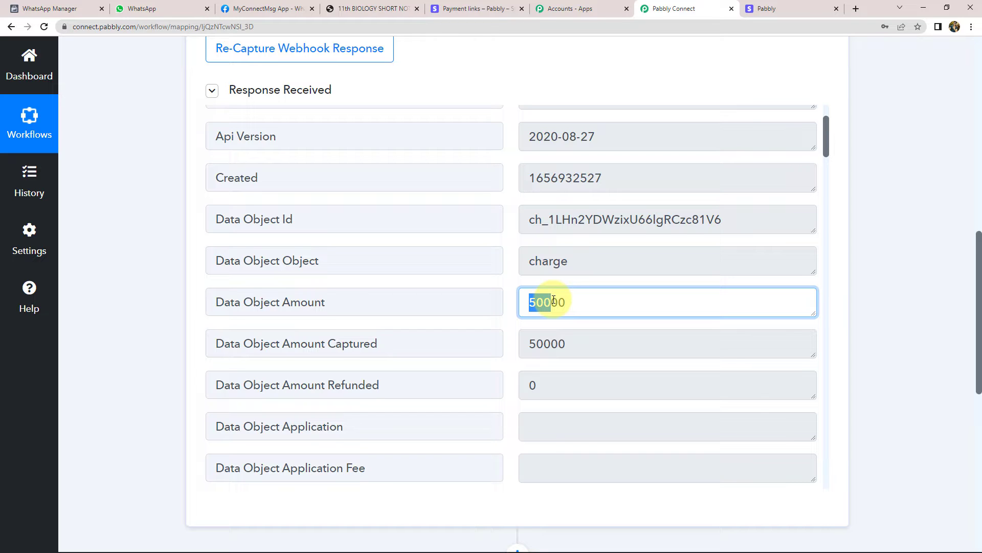
{"action": "left_click_drag", "start_coordinate": [554, 300], "coordinate": [563, 311]}
{"action": "left_click", "coordinate": [563, 311]}
Review the billing country IN, billing name and charge.succeeded type in the response
{"action": "scroll", "coordinate": [511, 310], "scroll_direction": "down", "scroll_amount": 2}
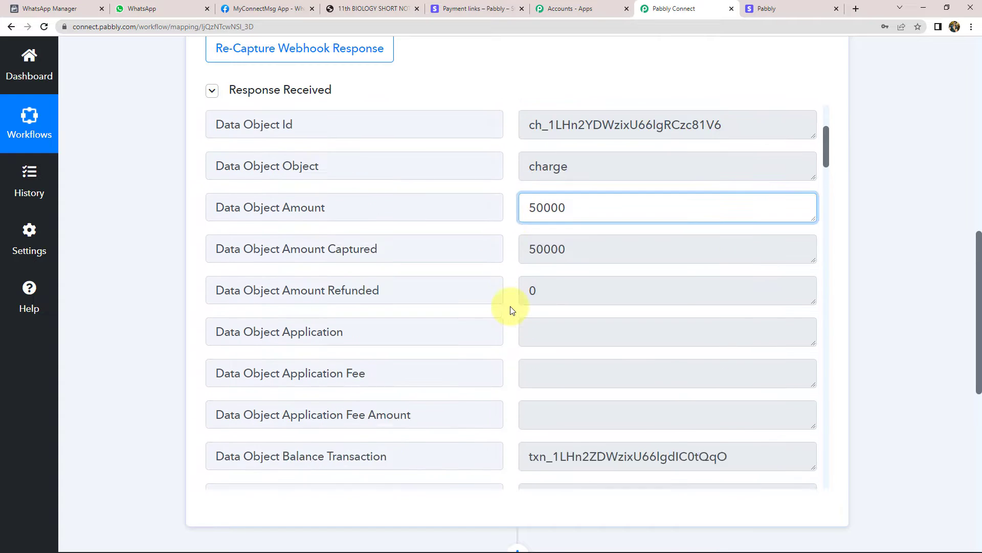
{"action": "scroll", "coordinate": [511, 306], "scroll_direction": "down", "scroll_amount": 5}
{"action": "left_click_drag", "start_coordinate": [586, 243], "coordinate": [456, 248]}
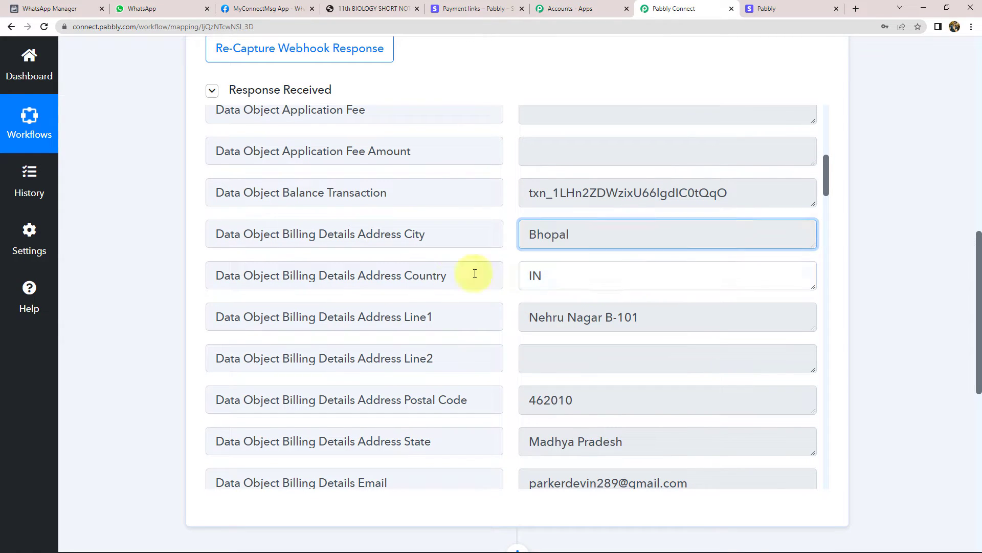
{"action": "double_click", "coordinate": [536, 276]}
{"action": "left_click_drag", "start_coordinate": [625, 316], "coordinate": [535, 339]}
{"action": "scroll", "coordinate": [596, 344], "scroll_direction": "down", "scroll_amount": 5}
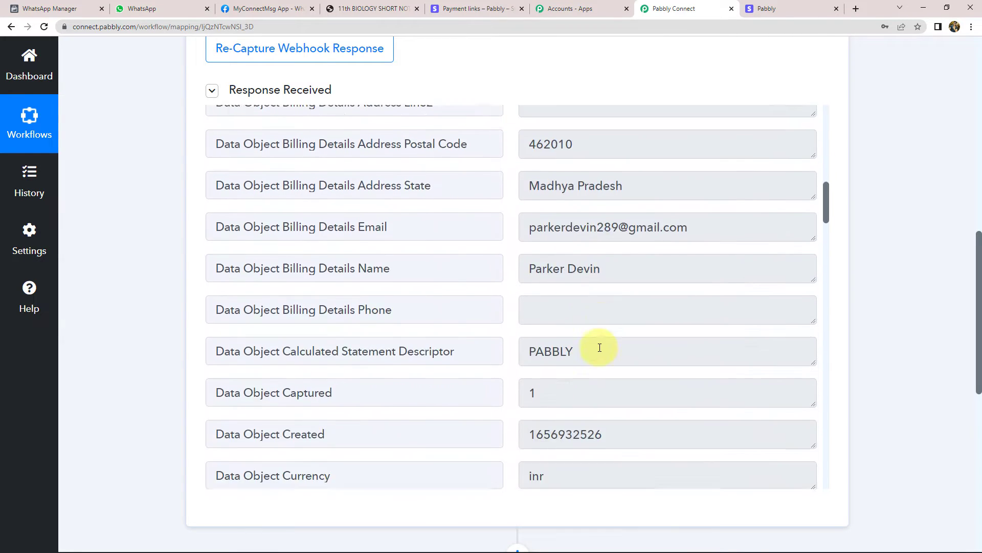
{"action": "scroll", "coordinate": [596, 213], "scroll_direction": "down", "scroll_amount": 2}
{"action": "double_click", "coordinate": [583, 167]}
{"action": "scroll", "coordinate": [609, 275], "scroll_direction": "down", "scroll_amount": 5}
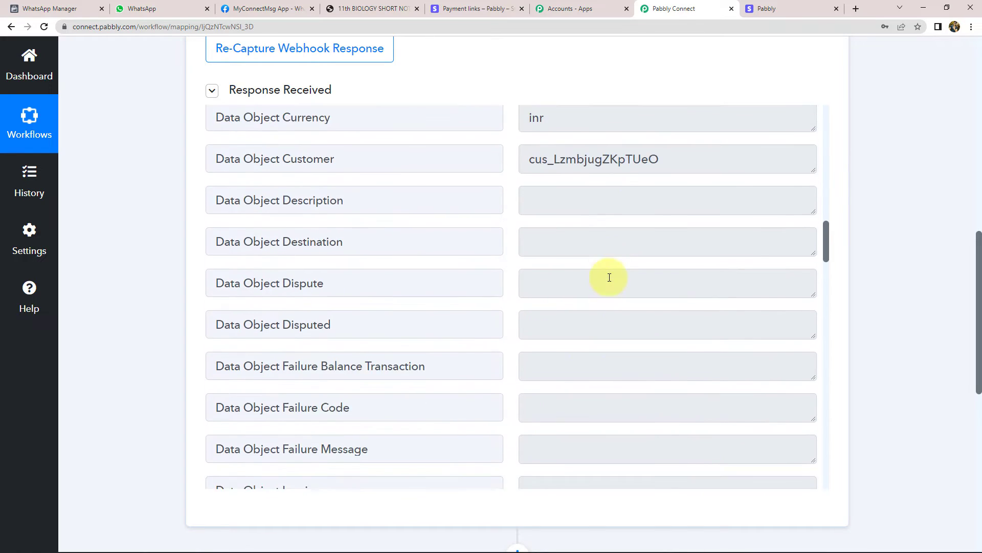
{"action": "scroll", "coordinate": [610, 278], "scroll_direction": "down", "scroll_amount": 19}
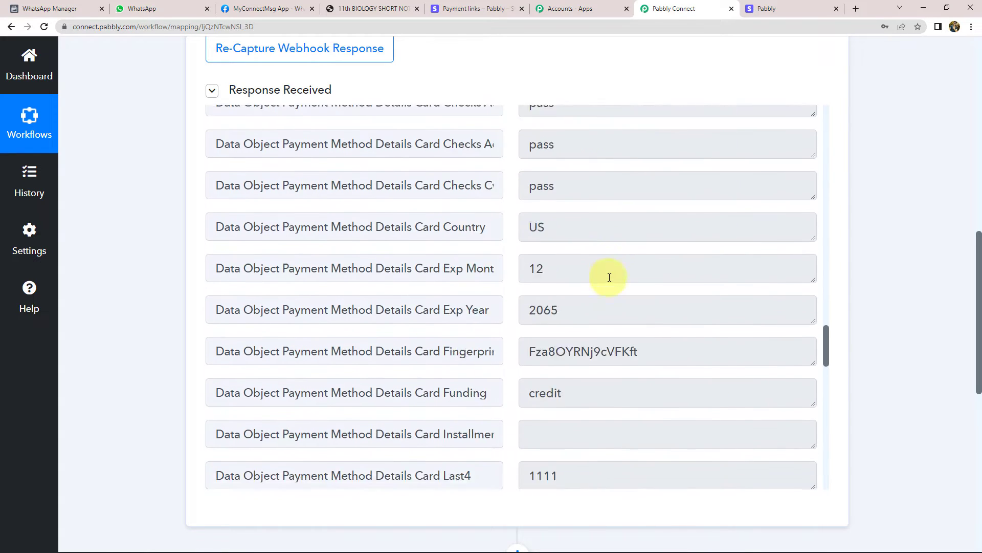
{"action": "scroll", "coordinate": [609, 277], "scroll_direction": "down", "scroll_amount": 20}
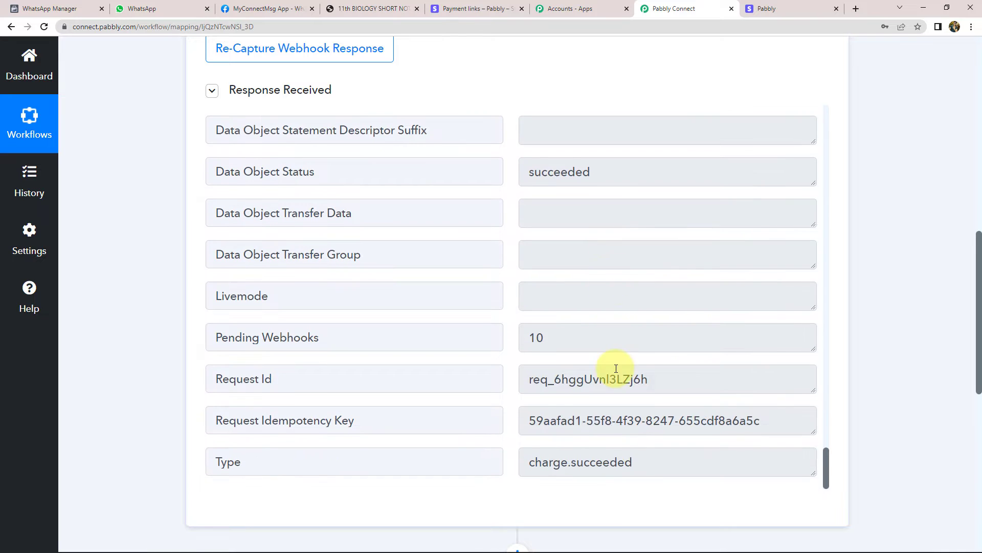
{"action": "scroll", "coordinate": [655, 389], "scroll_direction": "up", "scroll_amount": 10}
{"action": "left_click_drag", "start_coordinate": [827, 410], "coordinate": [818, 116]}
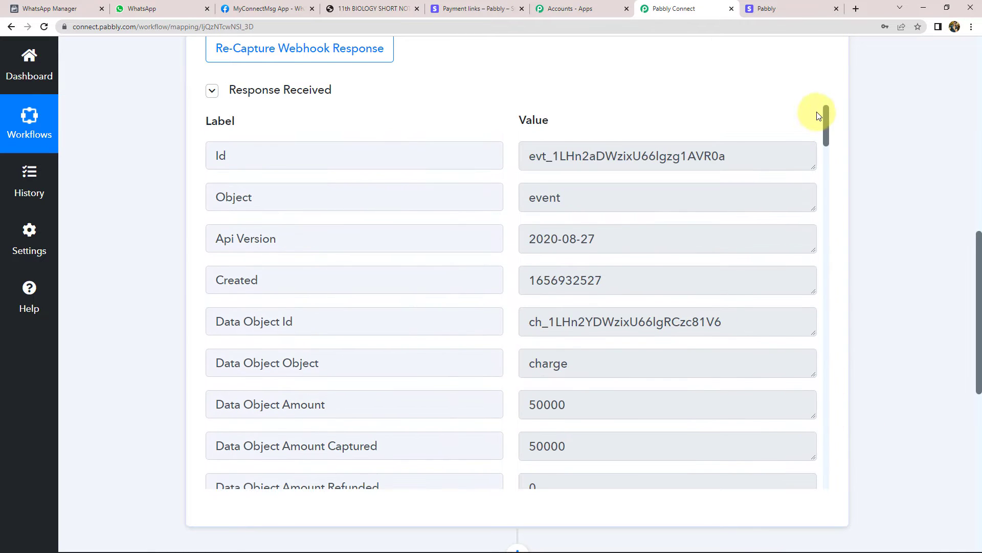
{"action": "scroll", "coordinate": [517, 292], "scroll_direction": "down", "scroll_amount": 2}
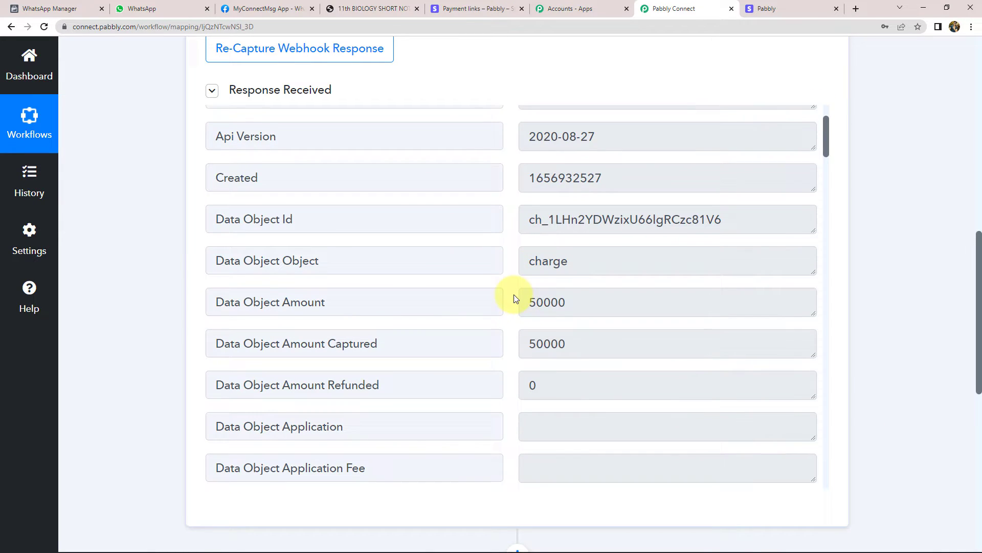
{"action": "left_click", "coordinate": [478, 6]}
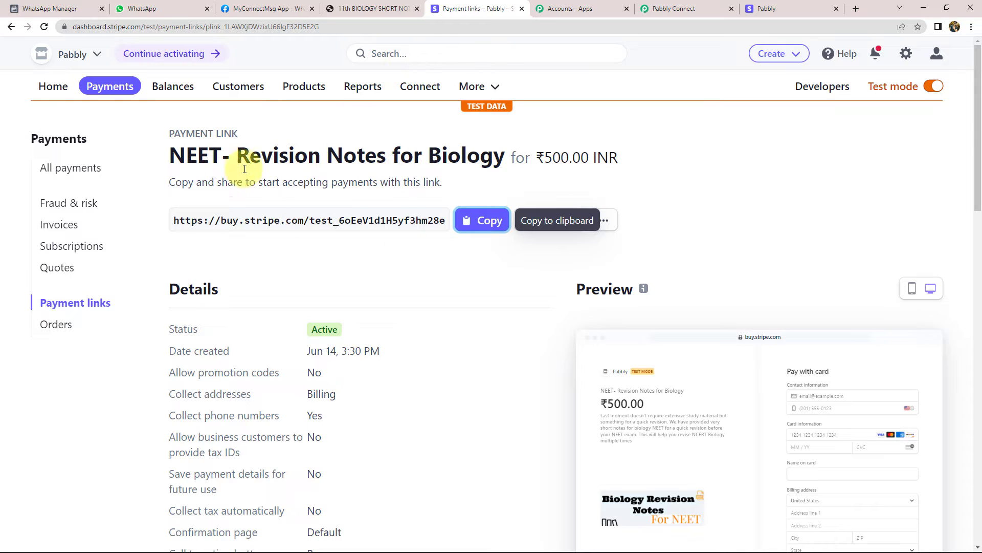
{"action": "left_click_drag", "start_coordinate": [167, 153], "coordinate": [248, 153]}
{"action": "left_click", "coordinate": [415, 161]}
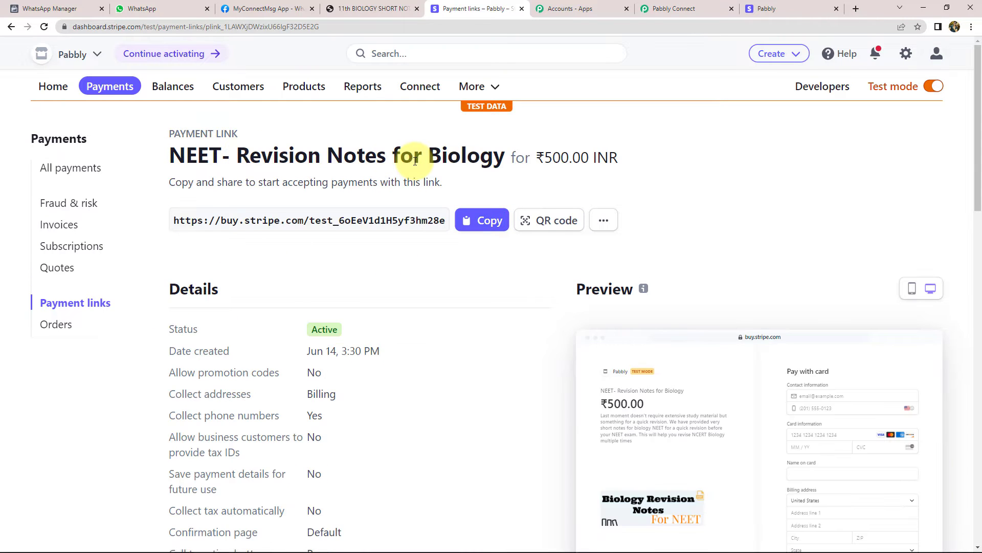
{"action": "double_click", "coordinate": [487, 158]}
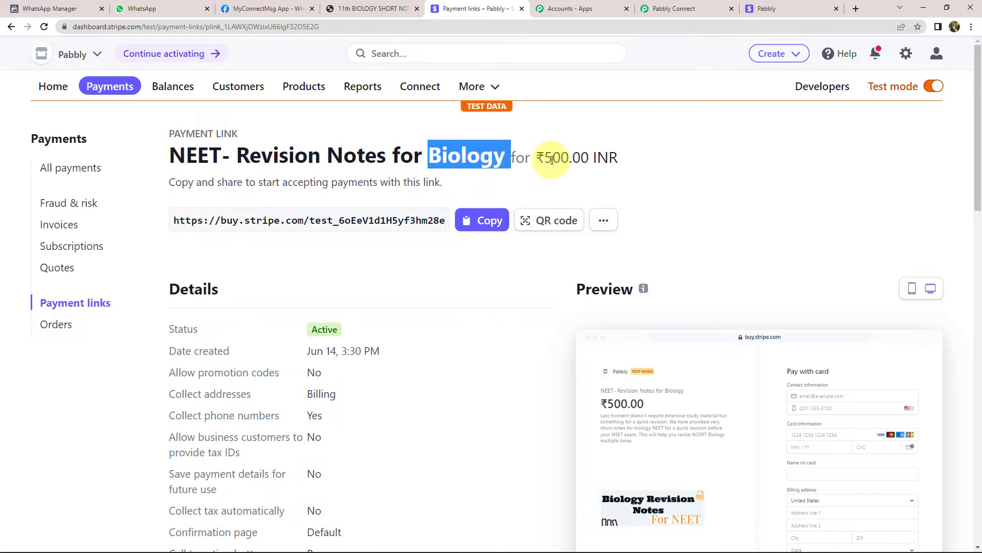
{"action": "left_click_drag", "start_coordinate": [545, 161], "coordinate": [569, 161]}
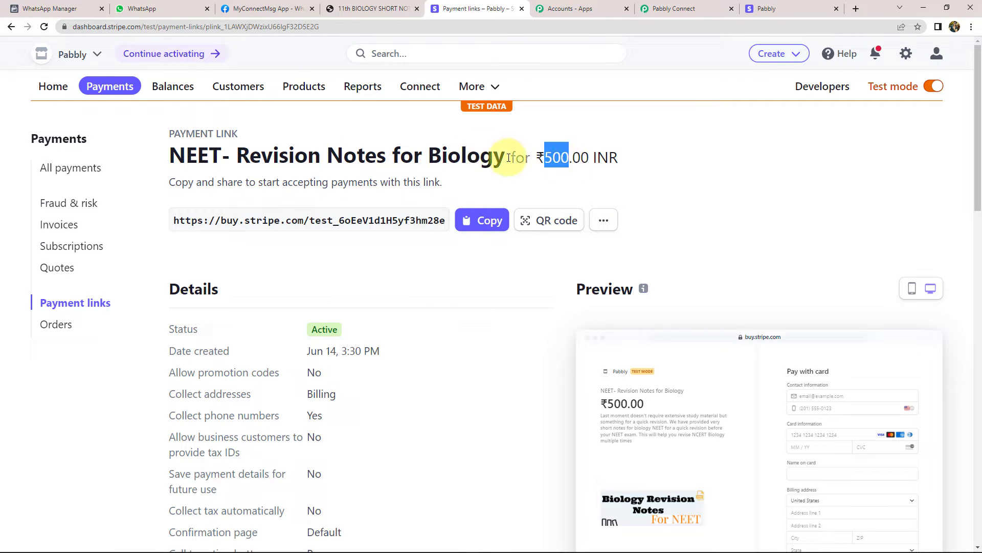
{"action": "left_click", "coordinate": [481, 159]}
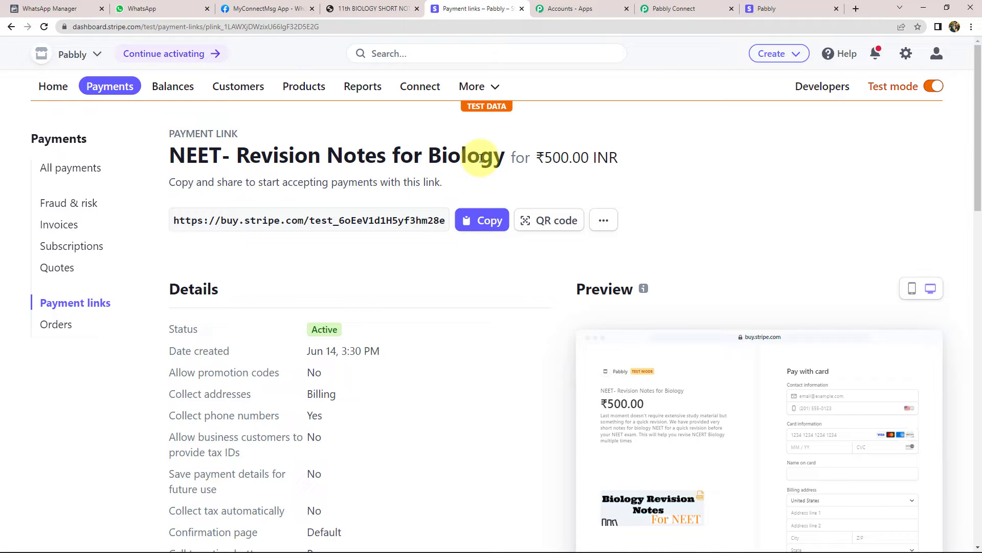
{"action": "left_click", "coordinate": [663, 9]}
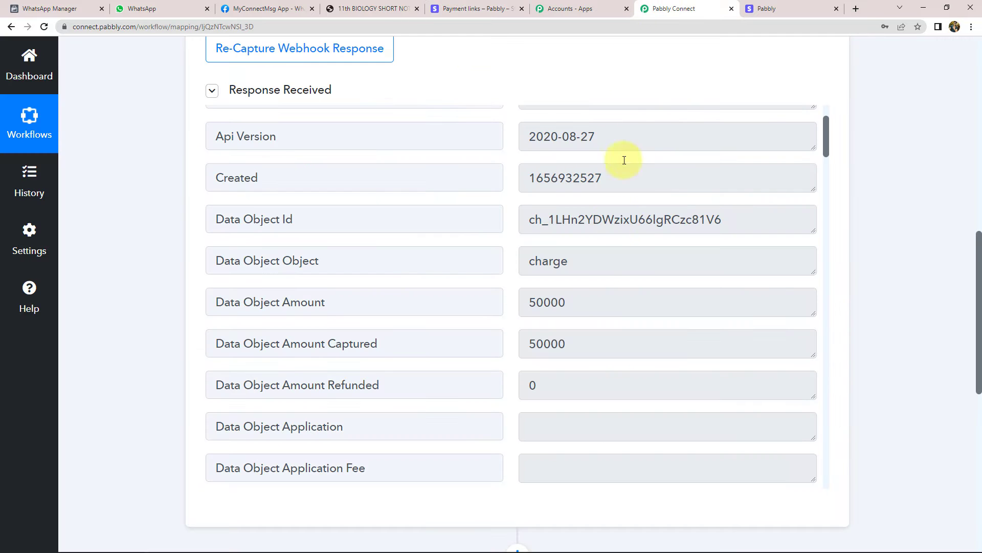
Review the trigger's Data Object Amount value 50000
{"action": "scroll", "coordinate": [611, 273], "scroll_direction": "up", "scroll_amount": 2}
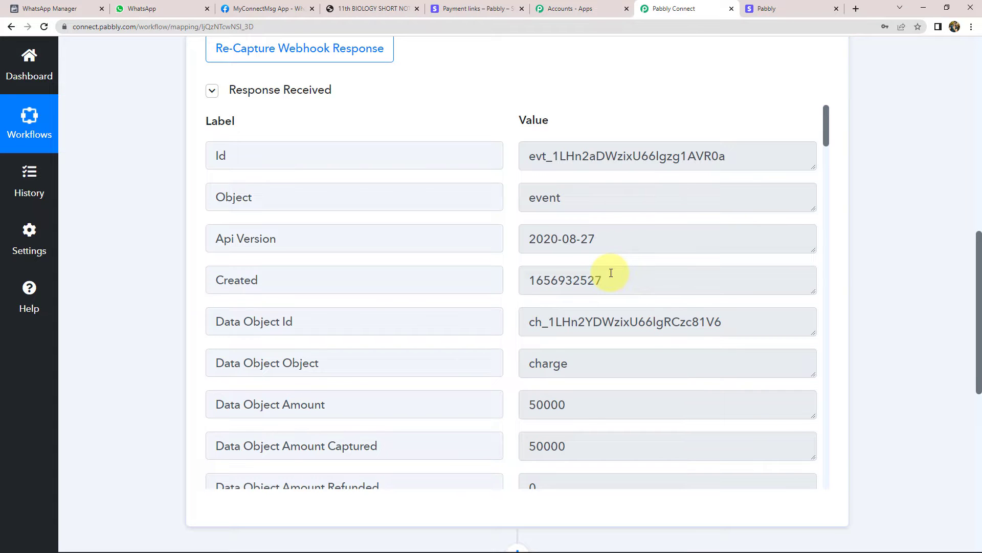
{"action": "scroll", "coordinate": [619, 300], "scroll_direction": "down", "scroll_amount": 2}
{"action": "left_click_drag", "start_coordinate": [597, 307], "coordinate": [528, 304]}
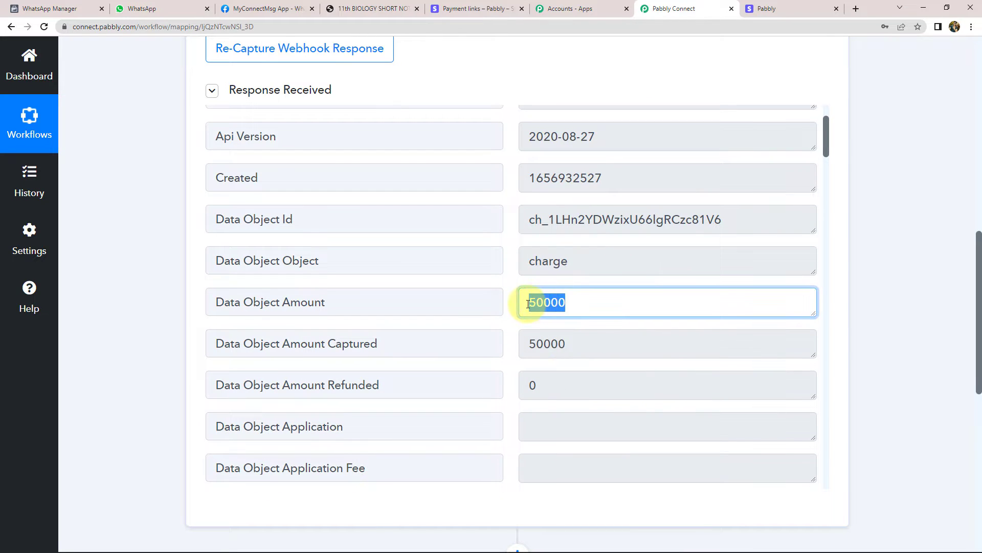
{"action": "left_click", "coordinate": [528, 304]}
{"action": "left_click_drag", "start_coordinate": [528, 304], "coordinate": [551, 305]}
{"action": "left_click", "coordinate": [547, 306]}
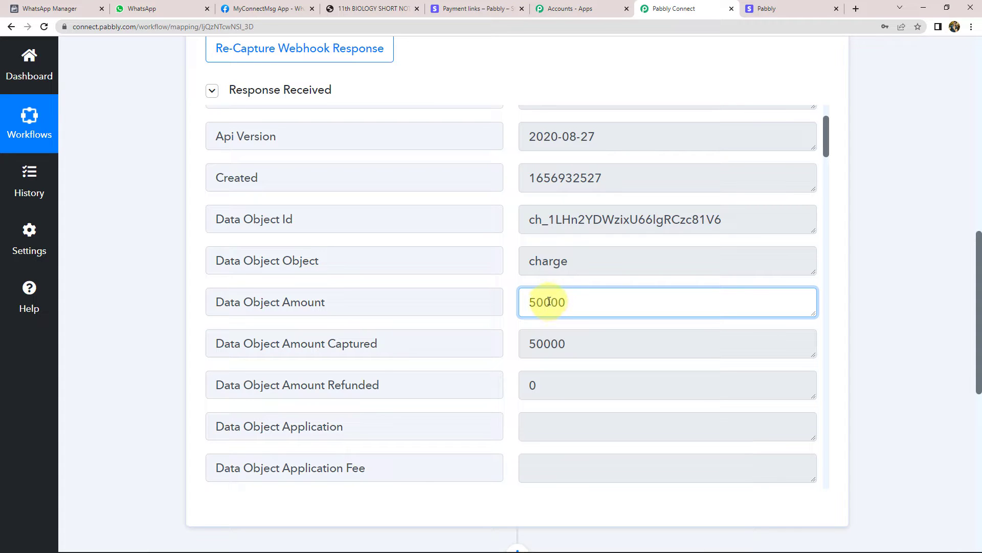
{"action": "left_click_drag", "start_coordinate": [549, 302], "coordinate": [529, 305]}
{"action": "left_click", "coordinate": [556, 303]}
{"action": "left_click", "coordinate": [578, 298]}
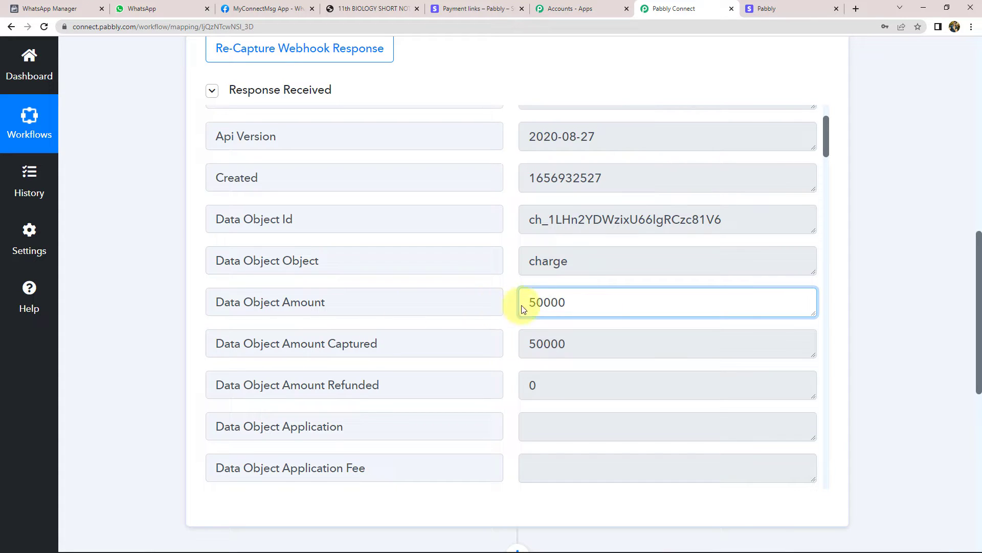
{"action": "left_click_drag", "start_coordinate": [531, 303], "coordinate": [468, 300]}
{"action": "left_click", "coordinate": [599, 301]}
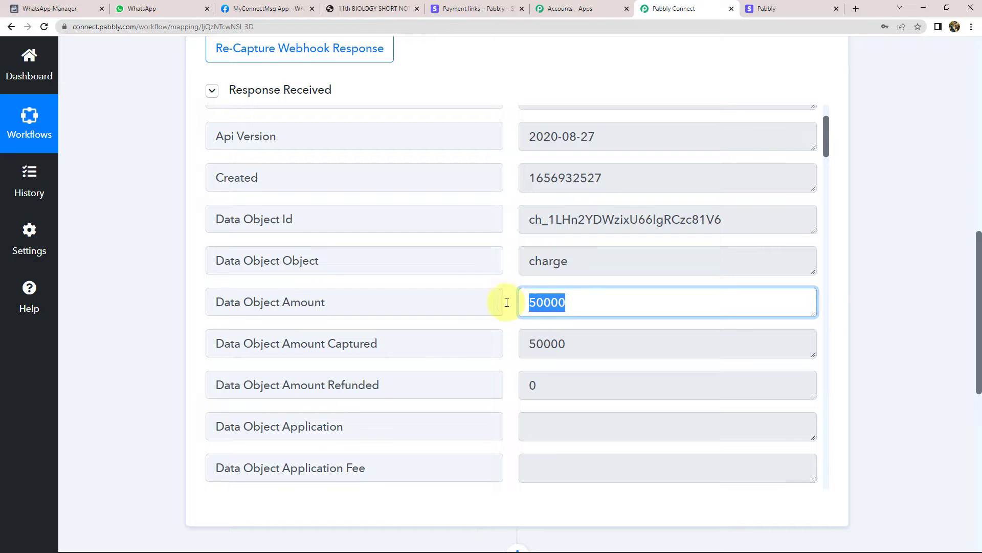
Add an action step below the Stripe trigger
{"action": "scroll", "coordinate": [158, 281], "scroll_direction": "down", "scroll_amount": 1}
{"action": "scroll", "coordinate": [158, 281], "scroll_direction": "down", "scroll_amount": 5}
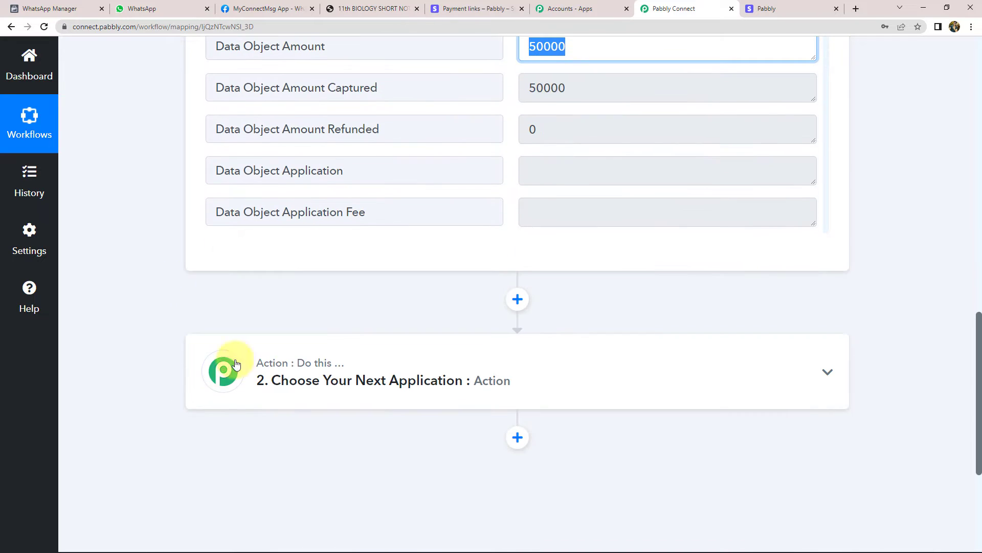
{"action": "left_click", "coordinate": [517, 298]}
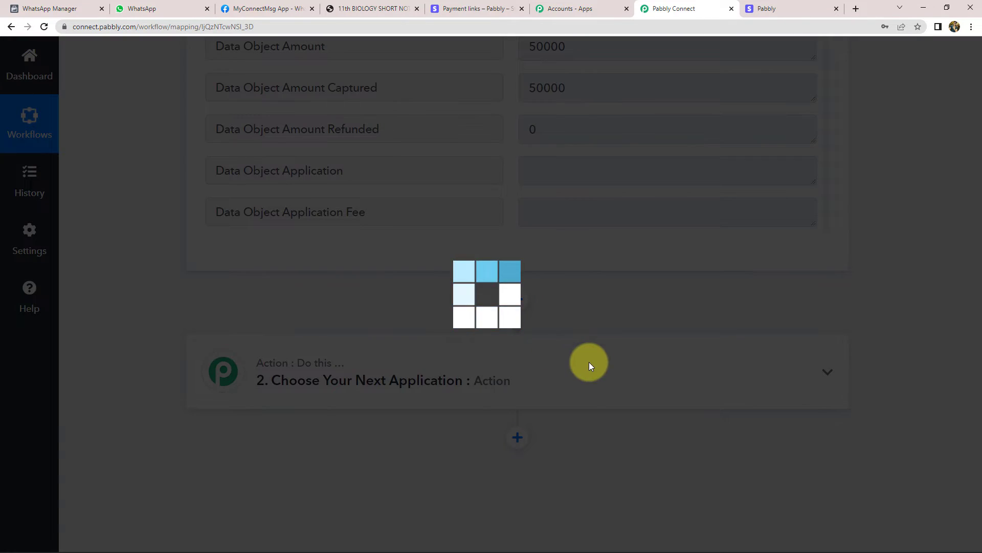
Add a Filter step: Data Object Amount Captured equal to 50000, then send a test request
{"action": "scroll", "coordinate": [190, 363], "scroll_direction": "down", "scroll_amount": 3}
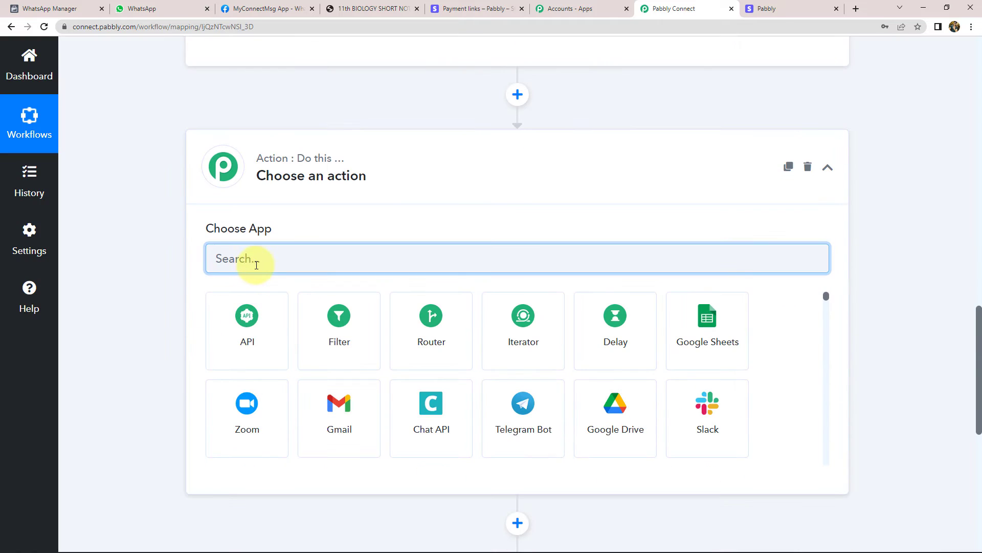
{"action": "type", "text": "Filter"}
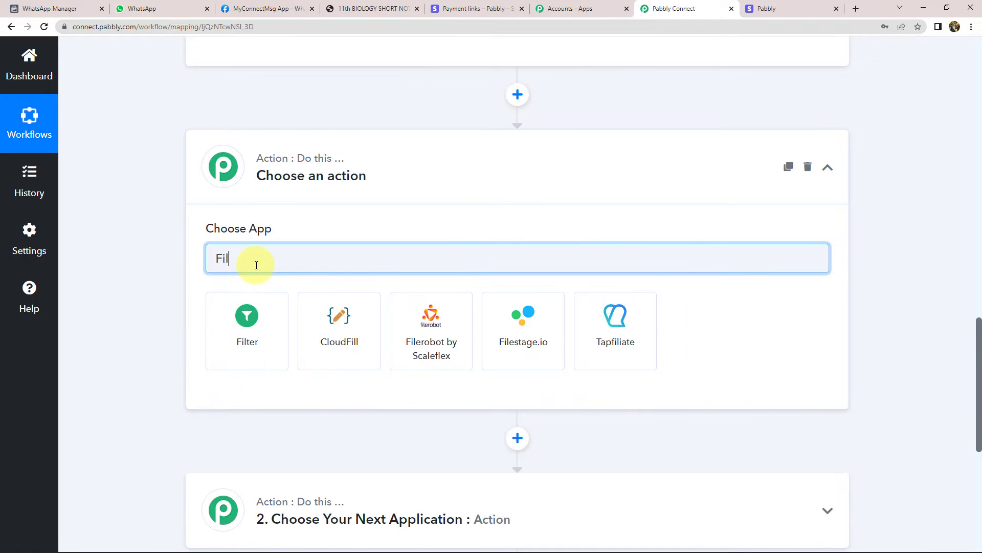
{"action": "left_click", "coordinate": [245, 365]}
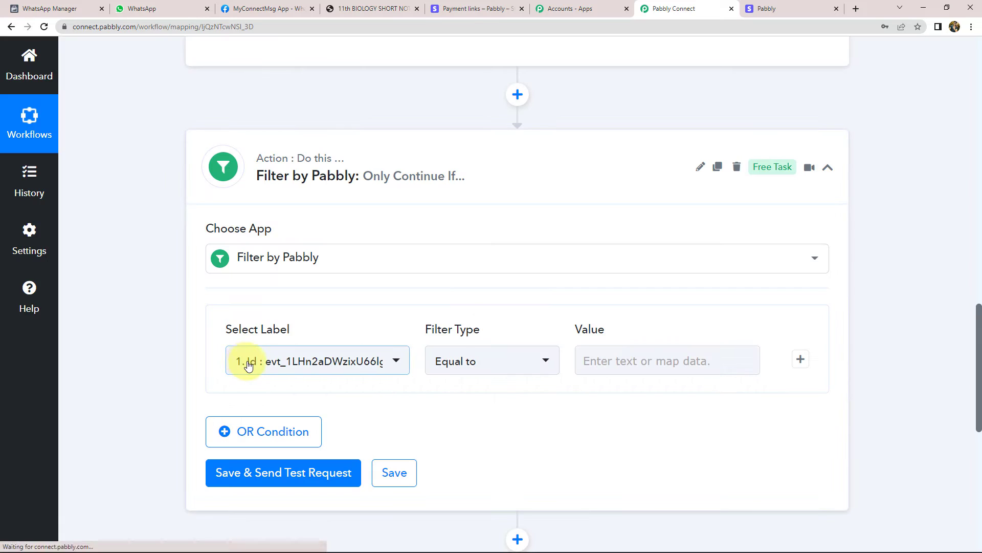
{"action": "left_click", "coordinate": [249, 363]}
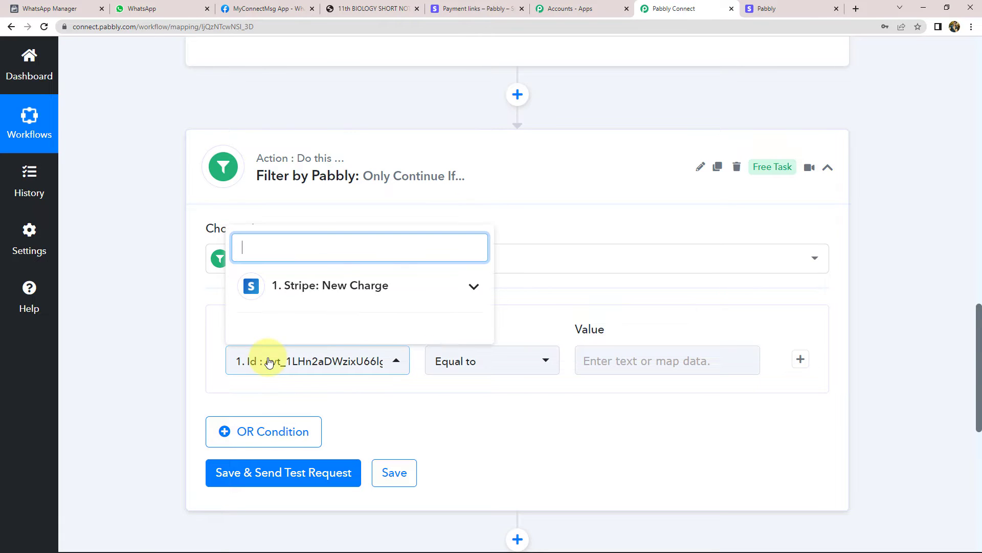
{"action": "scroll", "coordinate": [329, 413], "scroll_direction": "down", "scroll_amount": 4}
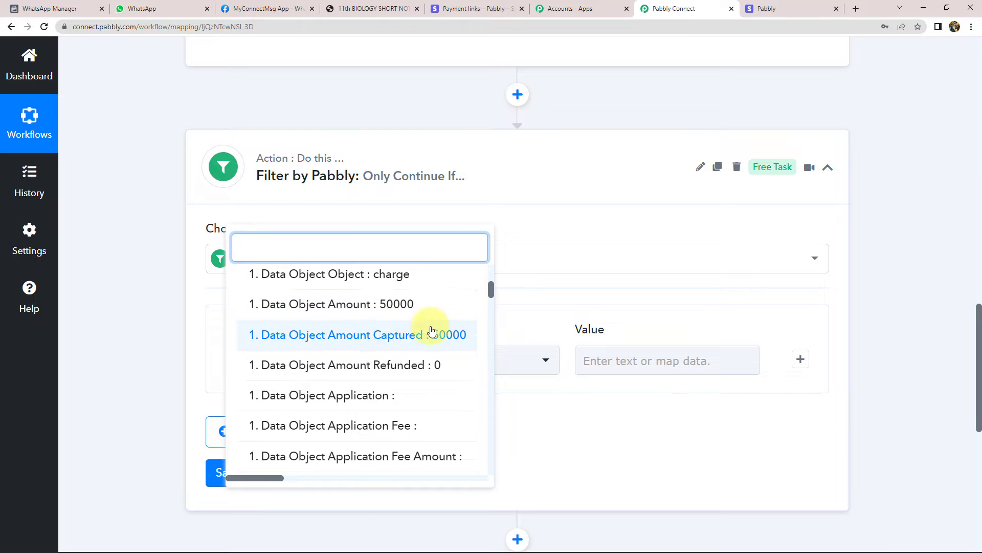
{"action": "left_click", "coordinate": [420, 341]}
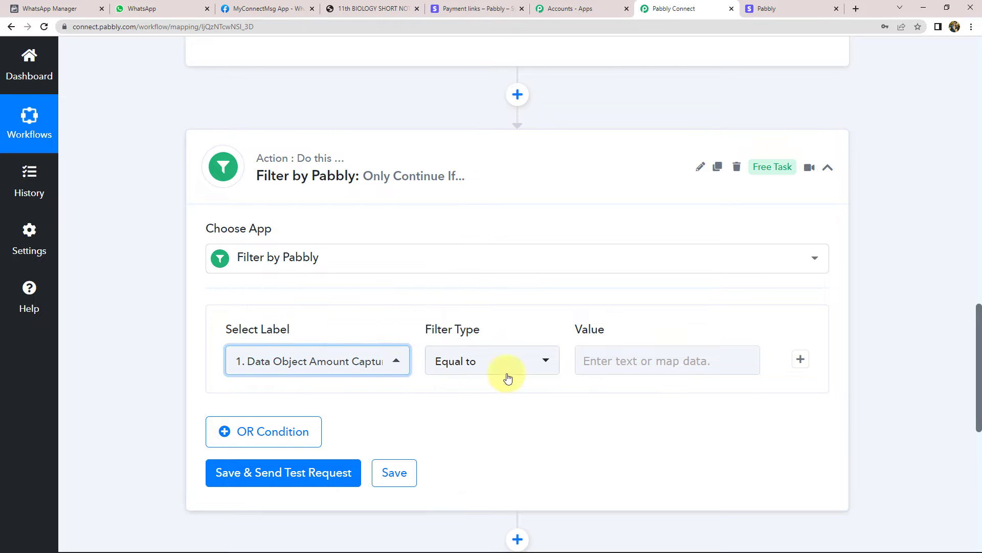
{"action": "left_click", "coordinate": [664, 358]}
{"action": "type", "text": "50000"}
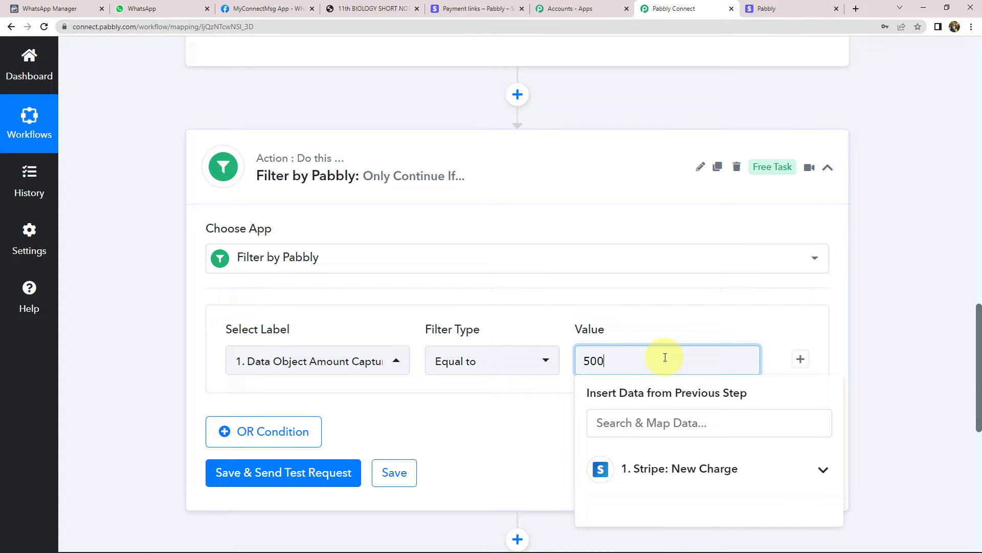
{"action": "left_click_drag", "start_coordinate": [605, 361], "coordinate": [618, 360]}
{"action": "left_click", "coordinate": [602, 361]}
{"action": "double_click", "coordinate": [598, 363]}
{"action": "left_click", "coordinate": [270, 469]}
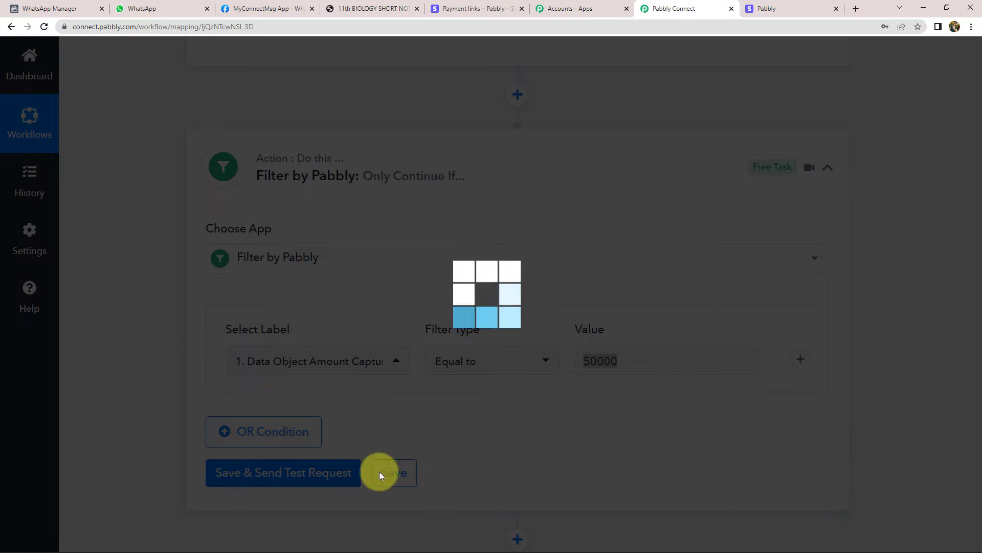
{"action": "scroll", "coordinate": [594, 357], "scroll_direction": "down", "scroll_amount": 4}
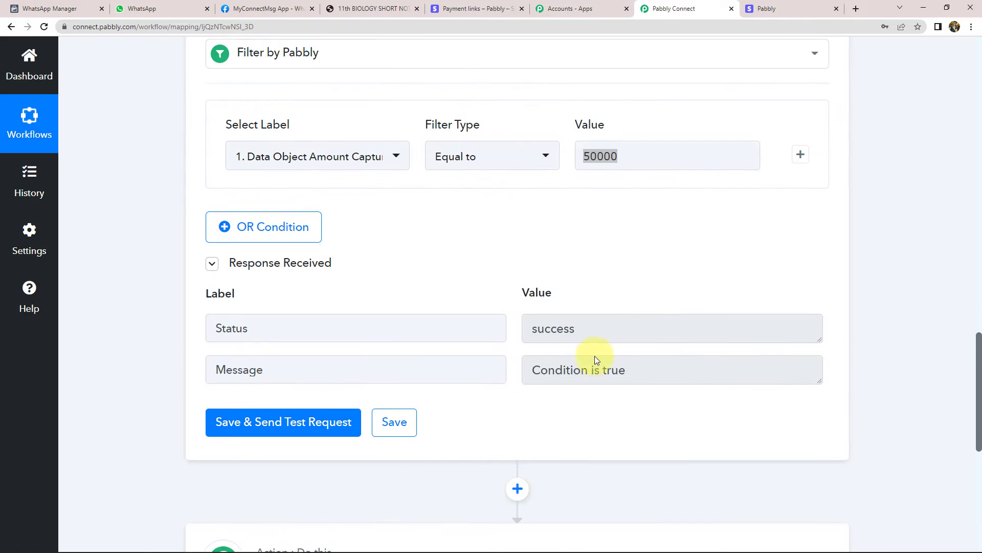
{"action": "double_click", "coordinate": [555, 320]}
{"action": "left_click", "coordinate": [588, 272]}
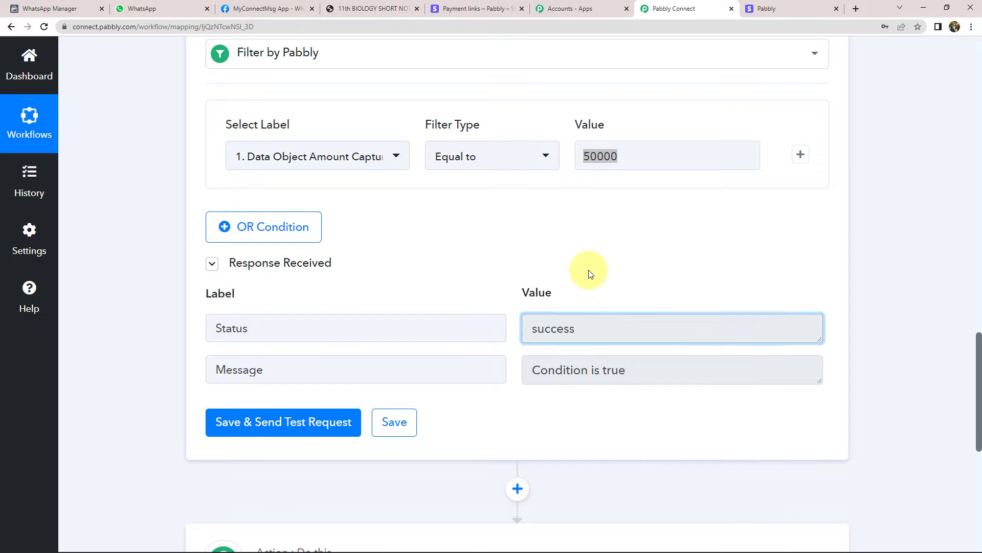
{"action": "left_click", "coordinate": [606, 157]}
{"action": "left_click", "coordinate": [547, 191]}
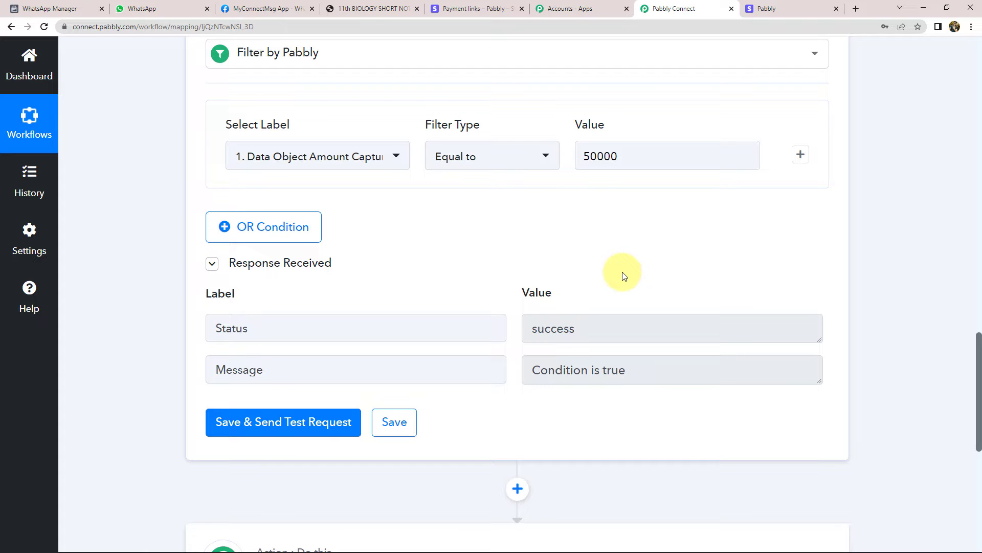
{"action": "scroll", "coordinate": [623, 276], "scroll_direction": "up", "scroll_amount": 15}
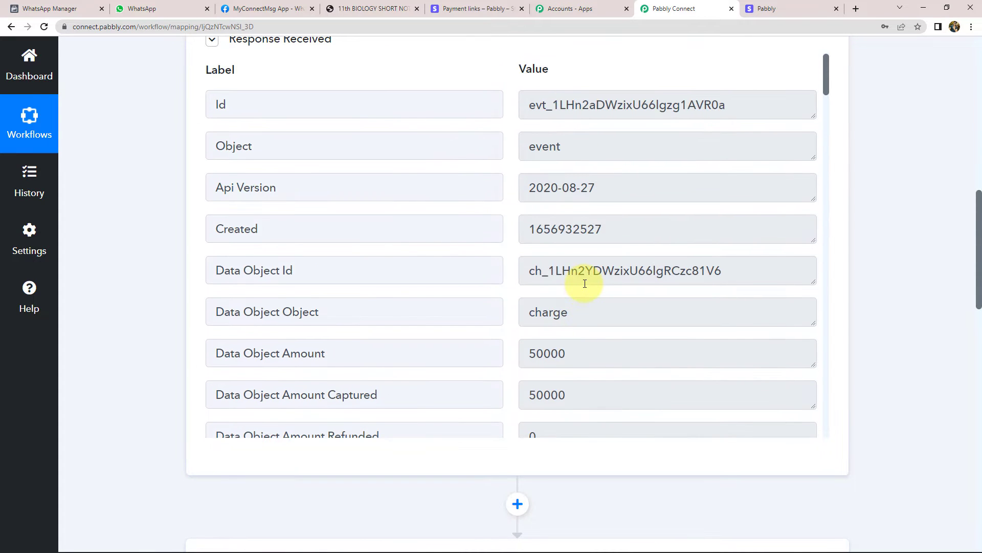
{"action": "scroll", "coordinate": [563, 285], "scroll_direction": "down", "scroll_amount": 5}
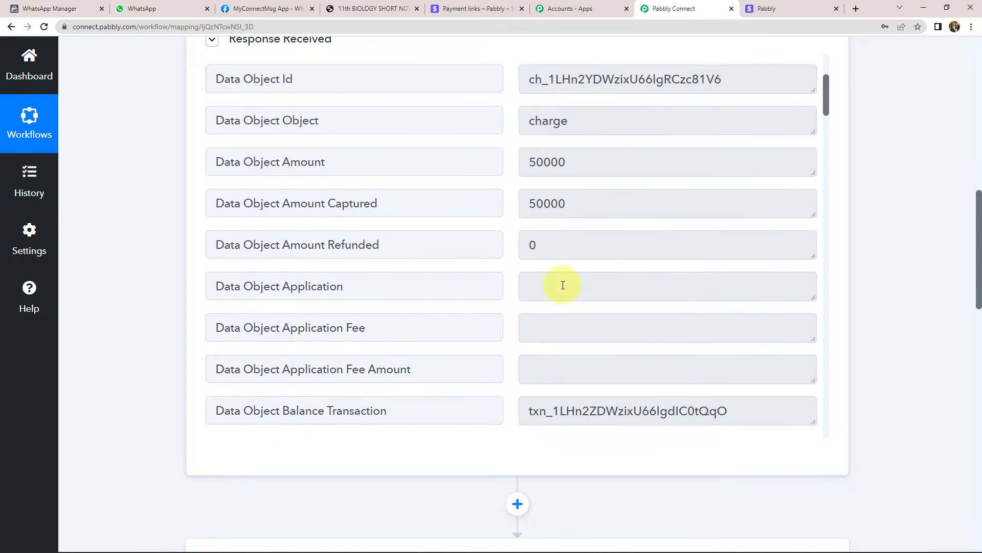
{"action": "scroll", "coordinate": [563, 285], "scroll_direction": "down", "scroll_amount": 5}
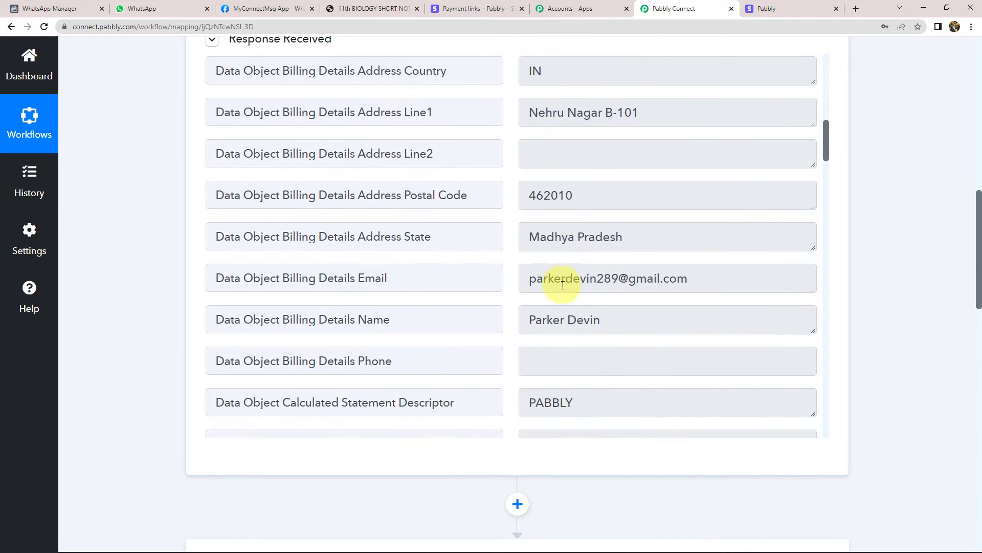
{"action": "scroll", "coordinate": [563, 285], "scroll_direction": "up", "scroll_amount": 1}
{"action": "scroll", "coordinate": [562, 284], "scroll_direction": "down", "scroll_amount": 10}
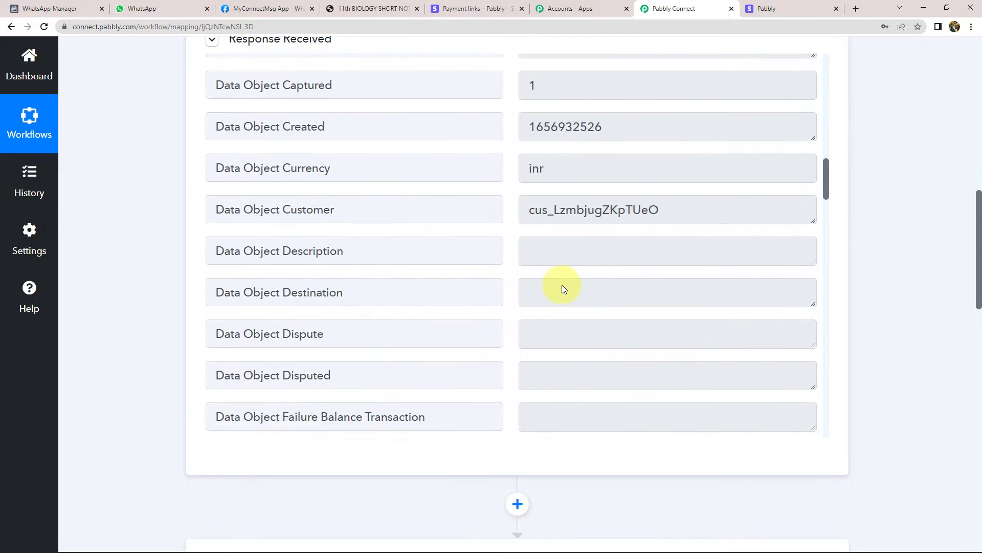
{"action": "scroll", "coordinate": [561, 282], "scroll_direction": "up", "scroll_amount": 2}
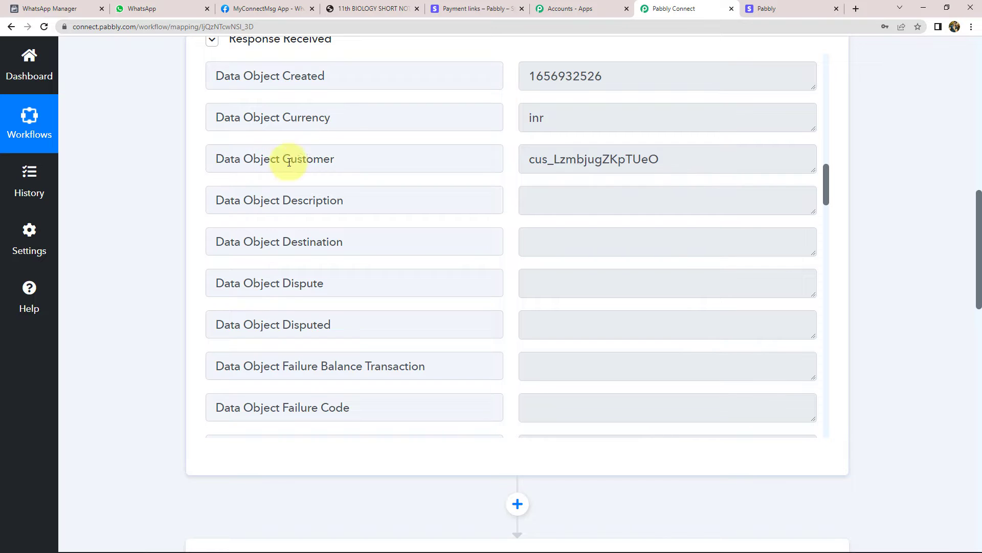
{"action": "left_click_drag", "start_coordinate": [526, 156], "coordinate": [772, 171]}
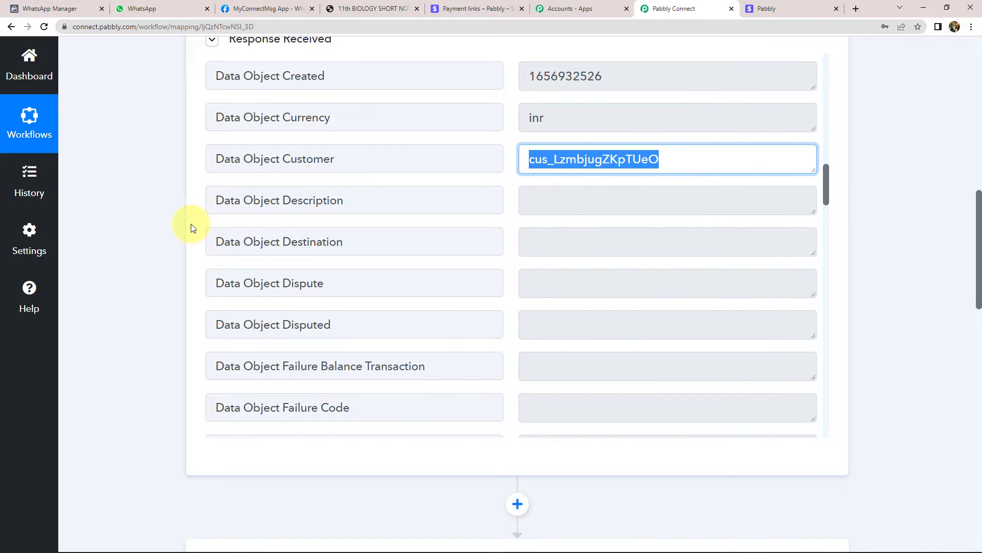
{"action": "left_click", "coordinate": [151, 226]}
{"action": "scroll", "coordinate": [152, 226], "scroll_direction": "down", "scroll_amount": 5}
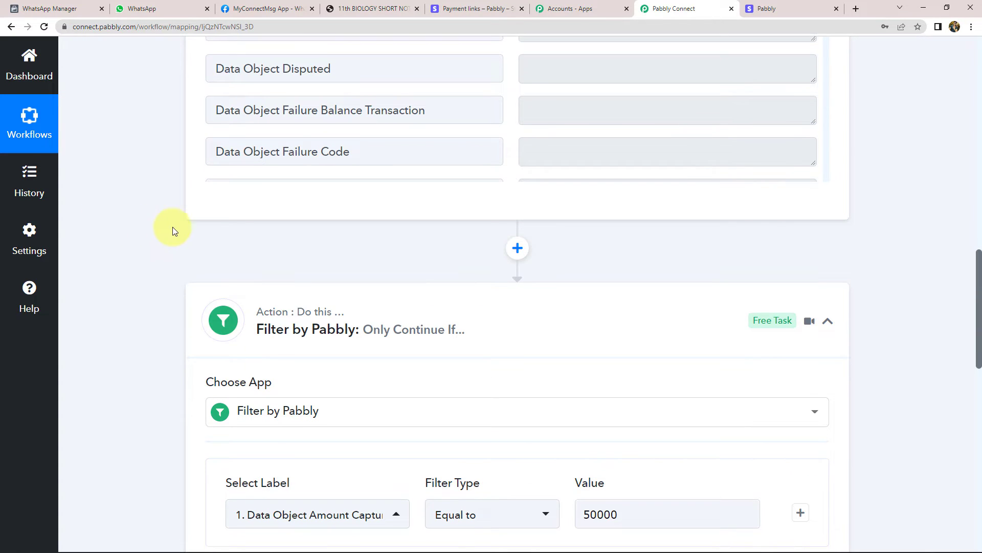
{"action": "scroll", "coordinate": [189, 263], "scroll_direction": "down", "scroll_amount": 10}
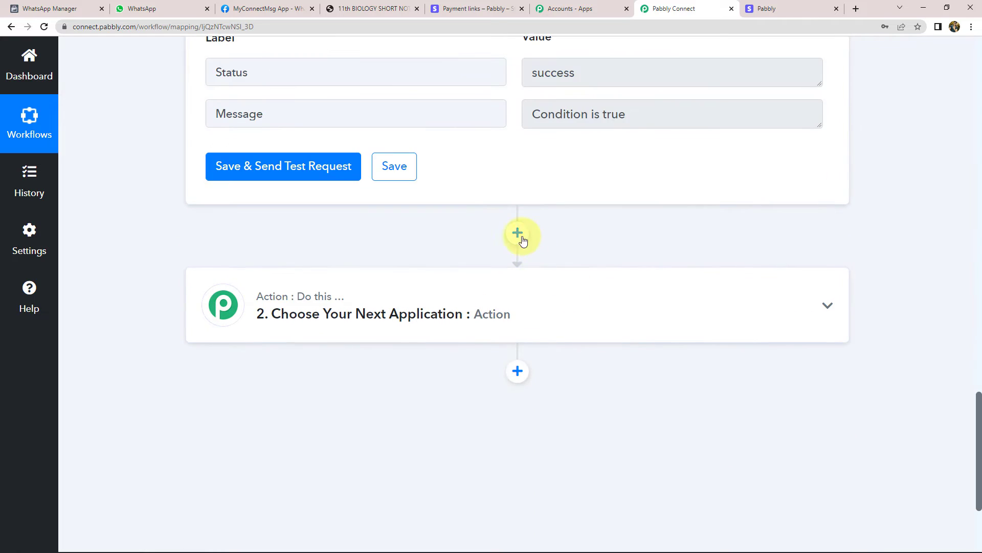
Add a Stripe 'Retrieve a Customer by ID' action step below the filter
{"action": "left_click", "coordinate": [519, 234]}
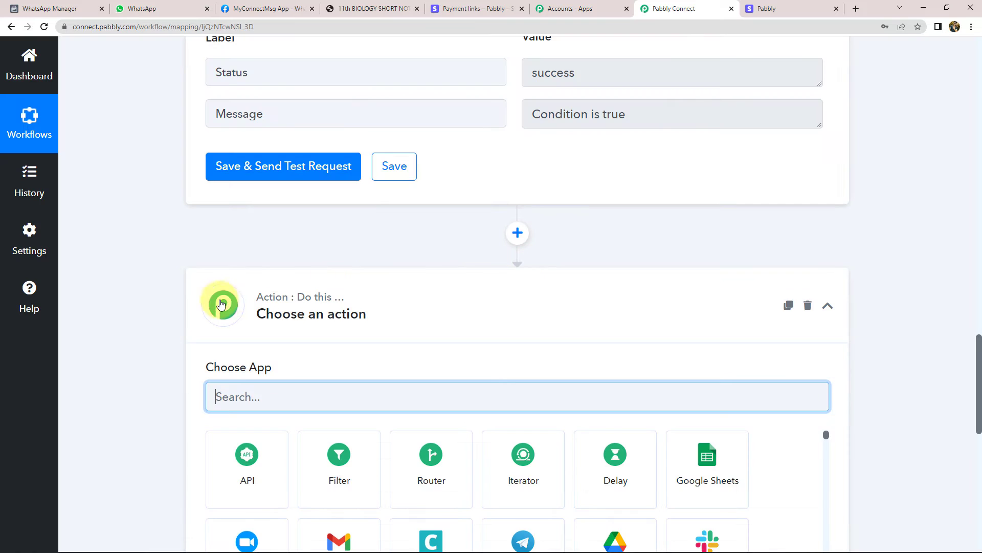
{"action": "type", "text": "Stripe"}
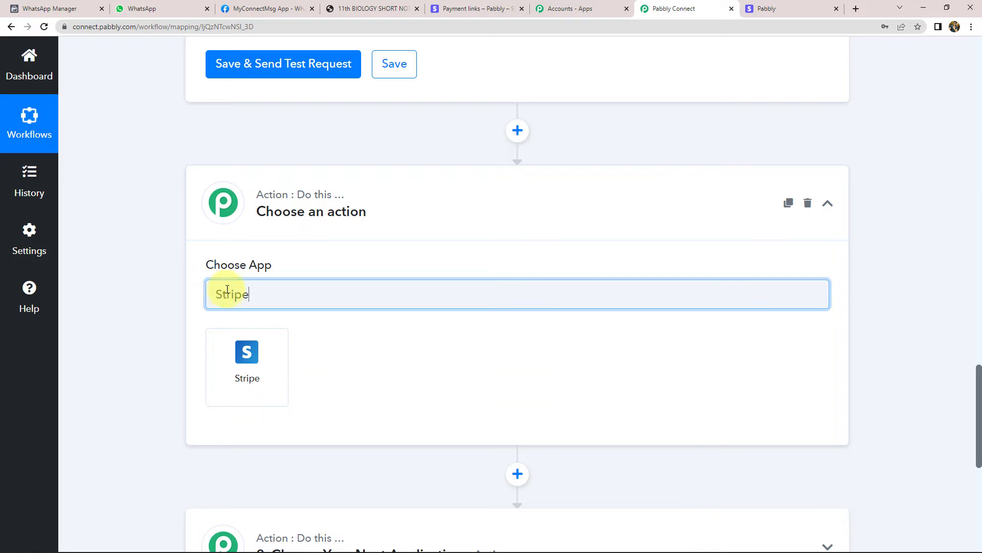
{"action": "left_click", "coordinate": [259, 351]}
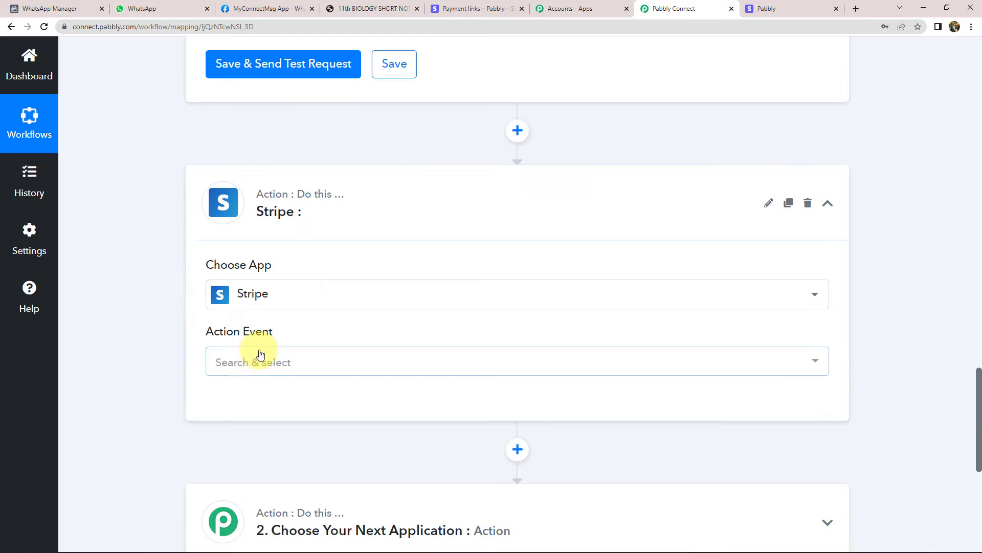
{"action": "left_click", "coordinate": [252, 361]}
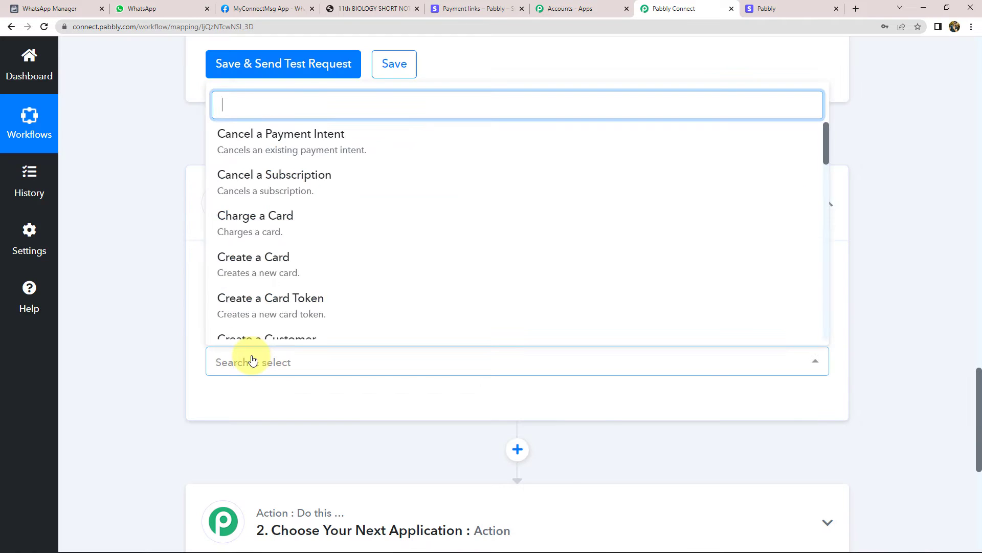
{"action": "scroll", "coordinate": [307, 225], "scroll_direction": "down", "scroll_amount": 7}
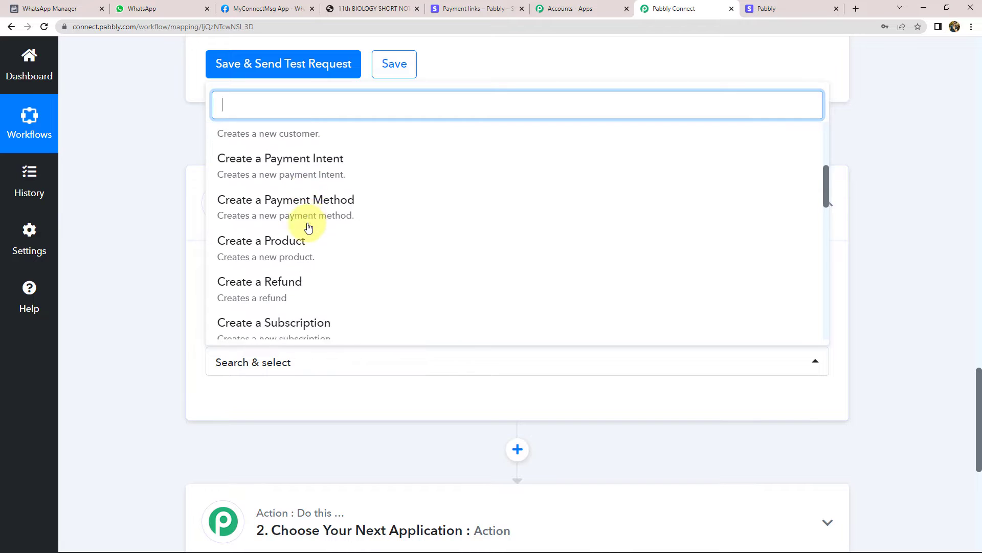
{"action": "scroll", "coordinate": [308, 228], "scroll_direction": "down", "scroll_amount": 5}
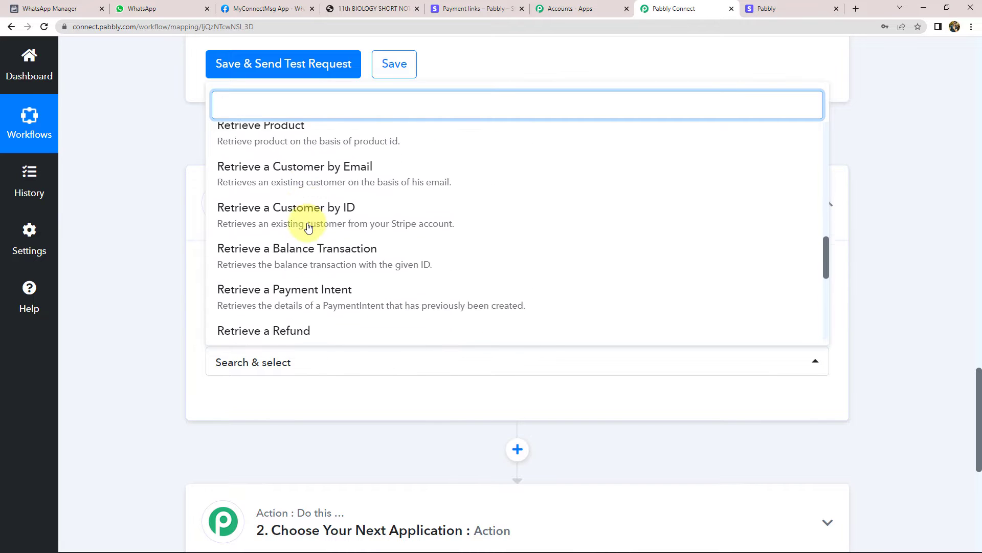
{"action": "scroll", "coordinate": [308, 227], "scroll_direction": "up", "scroll_amount": 1}
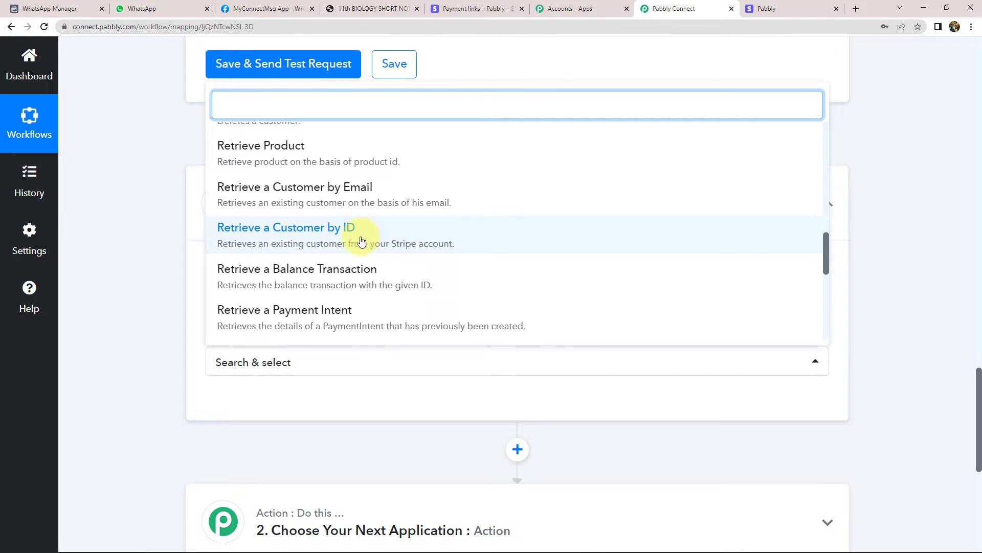
{"action": "left_click", "coordinate": [321, 240]}
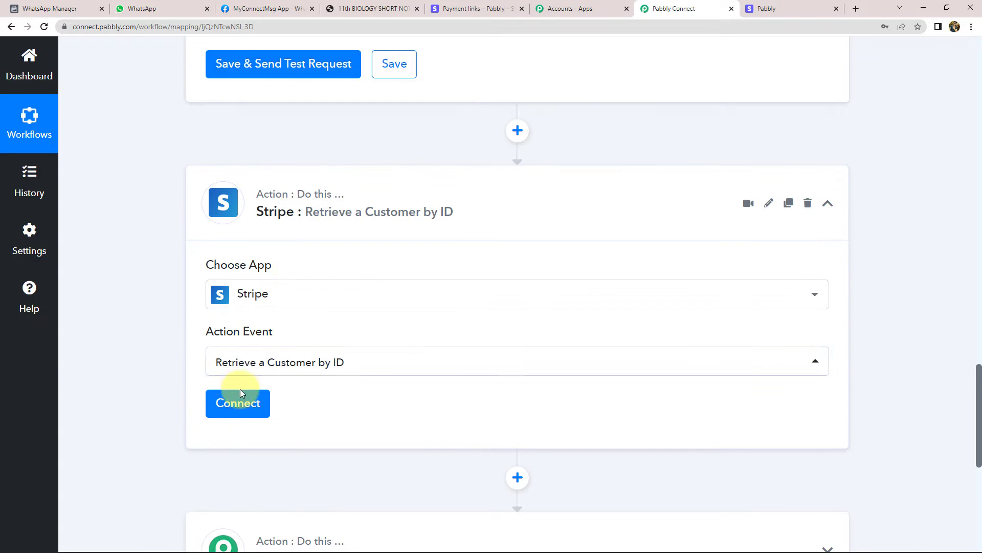
Start a new Stripe token connection and bring up the Stripe Dashboard
{"action": "left_click", "coordinate": [240, 402]}
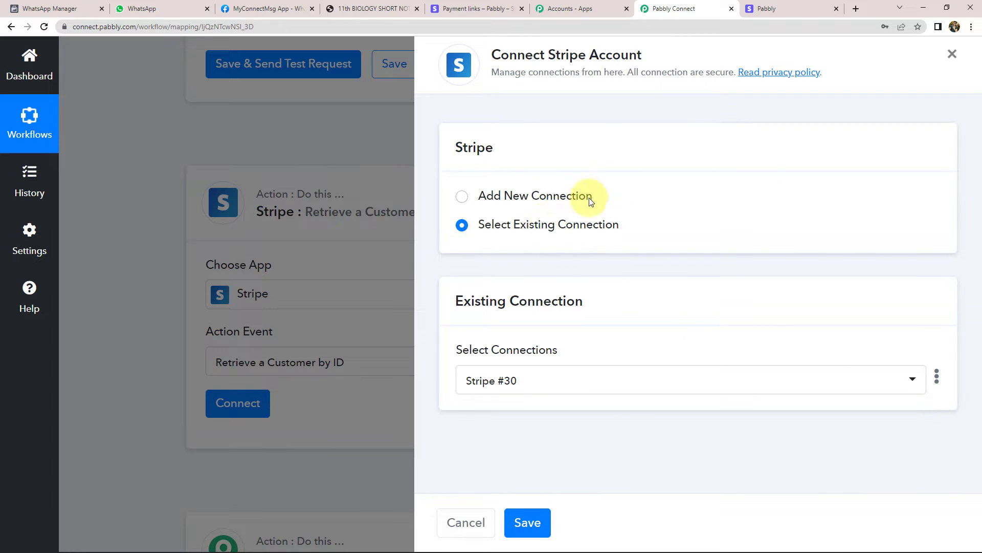
{"action": "left_click", "coordinate": [552, 195]}
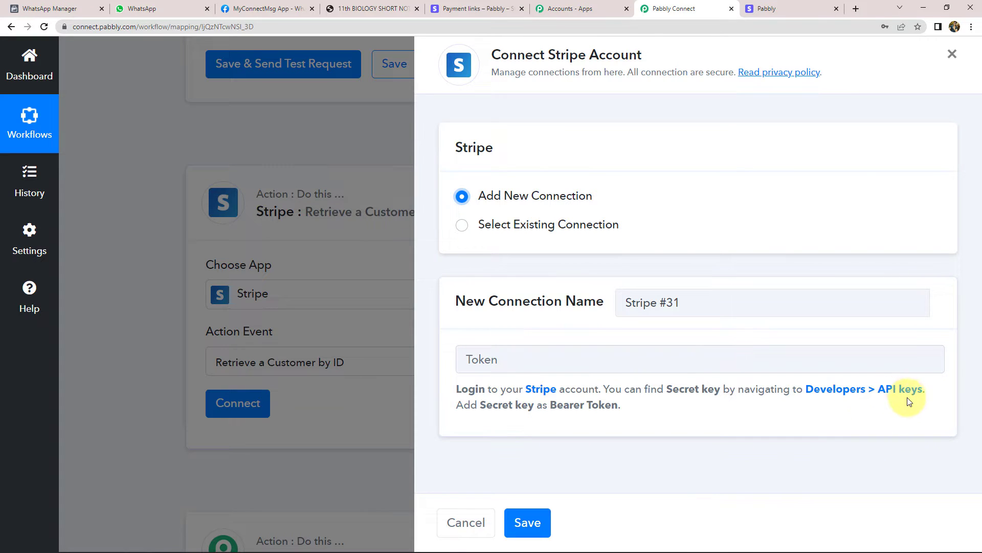
{"action": "left_click", "coordinate": [468, 8]}
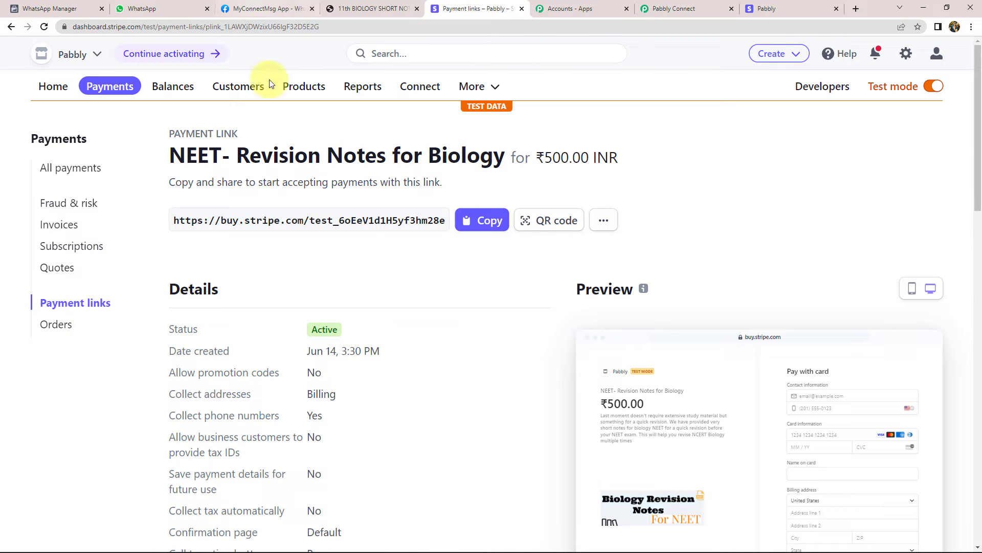
Reveal and copy the test secret key from Stripe's Developers API keys page, then return to Pabbly
{"action": "left_click", "coordinate": [824, 88]}
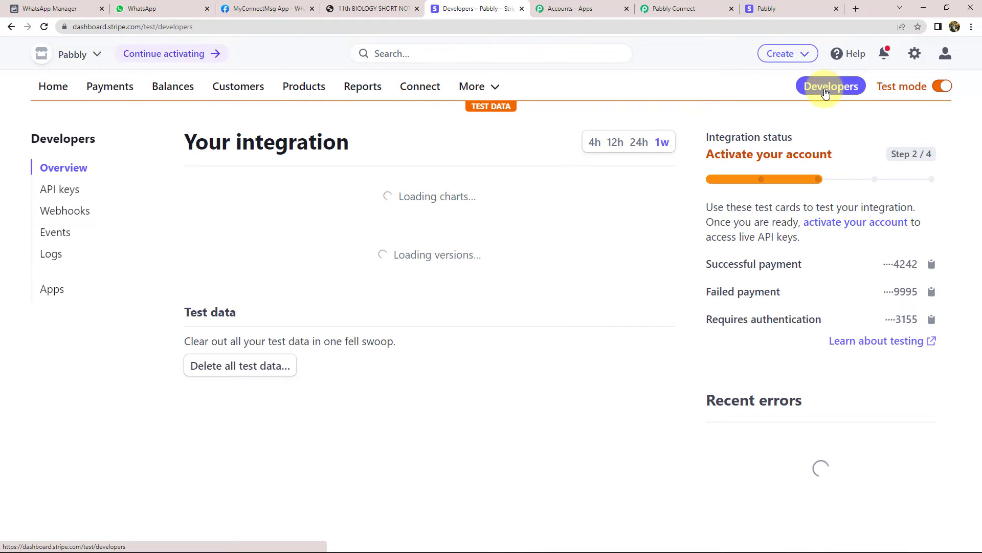
{"action": "left_click", "coordinate": [62, 191]}
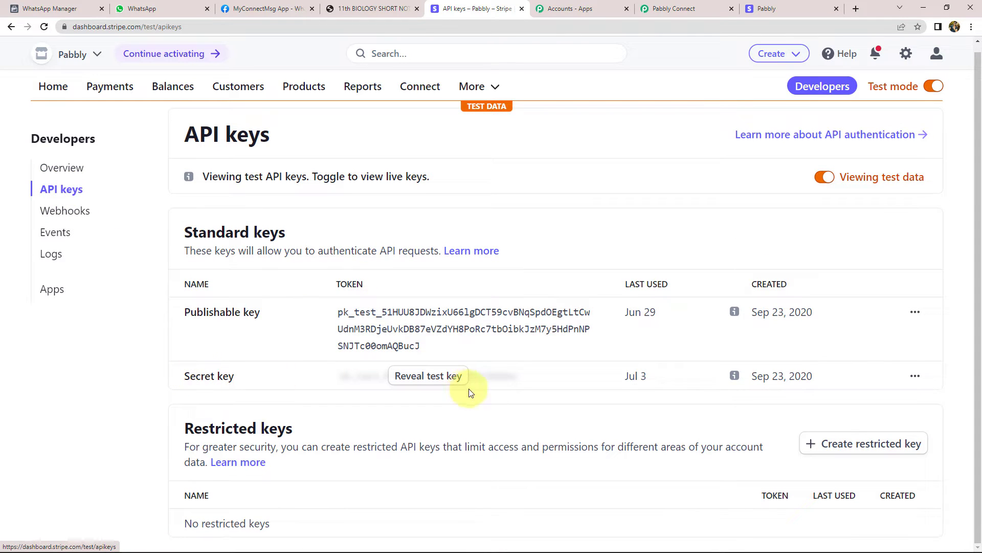
{"action": "left_click", "coordinate": [436, 378]}
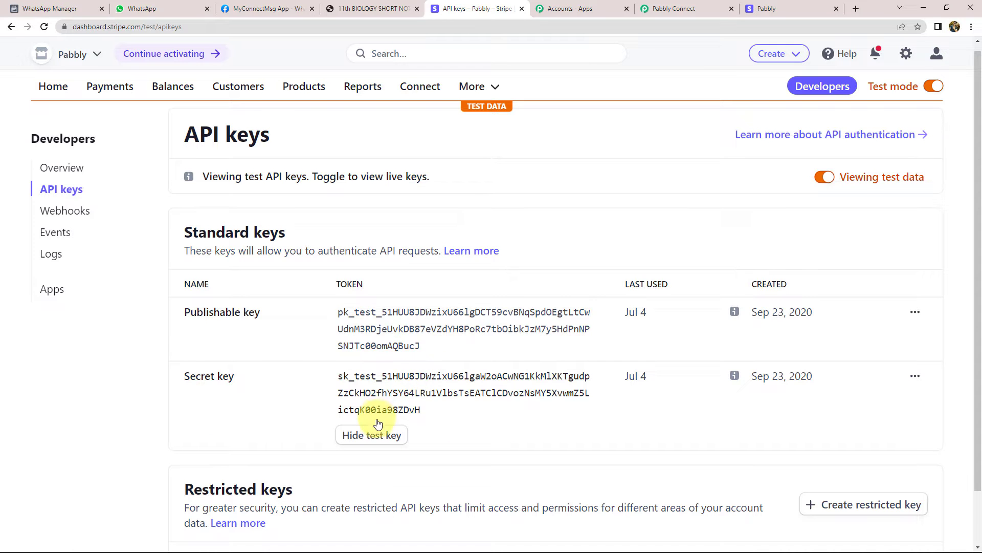
{"action": "left_click", "coordinate": [398, 389]}
{"action": "left_click", "coordinate": [683, 11]}
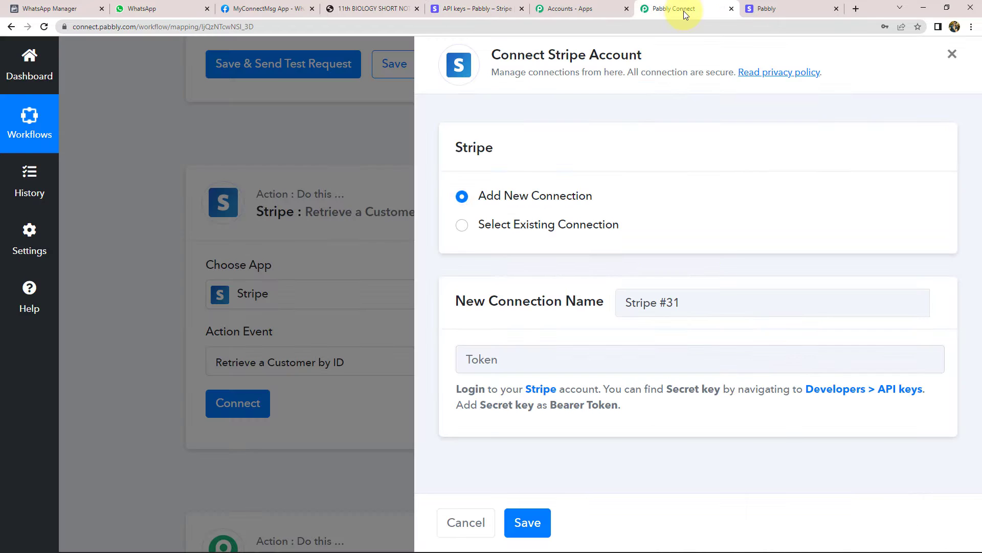
Paste the Stripe test secret key as the connection token and save it
{"action": "left_click", "coordinate": [508, 363]}
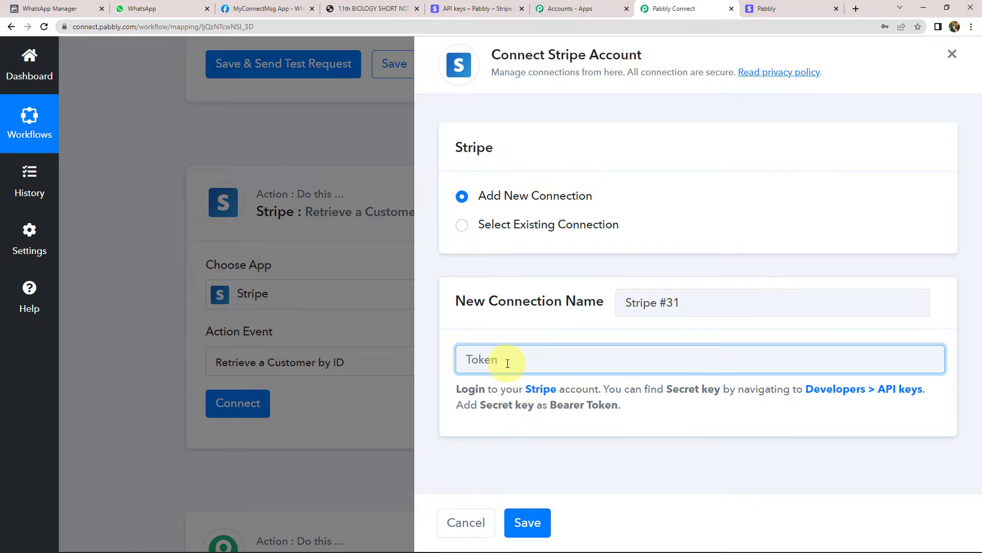
{"action": "key", "text": "ctrl+v"}
{"action": "left_click", "coordinate": [532, 524]}
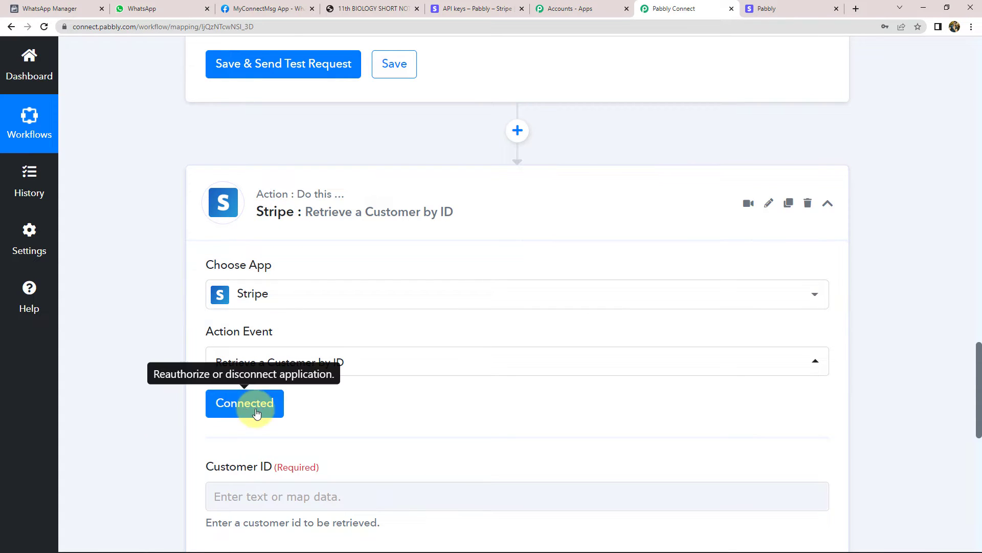
Review the Data Object Customer ID in the New Charge trigger response
{"action": "scroll", "coordinate": [153, 321], "scroll_direction": "down", "scroll_amount": 4}
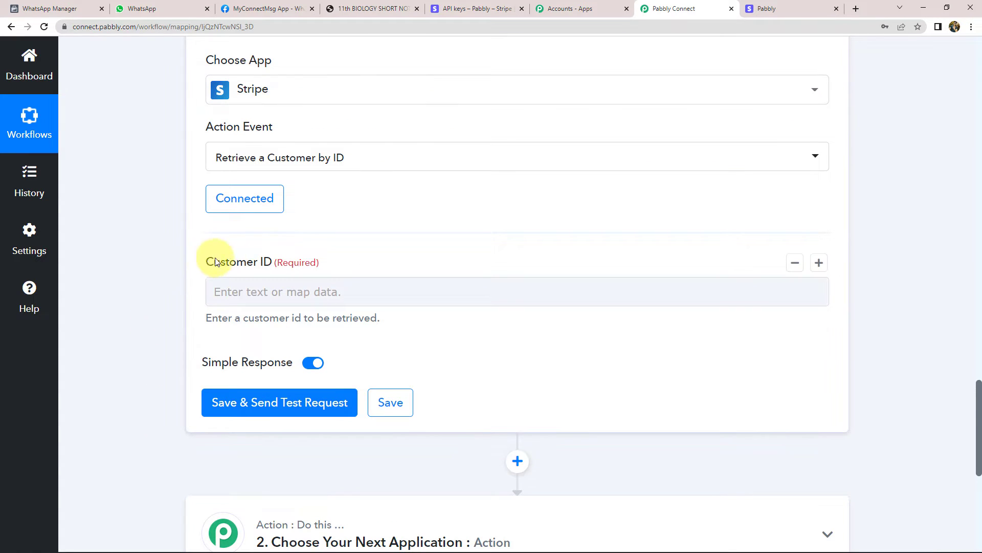
{"action": "left_click_drag", "start_coordinate": [216, 262], "coordinate": [270, 260]}
{"action": "left_click", "coordinate": [266, 260]}
{"action": "scroll", "coordinate": [190, 236], "scroll_direction": "up", "scroll_amount": 6}
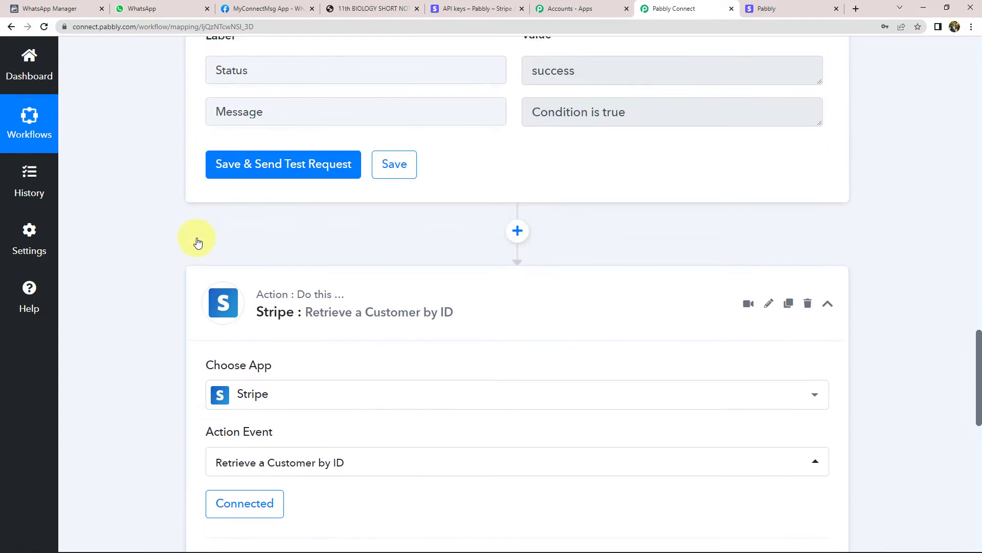
{"action": "scroll", "coordinate": [198, 242], "scroll_direction": "up", "scroll_amount": 20}
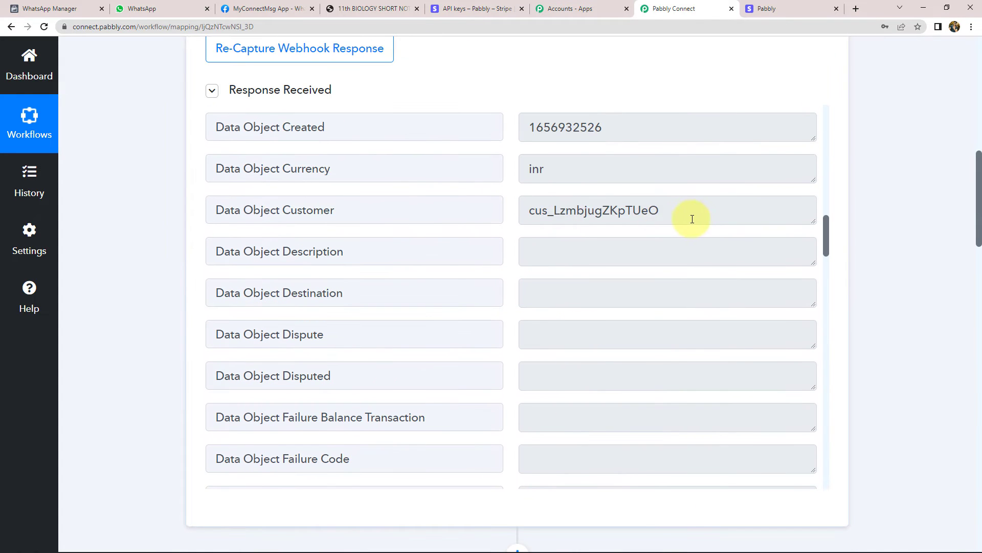
{"action": "double_click", "coordinate": [692, 219]}
{"action": "scroll", "coordinate": [167, 231], "scroll_direction": "down", "scroll_amount": 15}
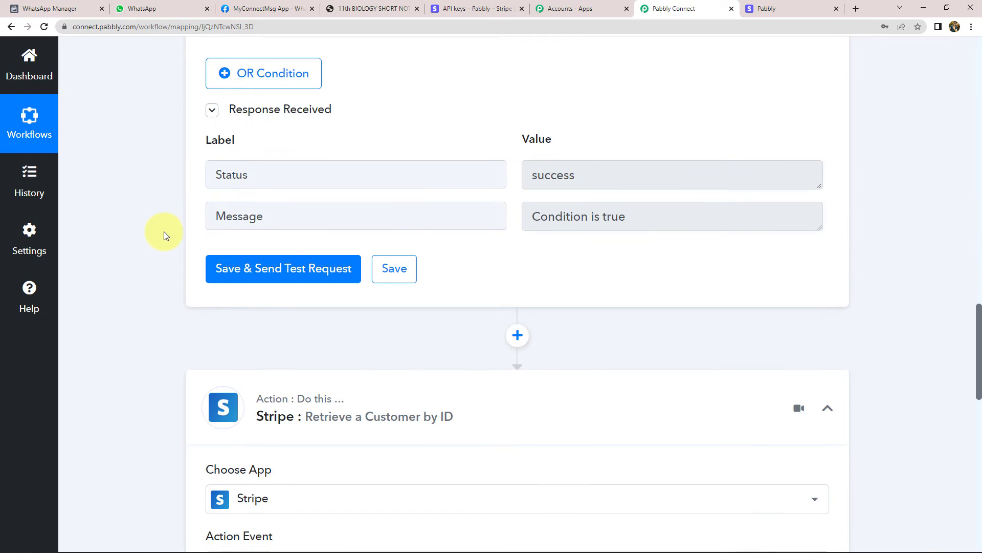
{"action": "scroll", "coordinate": [164, 235], "scroll_direction": "down", "scroll_amount": 8}
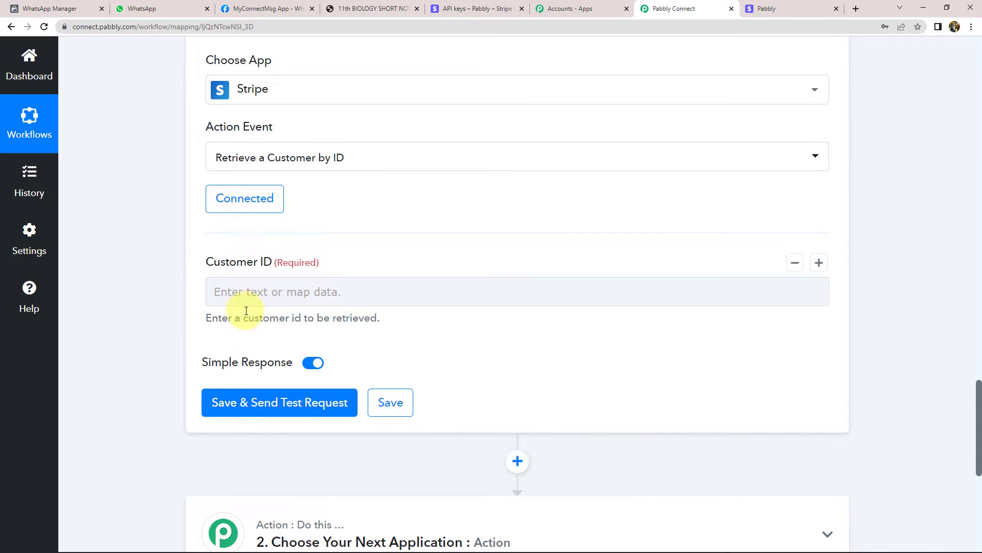
Map Customer ID to 1. Stripe: New Charge's Data Object Customer and send a test request
{"action": "left_click", "coordinate": [290, 290]}
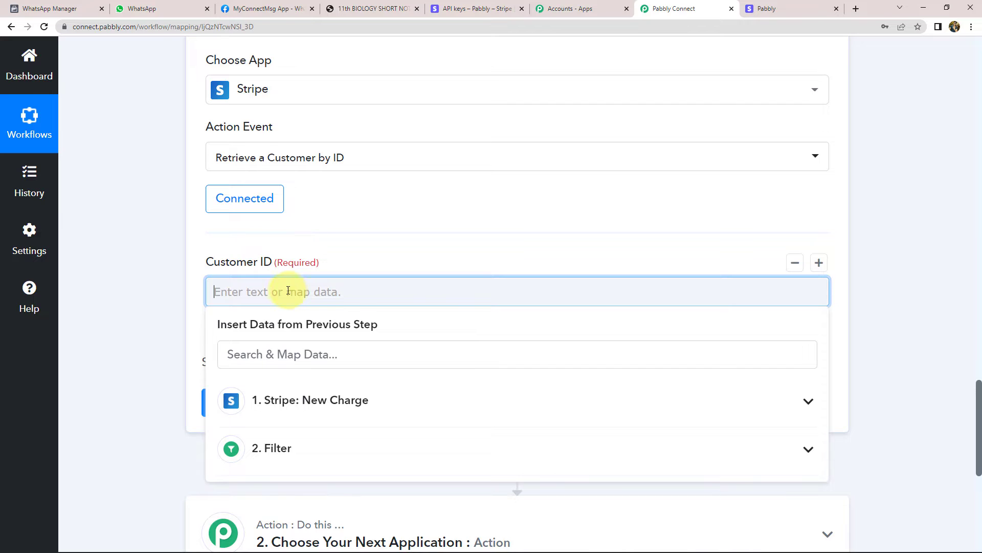
{"action": "scroll", "coordinate": [160, 305], "scroll_direction": "down", "scroll_amount": 2}
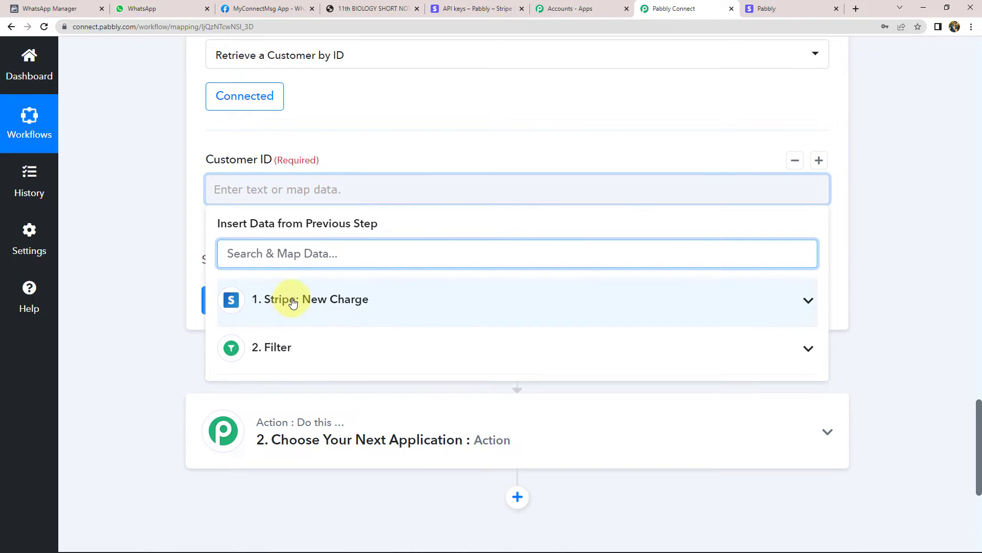
{"action": "left_click", "coordinate": [293, 303]}
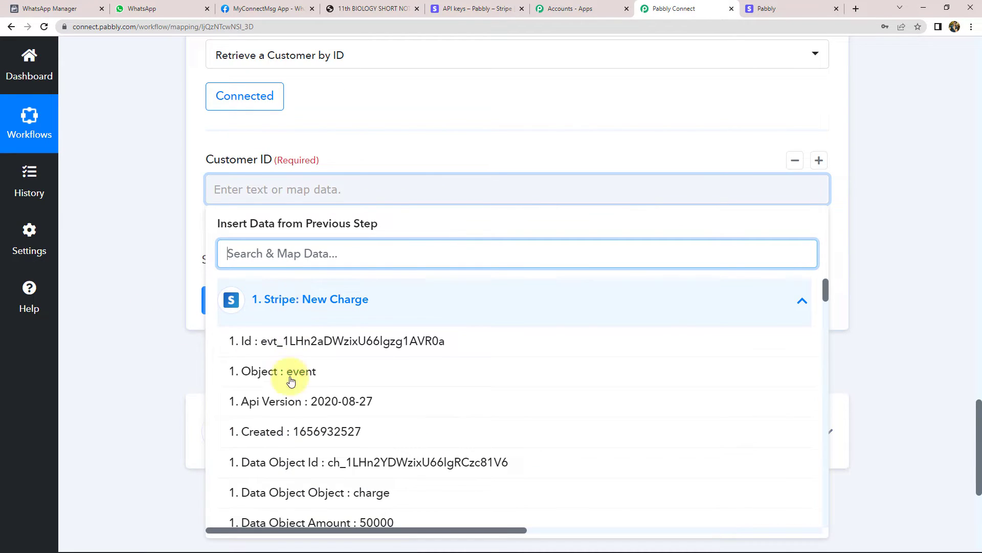
{"action": "scroll", "coordinate": [344, 408], "scroll_direction": "down", "scroll_amount": 3}
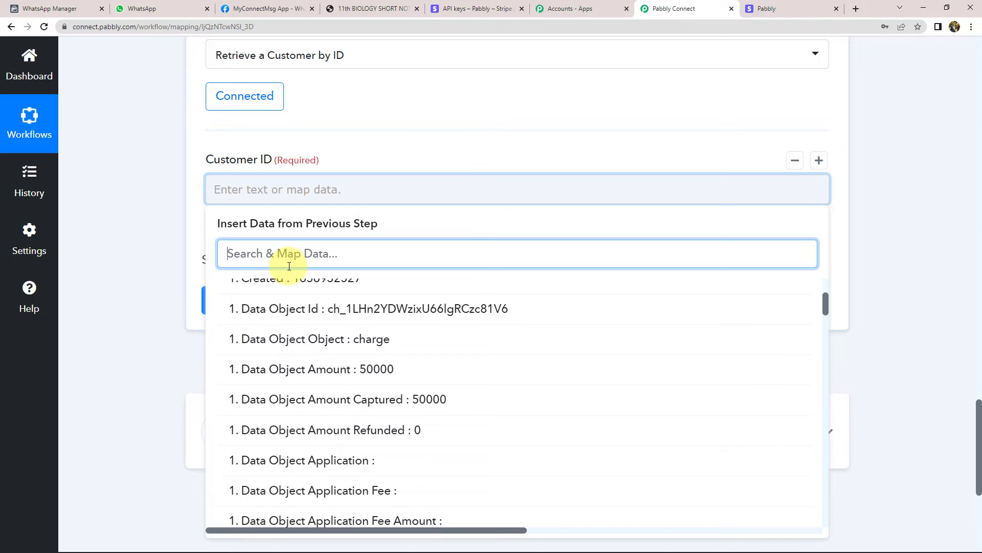
{"action": "type", "text": "cus"}
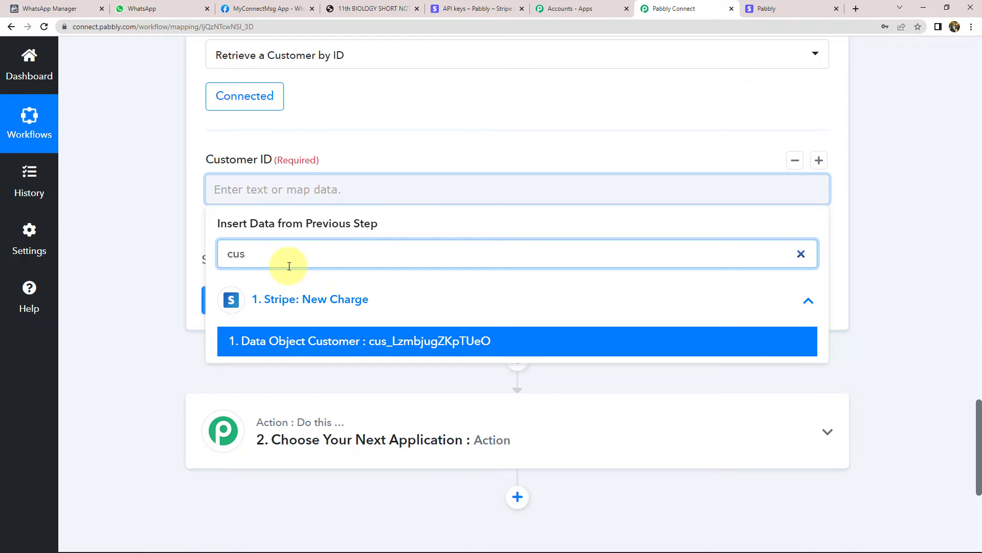
{"action": "left_click", "coordinate": [427, 348]}
{"action": "left_click", "coordinate": [175, 241]}
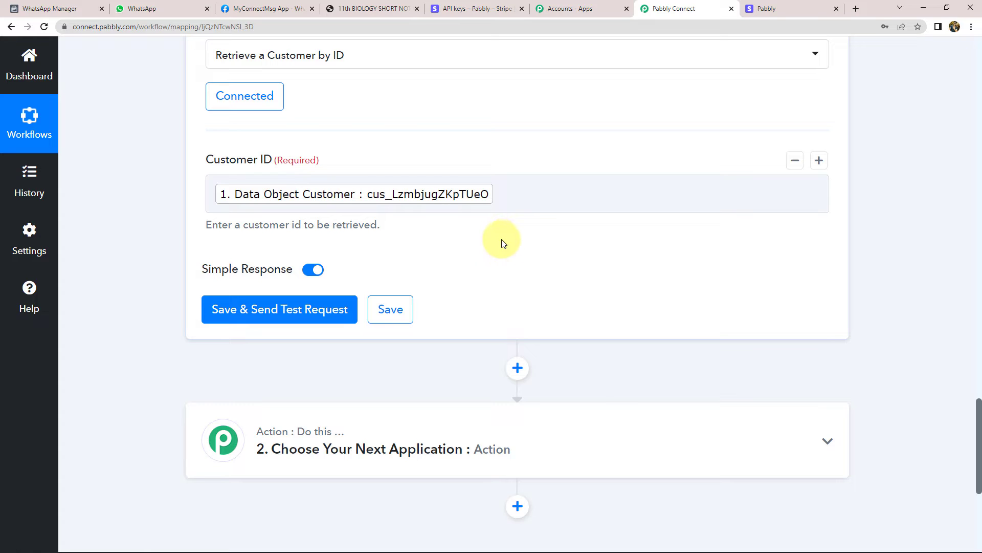
{"action": "left_click", "coordinate": [294, 308]}
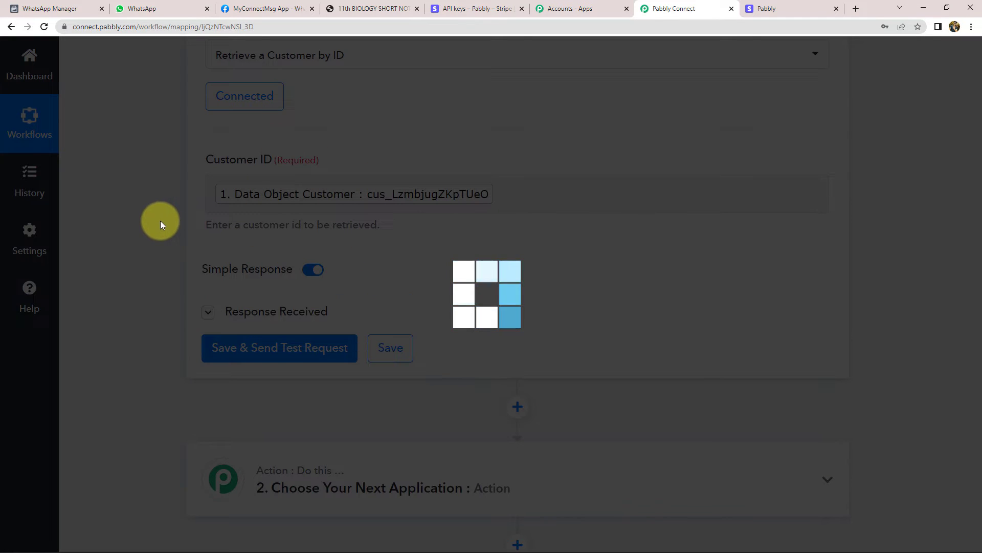
Inspect the returned customer record, including the customer's name and phone number
{"action": "scroll", "coordinate": [155, 220], "scroll_direction": "down", "scroll_amount": 6}
{"action": "scroll", "coordinate": [565, 228], "scroll_direction": "up", "scroll_amount": 4}
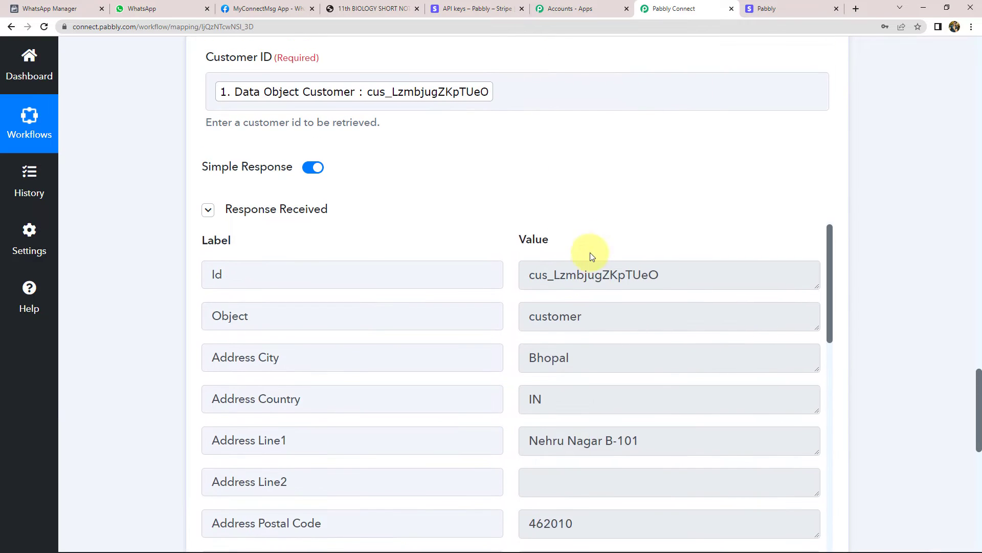
{"action": "scroll", "coordinate": [588, 258], "scroll_direction": "down", "scroll_amount": 9}
{"action": "scroll", "coordinate": [600, 306], "scroll_direction": "down", "scroll_amount": 10}
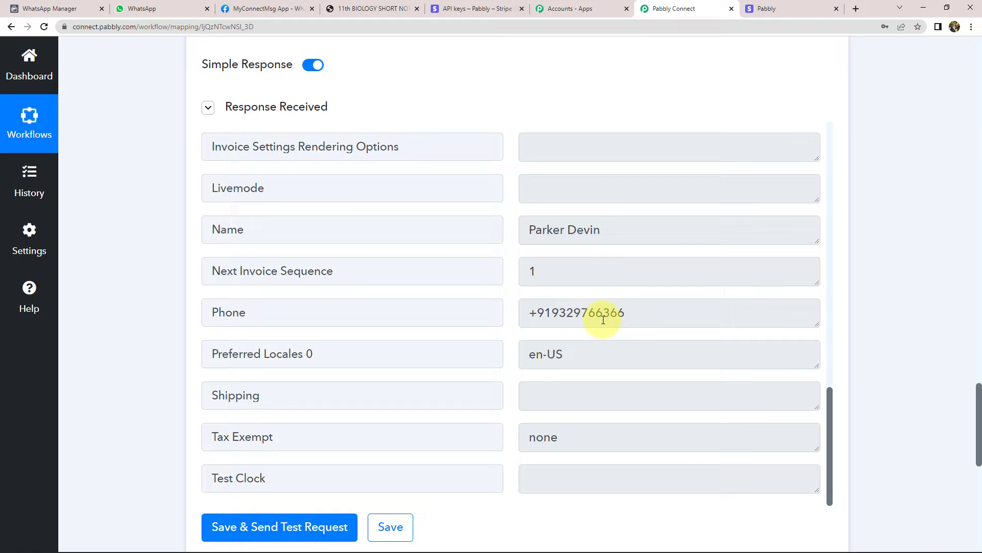
{"action": "left_click_drag", "start_coordinate": [625, 313], "coordinate": [307, 316]}
{"action": "left_click", "coordinate": [172, 299]}
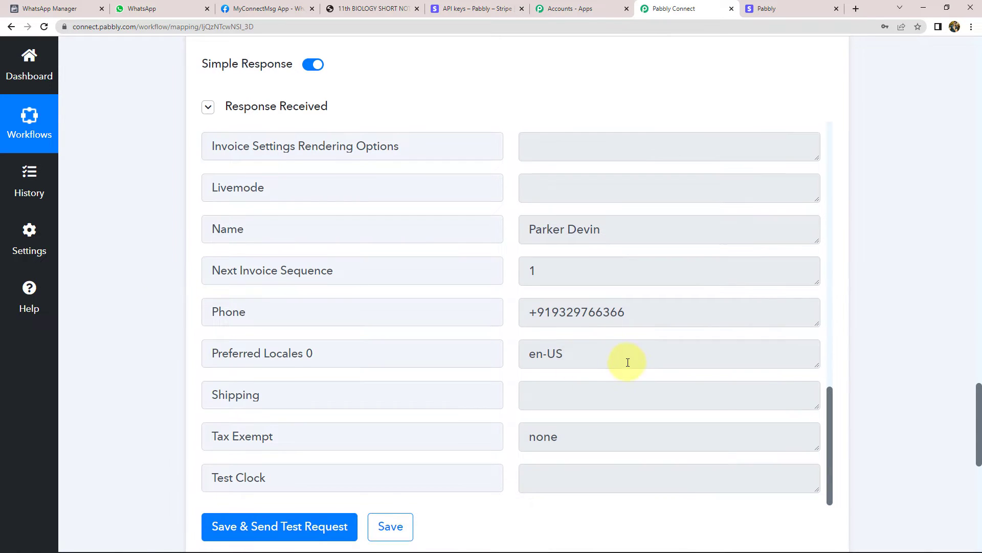
{"action": "scroll", "coordinate": [621, 357], "scroll_direction": "down", "scroll_amount": 6}
{"action": "scroll", "coordinate": [618, 354], "scroll_direction": "up", "scroll_amount": 2}
{"action": "scroll", "coordinate": [616, 352], "scroll_direction": "up", "scroll_amount": 2}
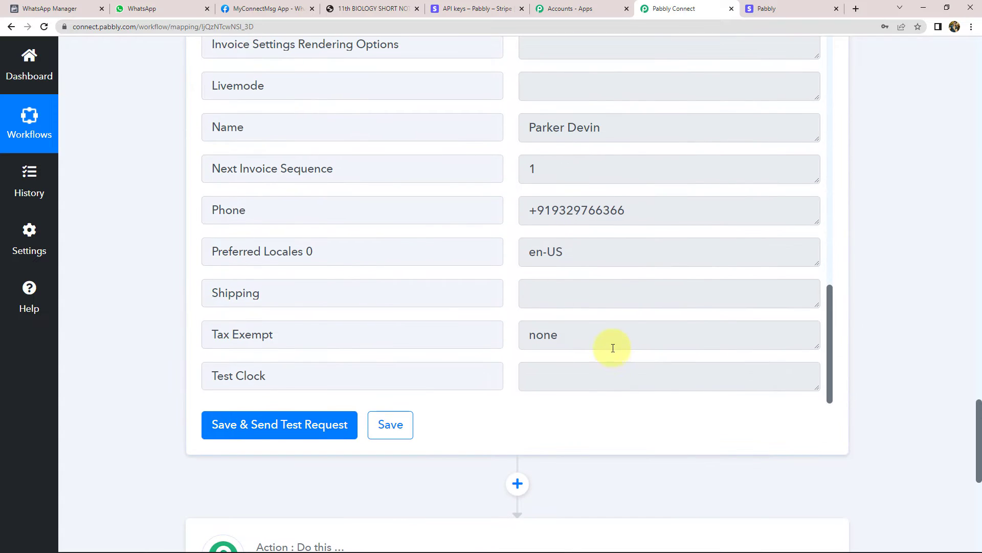
{"action": "left_click_drag", "start_coordinate": [668, 211], "coordinate": [539, 211]}
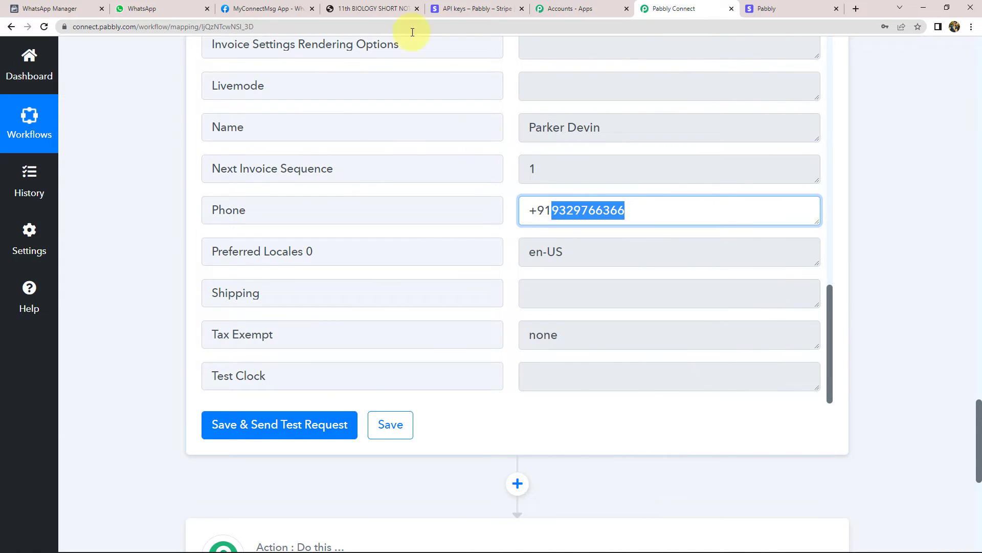
Glance at the biology short notes PDF, then come back to the test response
{"action": "left_click", "coordinate": [389, 8]}
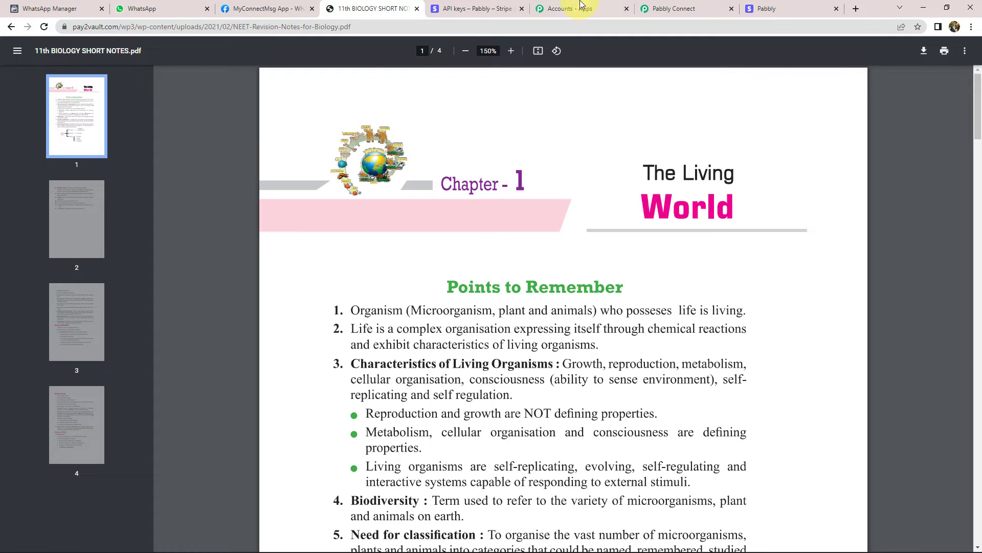
{"action": "left_click", "coordinate": [698, 9]}
{"action": "left_click", "coordinate": [171, 259]}
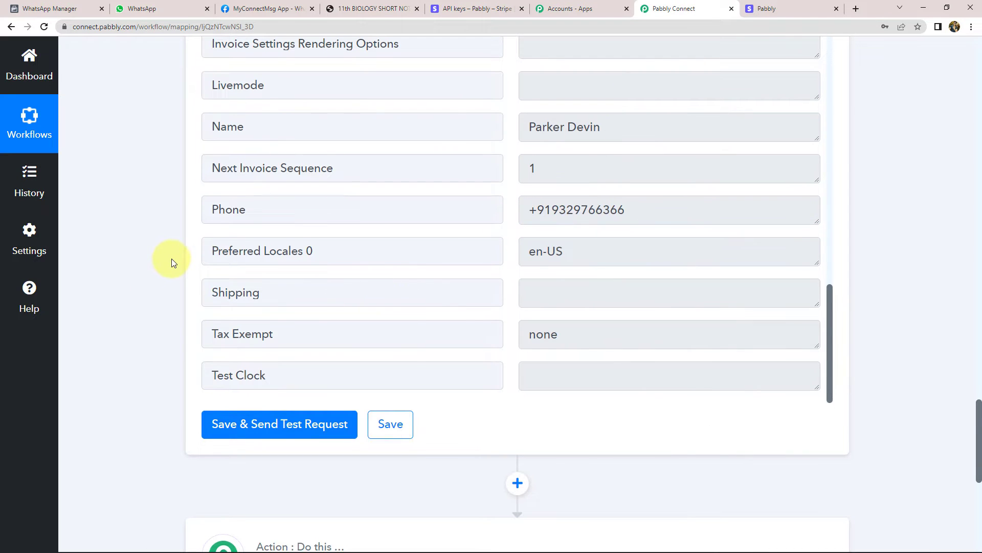
{"action": "scroll", "coordinate": [171, 259], "scroll_direction": "down", "scroll_amount": 7}
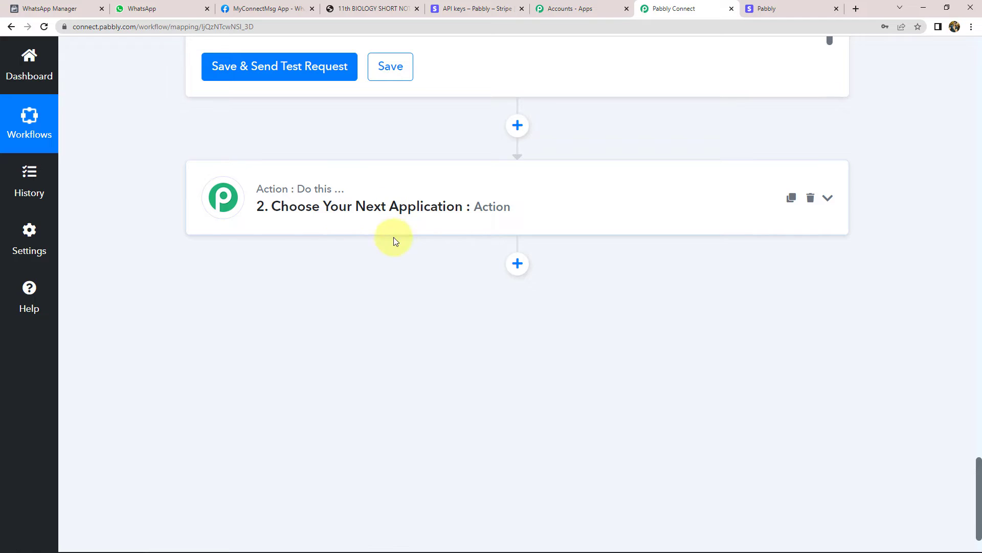
Set the next action to WhatsApp Cloud API 'Send Template Message' and start adding a new connection
{"action": "left_click", "coordinate": [417, 219]}
{"action": "type", "text": "W"}
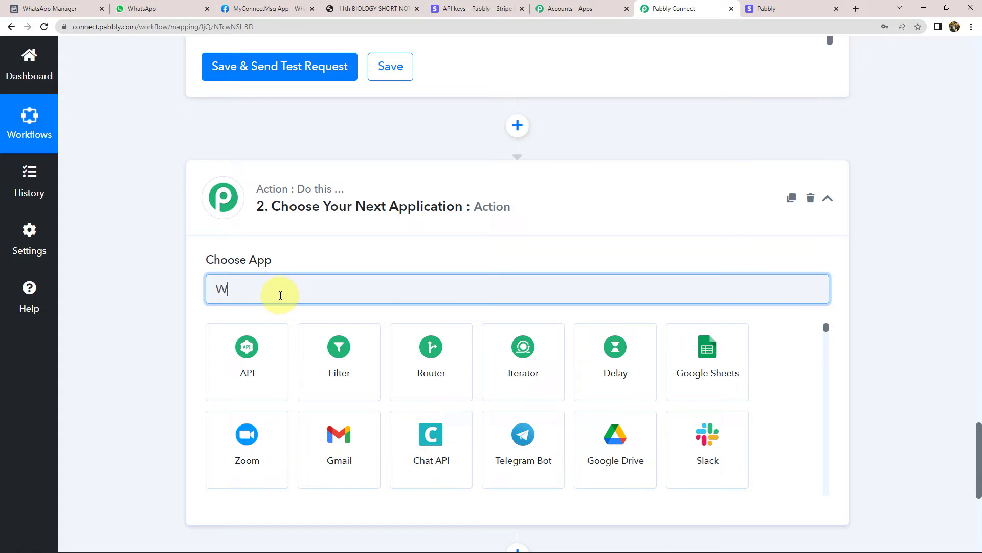
{"action": "type", "text": "hats"}
{"action": "left_click", "coordinate": [532, 383]}
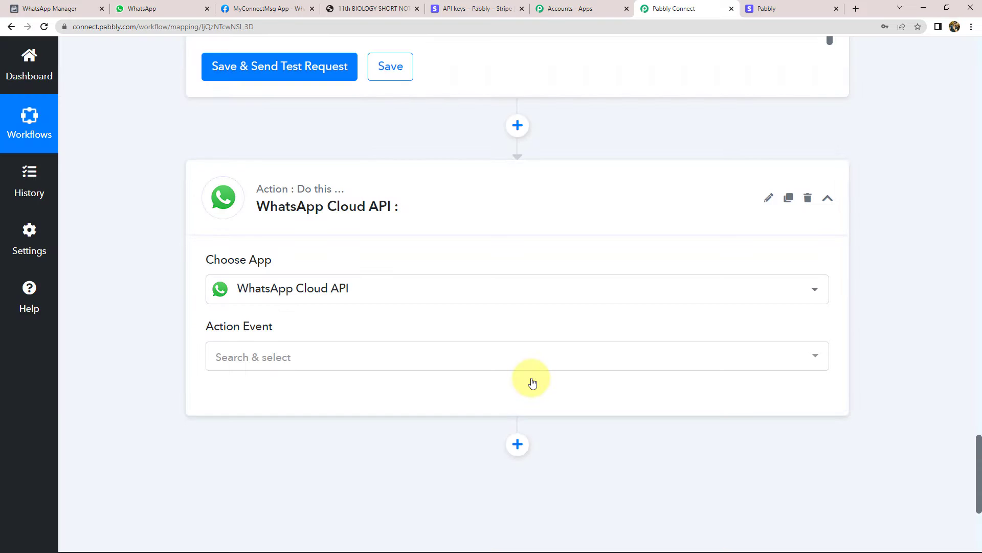
{"action": "left_click", "coordinate": [281, 365]}
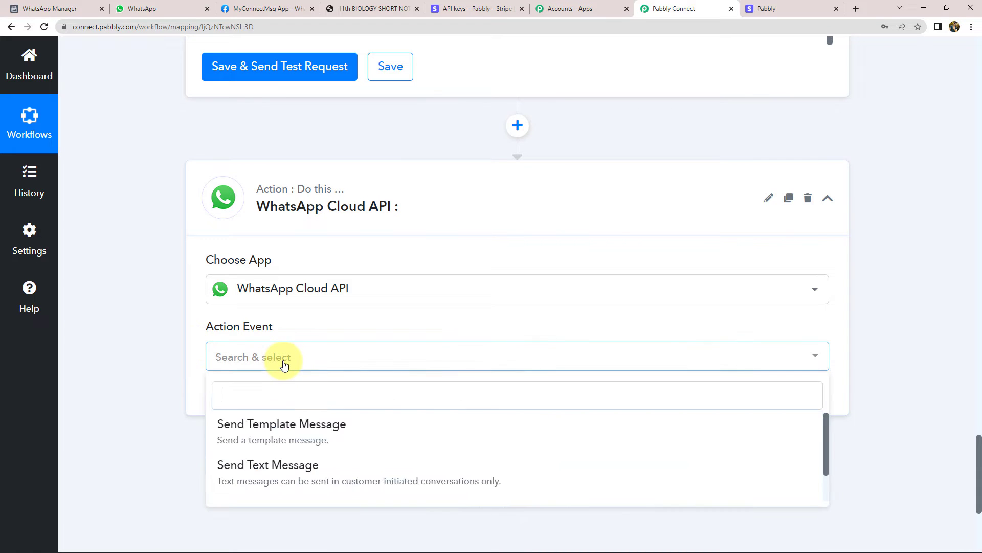
{"action": "left_click", "coordinate": [336, 436]}
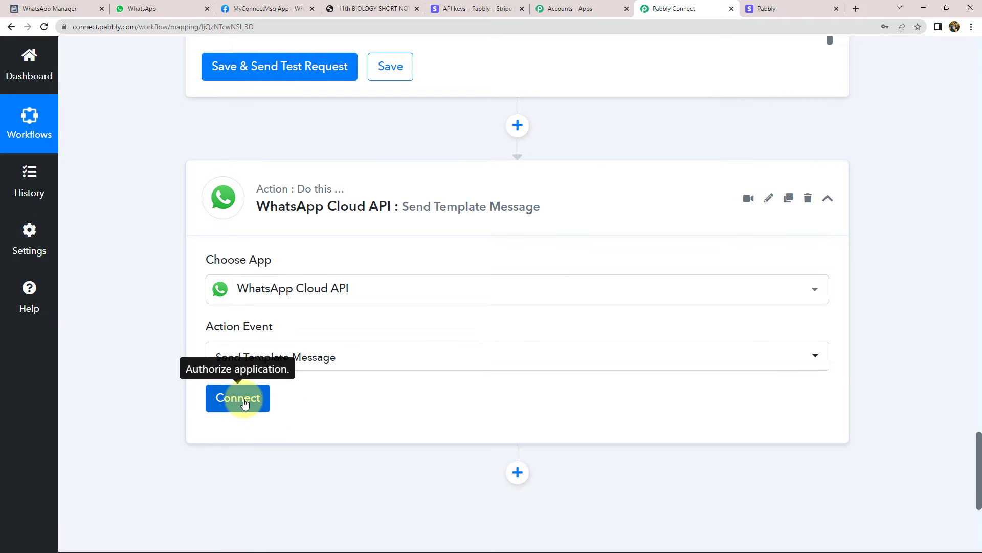
{"action": "left_click", "coordinate": [243, 402]}
{"action": "left_click", "coordinate": [487, 198]}
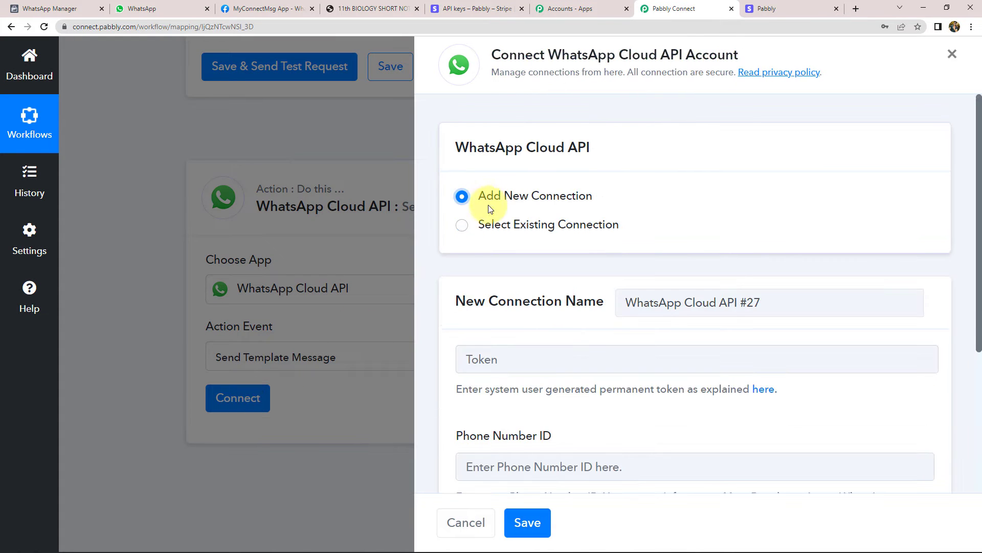
Look over the empty WhatsApp connection fields, then go to the MyConnectMsg App Getting Started page
{"action": "scroll", "coordinate": [463, 317], "scroll_direction": "down", "scroll_amount": 2}
{"action": "scroll", "coordinate": [462, 322], "scroll_direction": "down", "scroll_amount": 2}
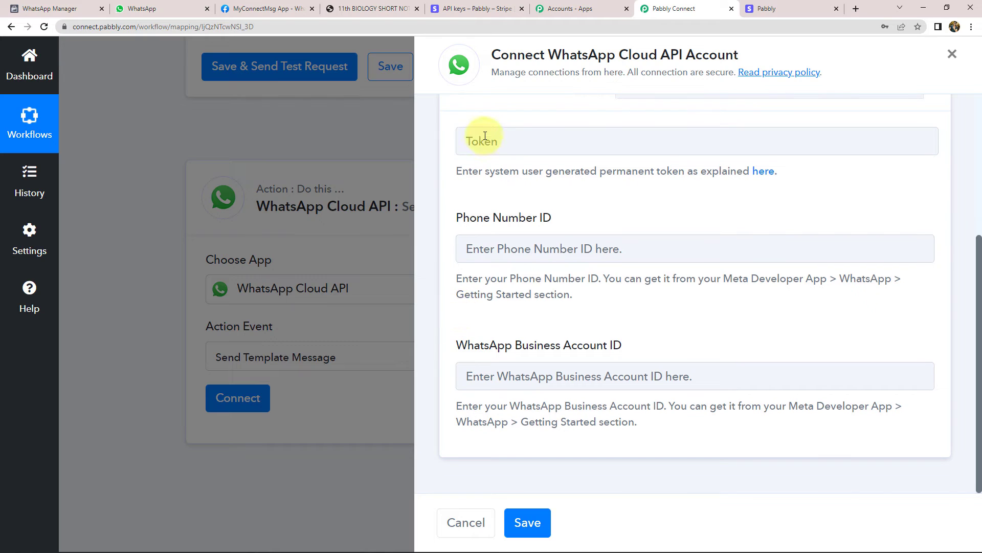
{"action": "scroll", "coordinate": [568, 185], "scroll_direction": "up", "scroll_amount": 2}
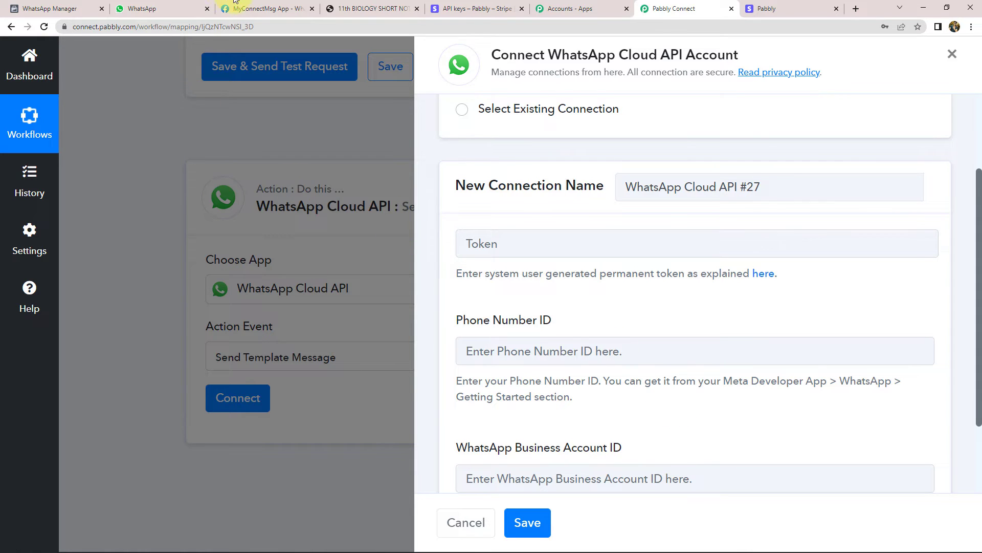
{"action": "left_click", "coordinate": [264, 8]}
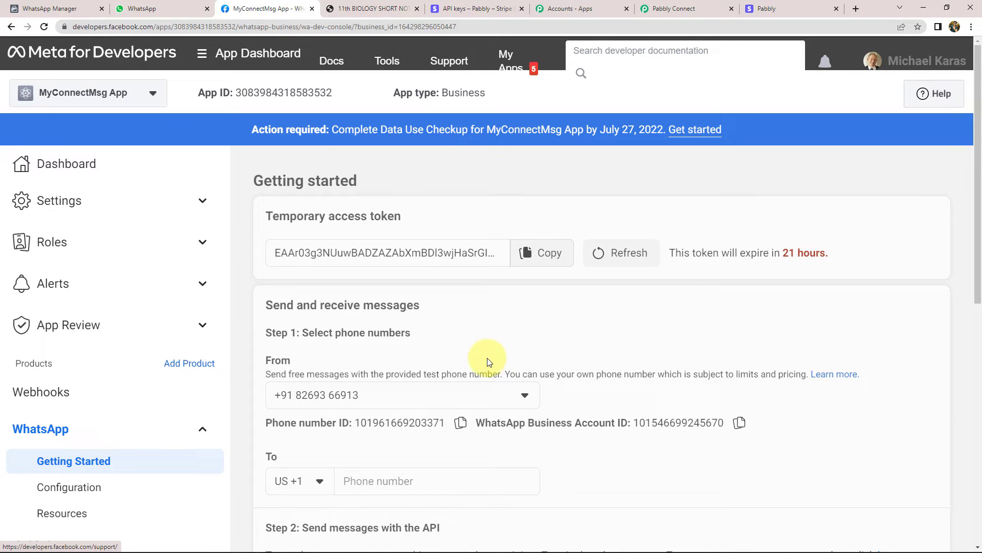
Read the temporary access token heading and its expiry note on Meta's Getting Started page
{"action": "double_click", "coordinate": [279, 224]}
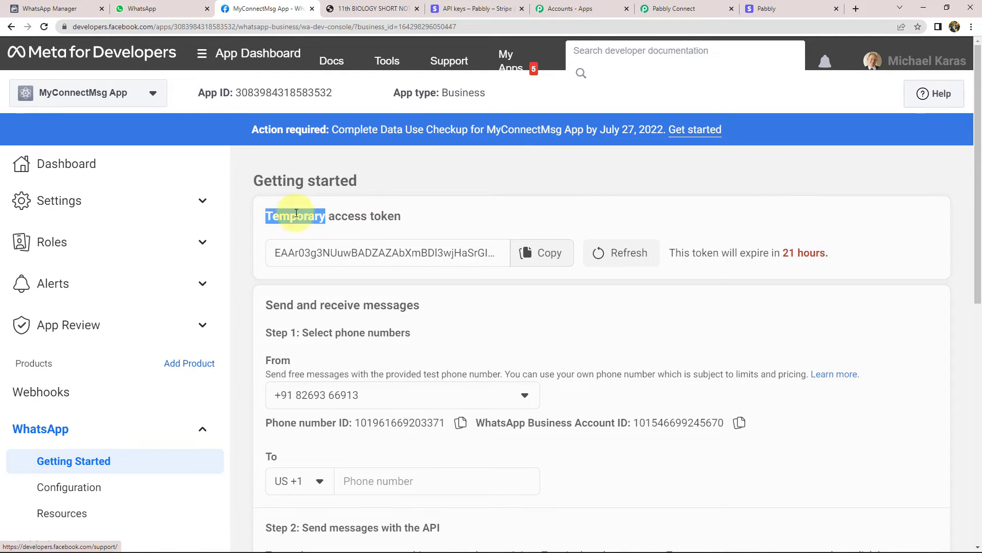
{"action": "left_click_drag", "start_coordinate": [839, 252], "coordinate": [669, 252]}
{"action": "left_click", "coordinate": [684, 222]}
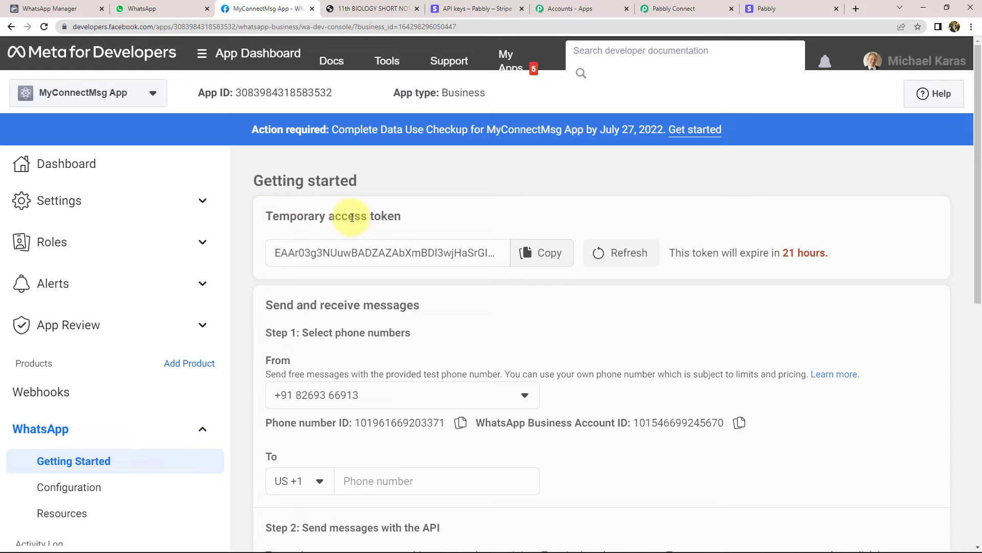
{"action": "left_click_drag", "start_coordinate": [330, 216], "coordinate": [381, 221]}
{"action": "left_click", "coordinate": [381, 220]}
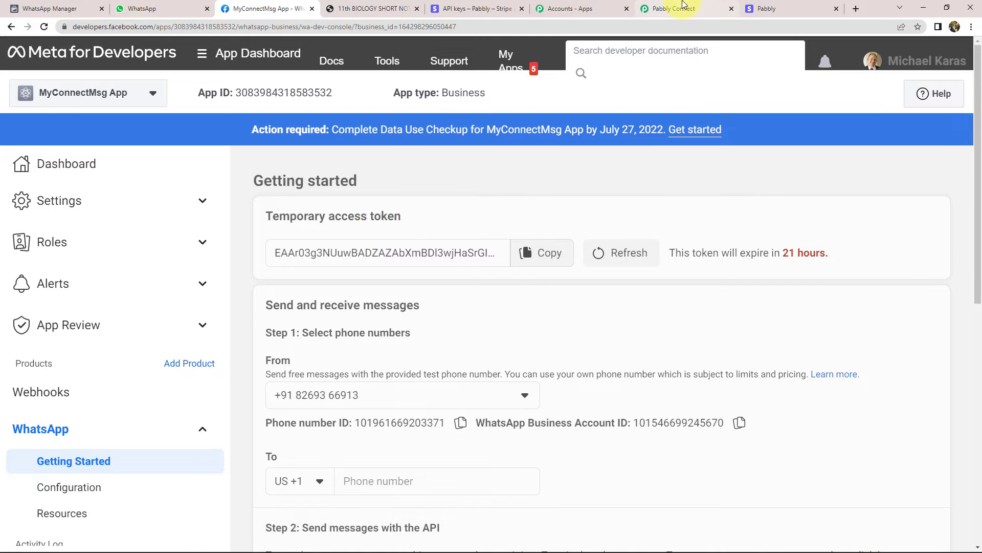
Compare Pabbly's Token, Phone Number ID and WABA ID fields with the Meta page values
{"action": "left_click", "coordinate": [652, 8]}
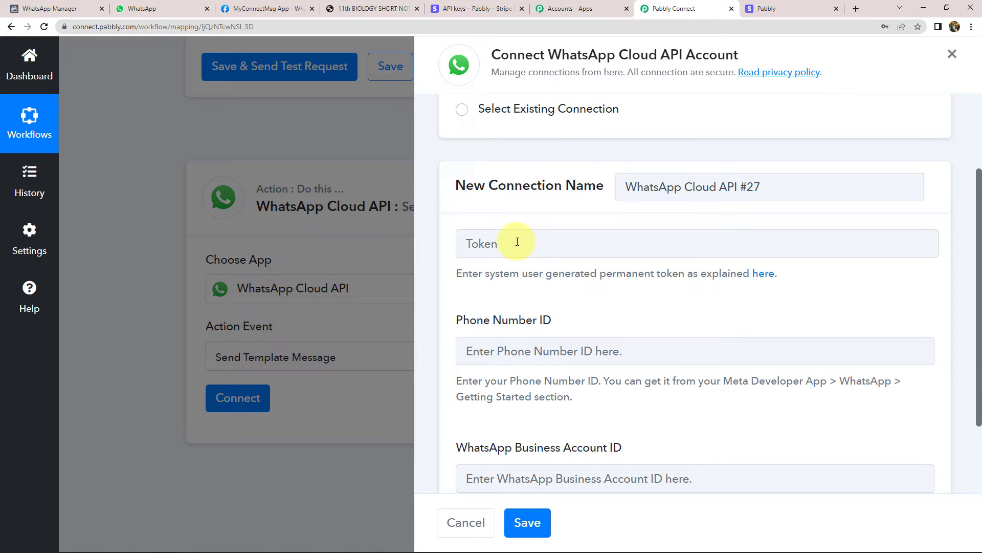
{"action": "scroll", "coordinate": [481, 285], "scroll_direction": "down", "scroll_amount": 2}
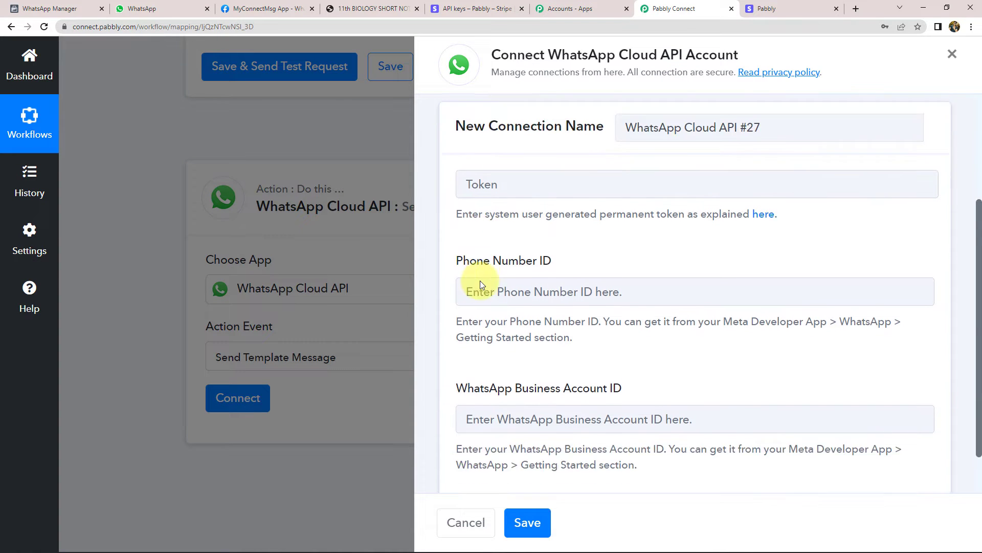
{"action": "left_click", "coordinate": [305, 14]}
{"action": "scroll", "coordinate": [342, 340], "scroll_direction": "down", "scroll_amount": 1}
{"action": "scroll", "coordinate": [343, 340], "scroll_direction": "down", "scroll_amount": 1}
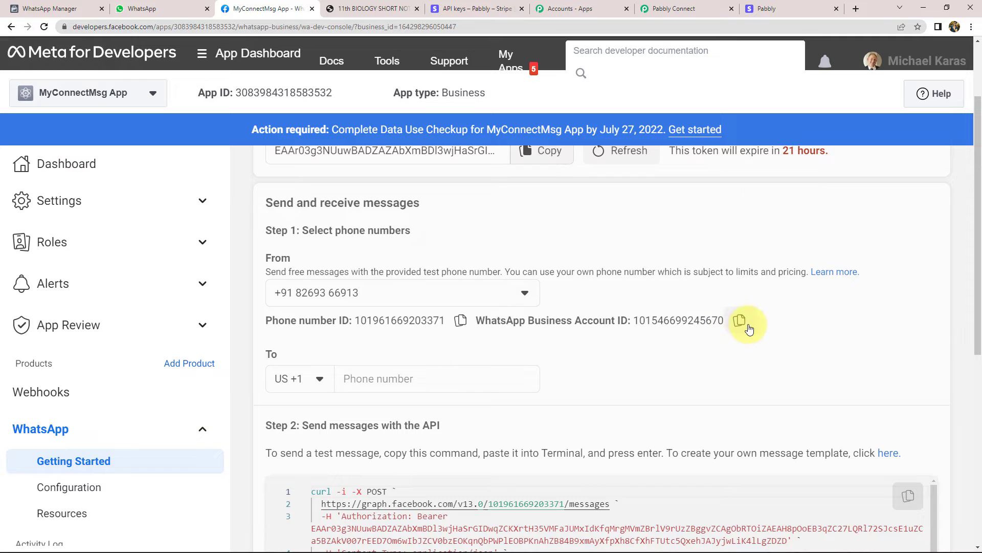
{"action": "left_click", "coordinate": [685, 9]}
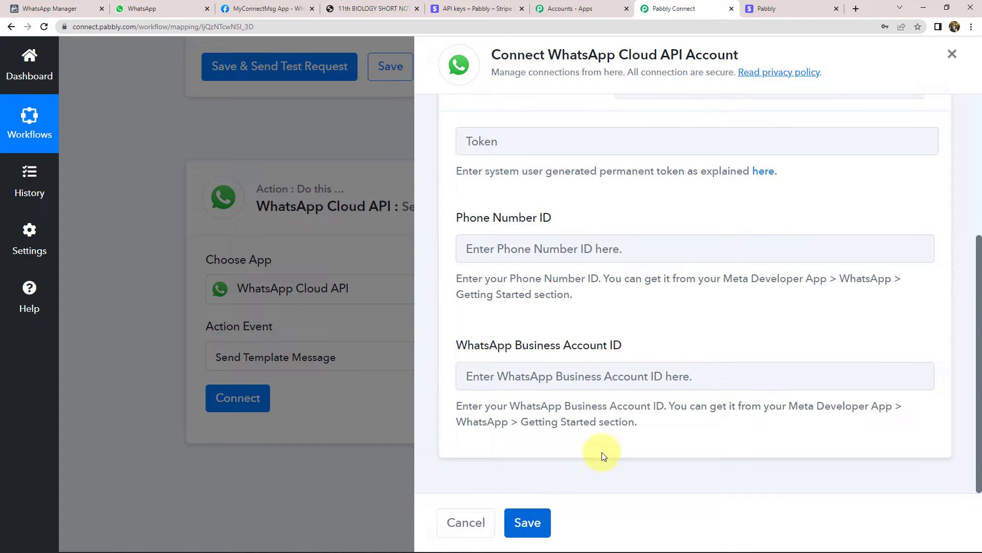
{"action": "scroll", "coordinate": [601, 447], "scroll_direction": "up", "scroll_amount": 5}
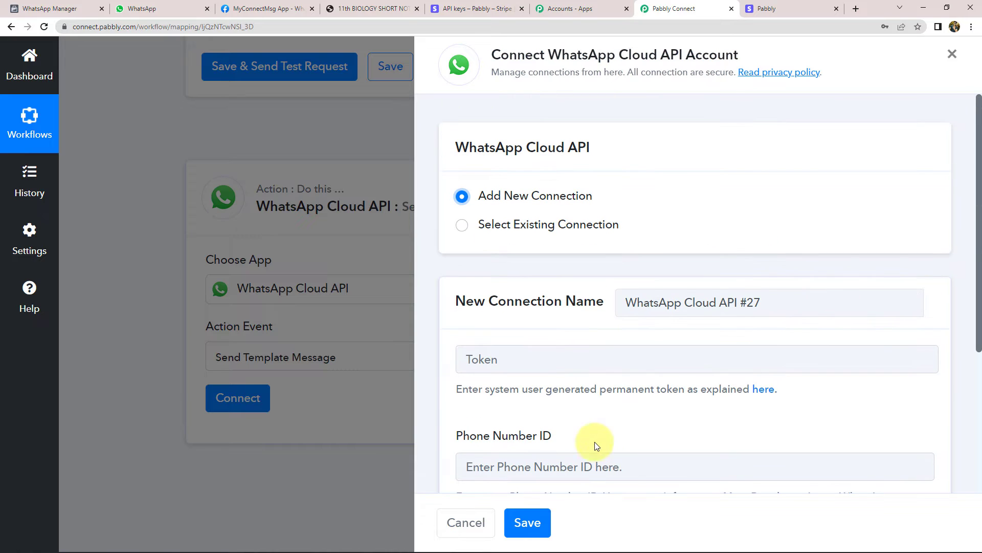
Connect the WhatsApp step using the existing 'WhatsApp Cloud API Final' connection
{"action": "left_click", "coordinate": [519, 224]}
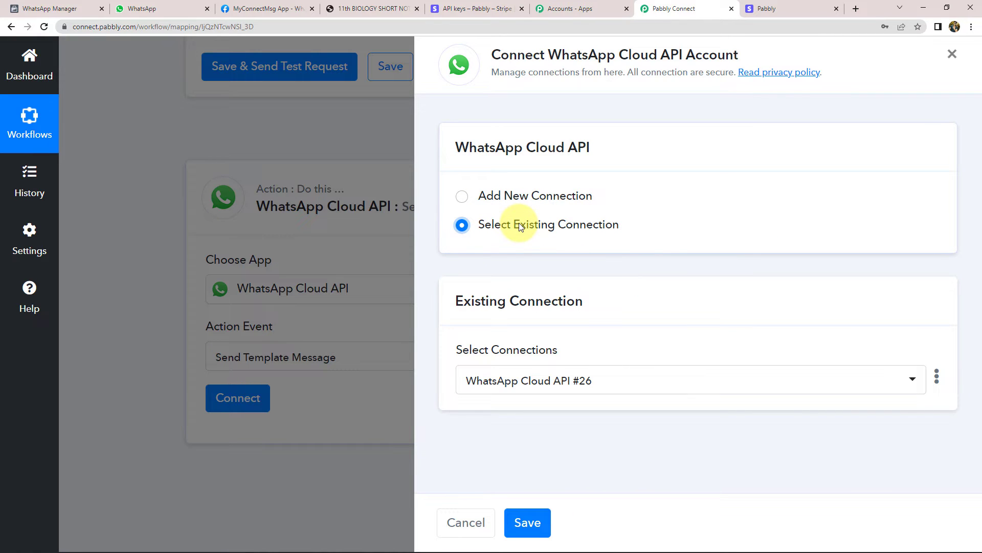
{"action": "left_click", "coordinate": [520, 381]}
{"action": "scroll", "coordinate": [520, 396], "scroll_direction": "down", "scroll_amount": 9}
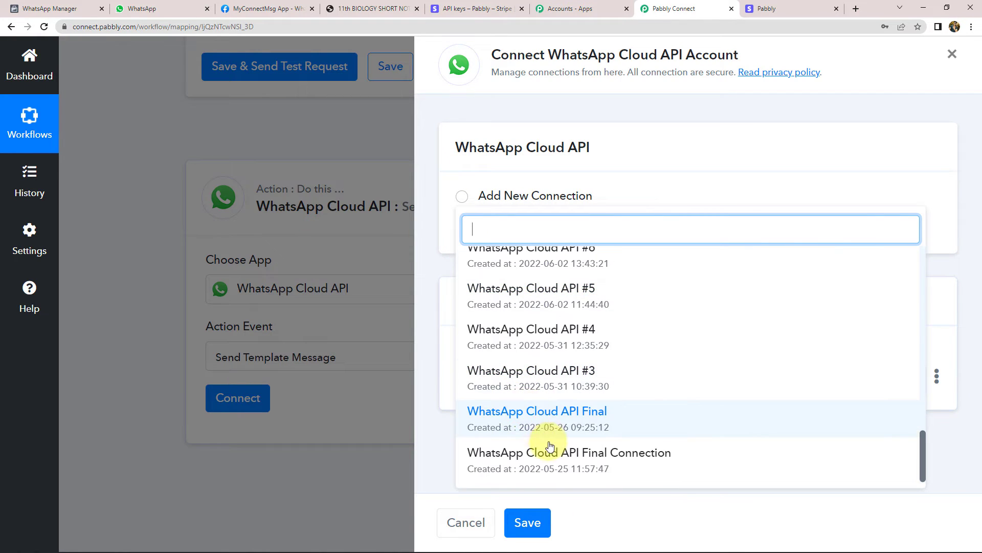
{"action": "left_click", "coordinate": [578, 414]}
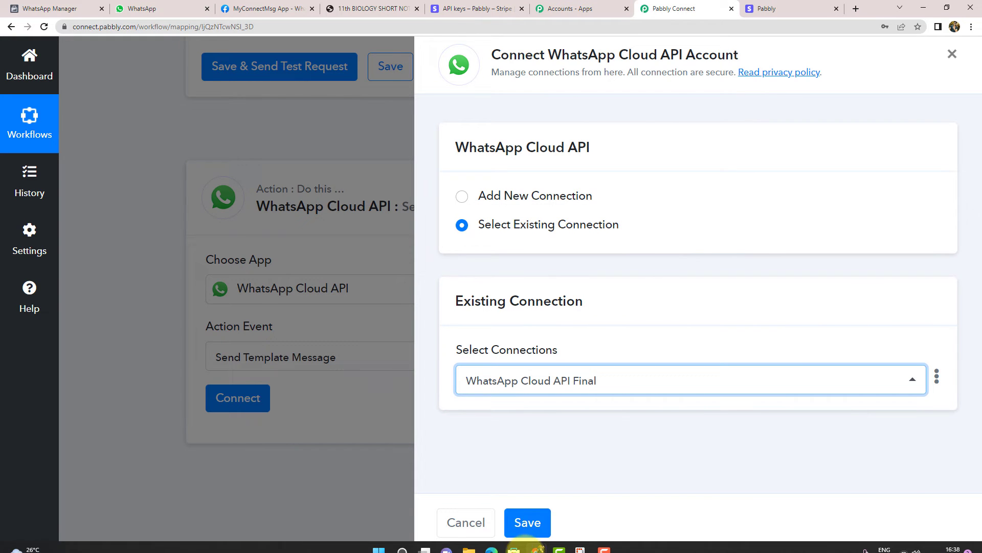
{"action": "left_click", "coordinate": [543, 521]}
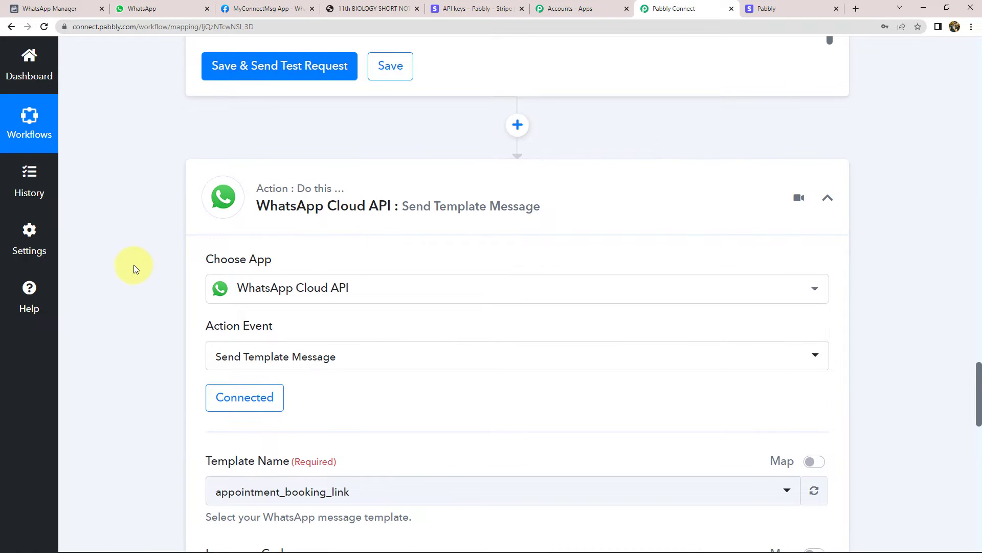
Set the Template Name to pdf_on_pay (en_US)
{"action": "scroll", "coordinate": [134, 265], "scroll_direction": "down", "scroll_amount": 6}
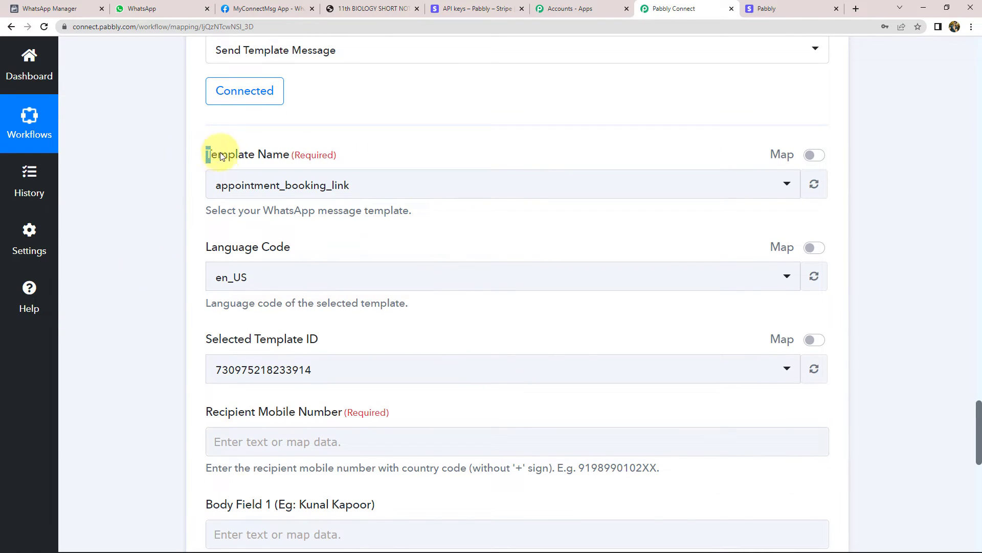
{"action": "left_click_drag", "start_coordinate": [208, 154], "coordinate": [271, 156]}
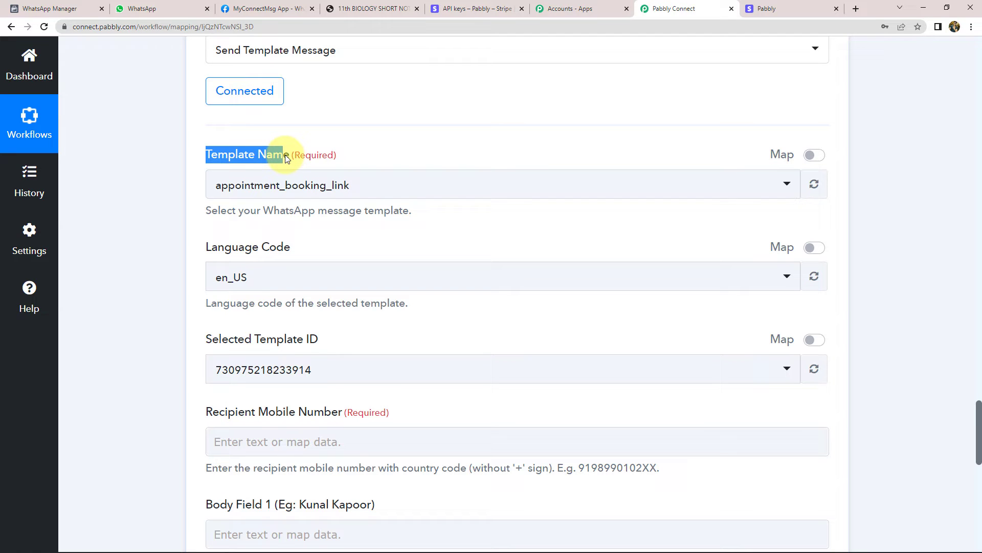
{"action": "left_click", "coordinate": [258, 191]}
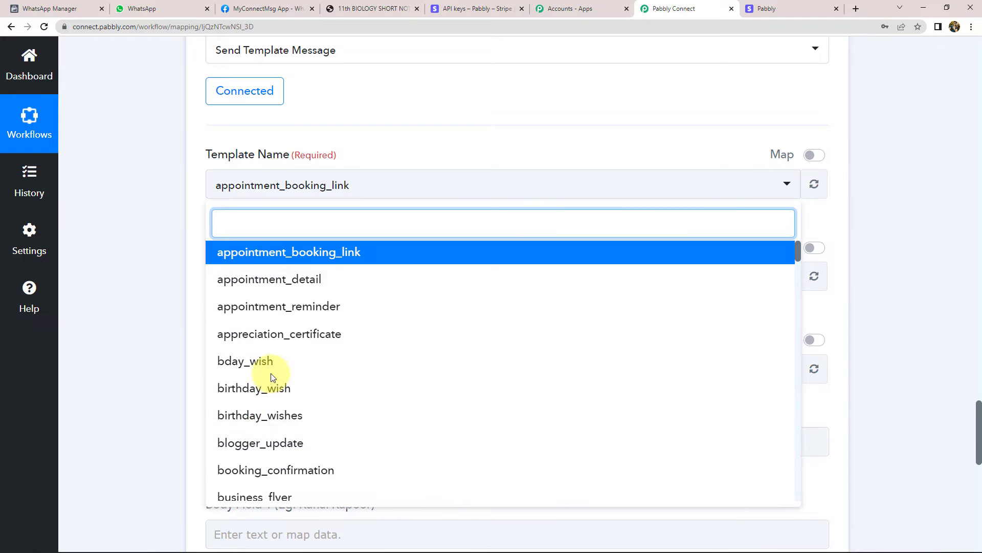
{"action": "scroll", "coordinate": [271, 389], "scroll_direction": "down", "scroll_amount": 3}
{"action": "scroll", "coordinate": [285, 410], "scroll_direction": "up", "scroll_amount": 3}
{"action": "type", "text": "pdf"}
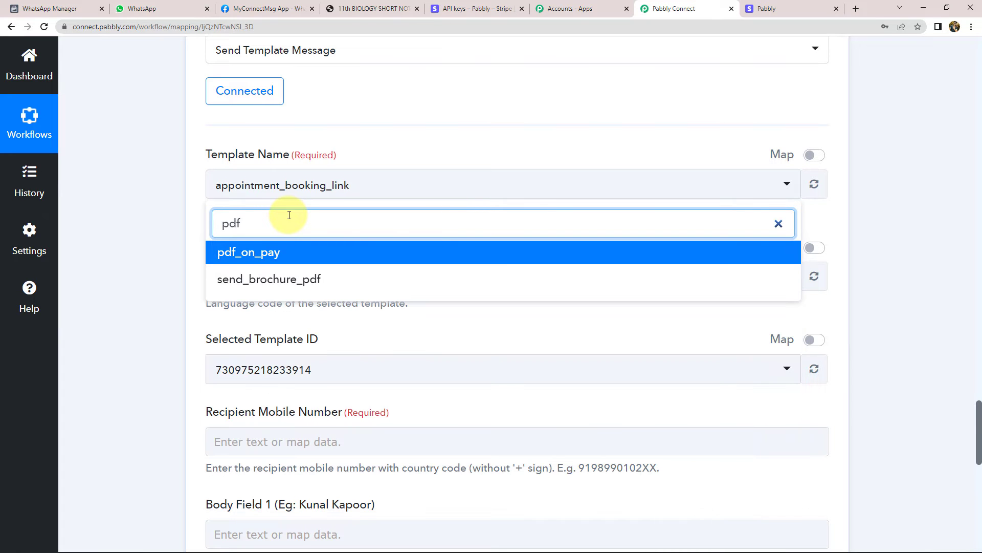
{"action": "left_click", "coordinate": [249, 252]}
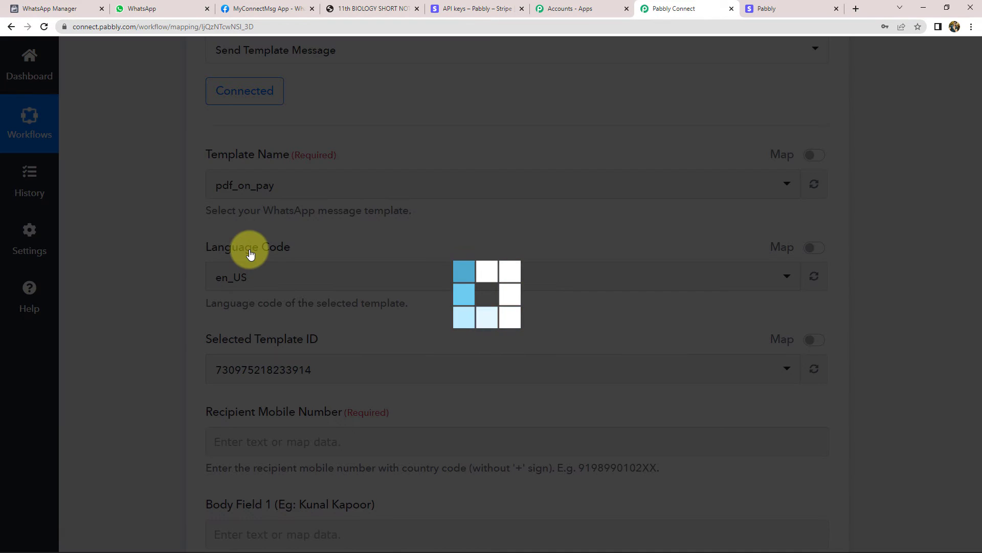
{"action": "left_click", "coordinate": [49, 9]}
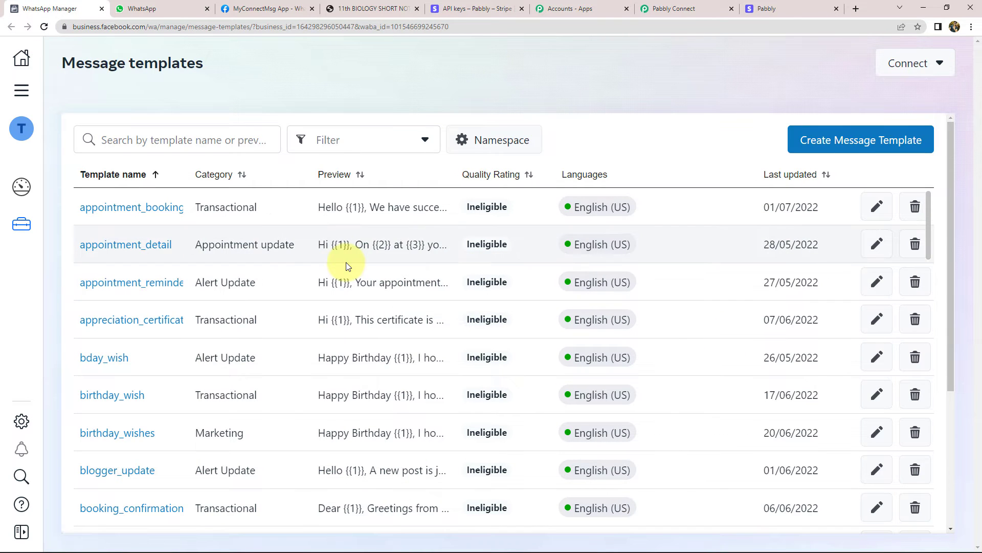
Find pdf_on_pay in WhatsApp Manager's Message templates list and open its details
{"action": "left_click", "coordinate": [248, 12]}
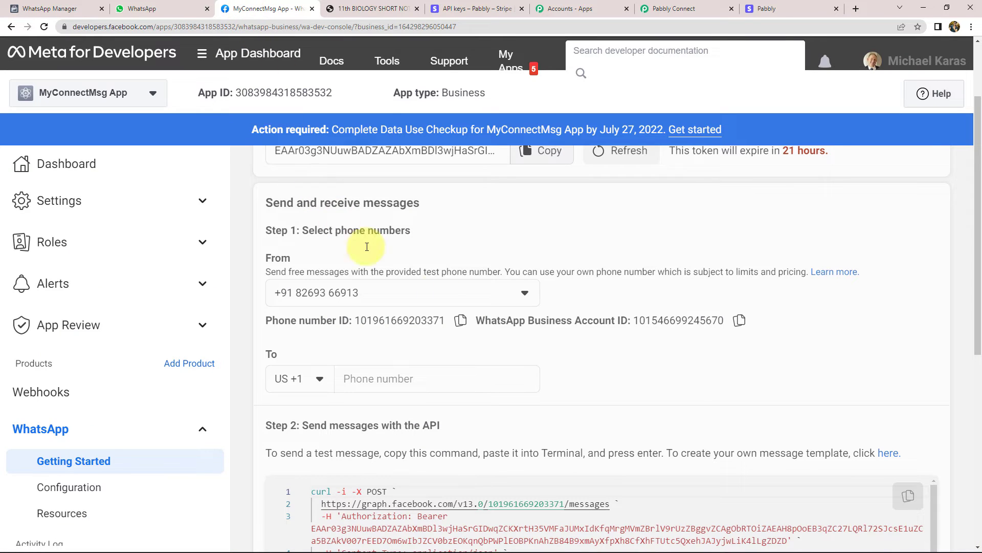
{"action": "scroll", "coordinate": [332, 328], "scroll_direction": "down", "scroll_amount": 5}
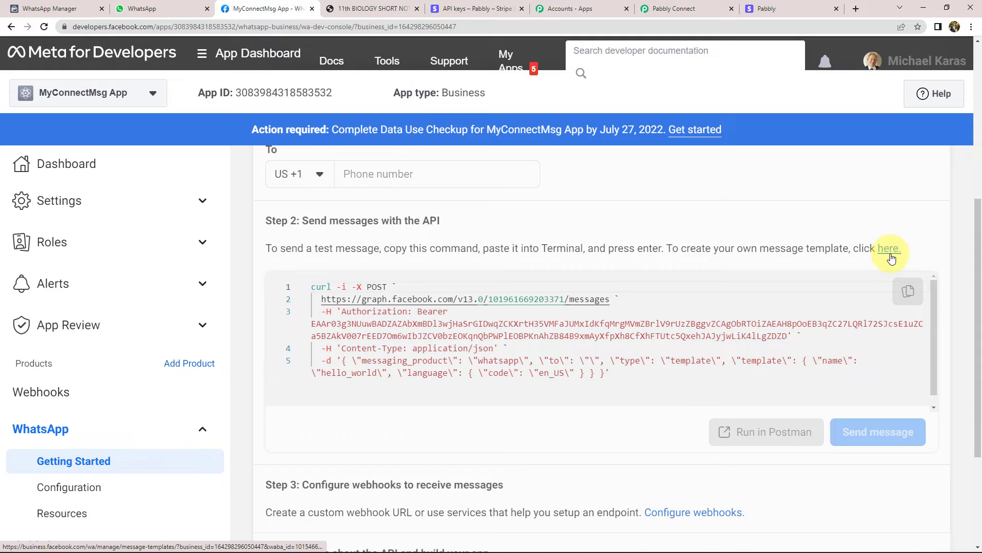
{"action": "left_click", "coordinate": [50, 9]}
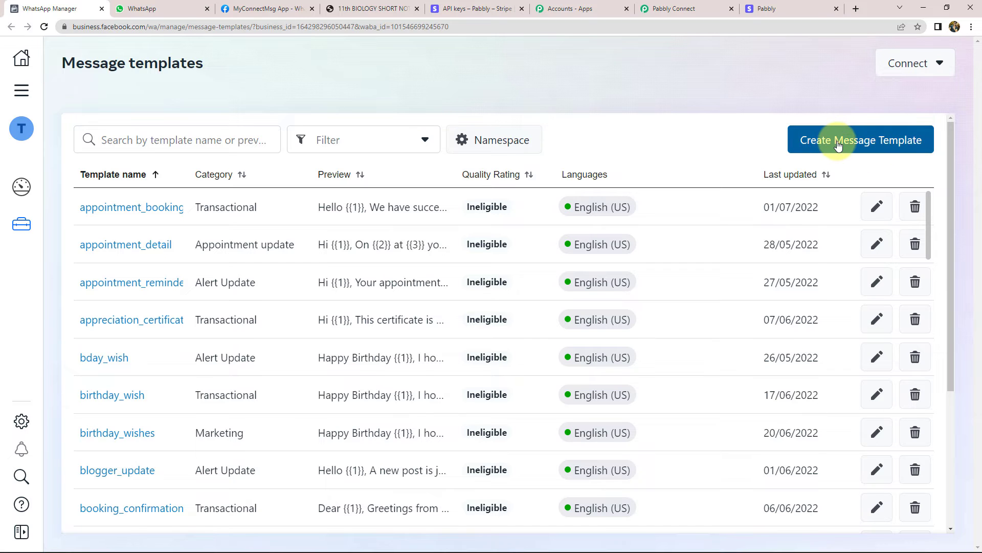
{"action": "scroll", "coordinate": [136, 283], "scroll_direction": "down", "scroll_amount": 20}
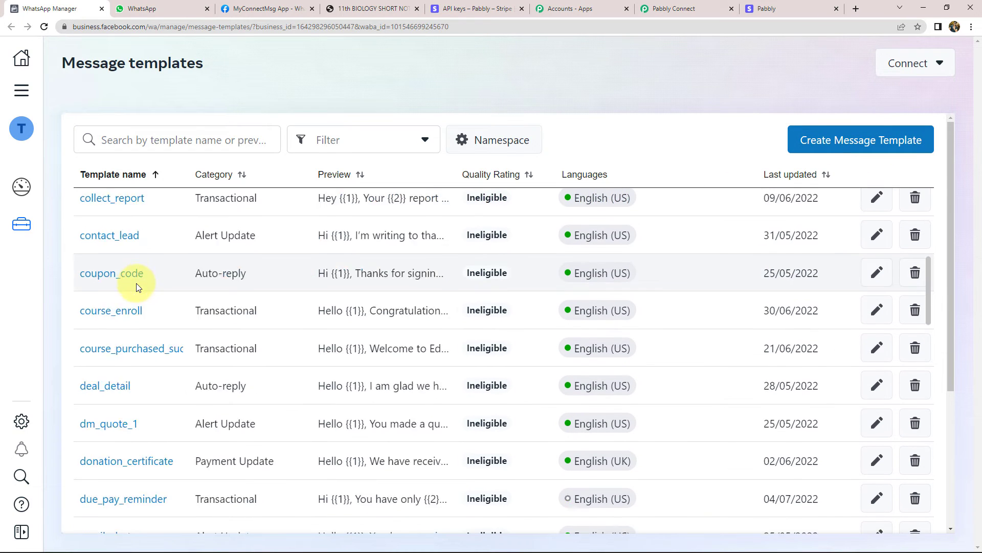
{"action": "scroll", "coordinate": [136, 284], "scroll_direction": "down", "scroll_amount": 7}
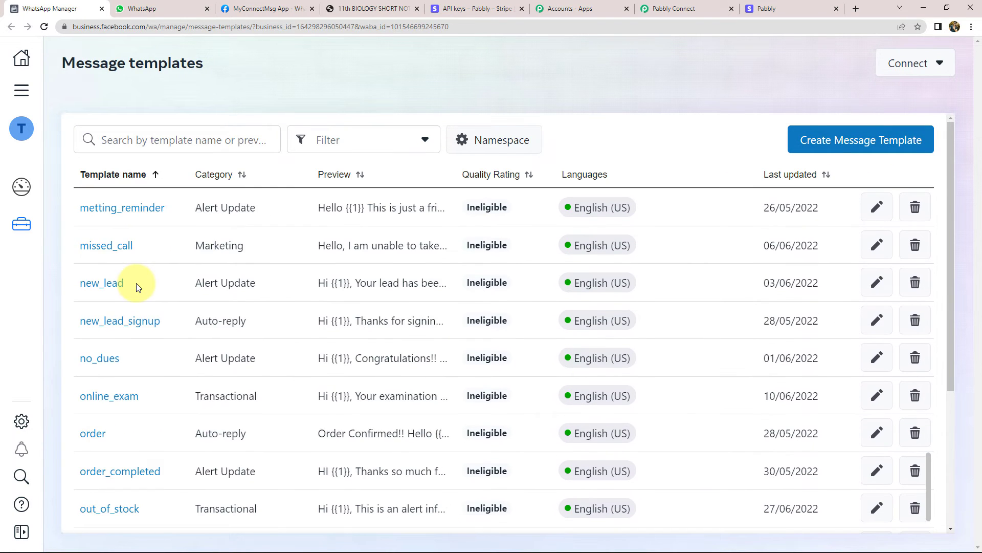
{"action": "scroll", "coordinate": [136, 285], "scroll_direction": "up", "scroll_amount": 13}
{"action": "scroll", "coordinate": [137, 287], "scroll_direction": "up", "scroll_amount": 15}
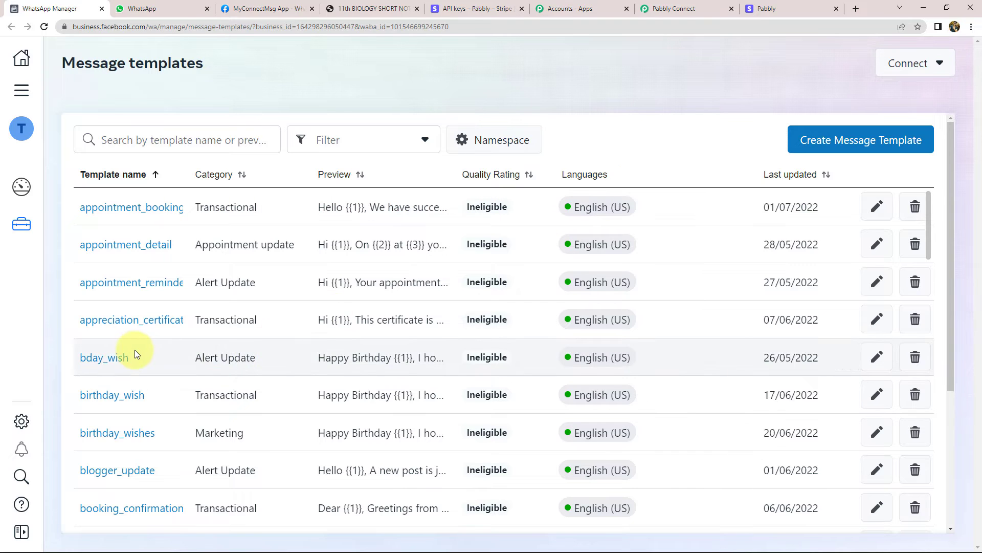
{"action": "scroll", "coordinate": [140, 335], "scroll_direction": "down", "scroll_amount": 15}
{"action": "scroll", "coordinate": [140, 333], "scroll_direction": "down", "scroll_amount": 15}
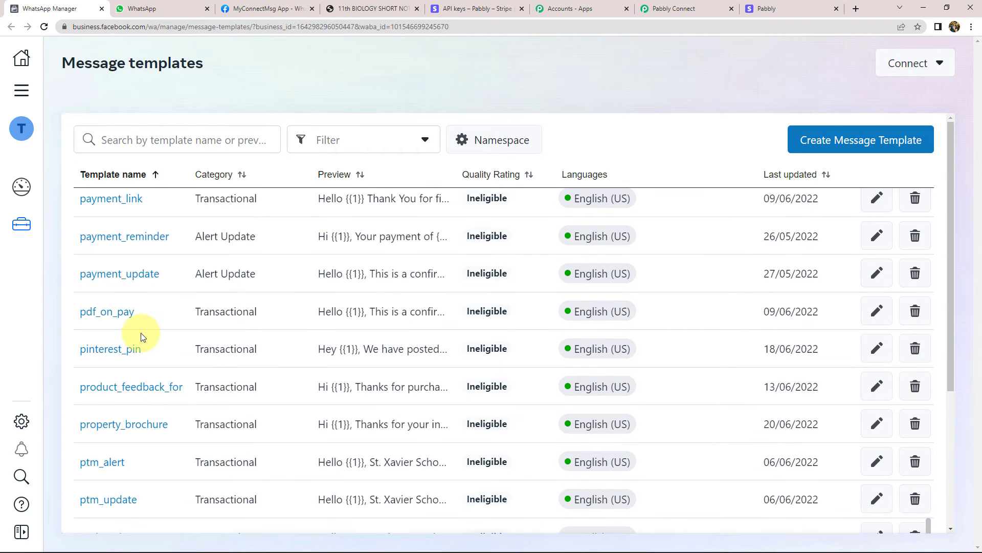
{"action": "left_click", "coordinate": [109, 318]}
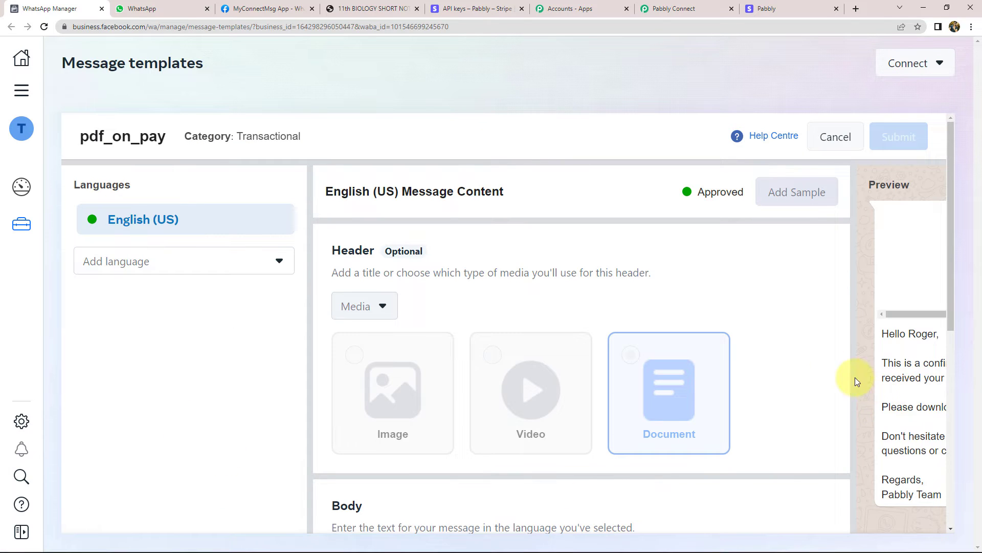
Enlarge the pdf_on_pay Body box to read the full message text
{"action": "scroll", "coordinate": [817, 361], "scroll_direction": "down", "scroll_amount": 6}
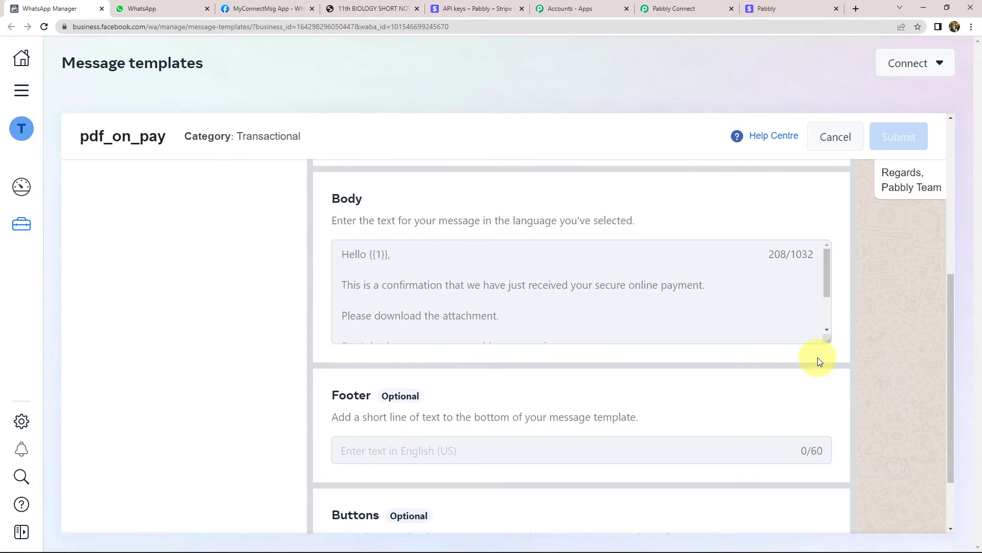
{"action": "left_click_drag", "start_coordinate": [826, 339], "coordinate": [822, 403]}
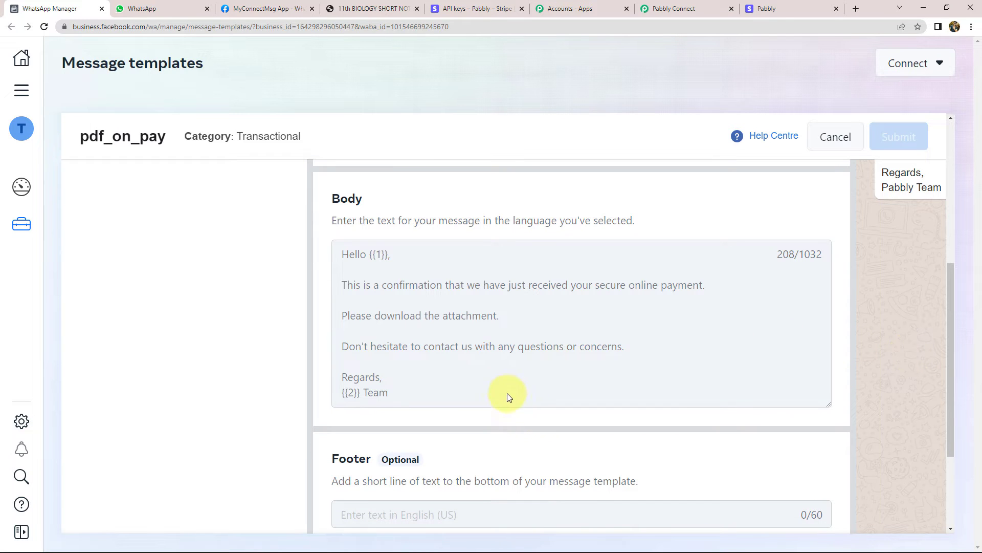
{"action": "scroll", "coordinate": [534, 414], "scroll_direction": "up", "scroll_amount": 5}
{"action": "scroll", "coordinate": [535, 412], "scroll_direction": "up", "scroll_amount": 1}
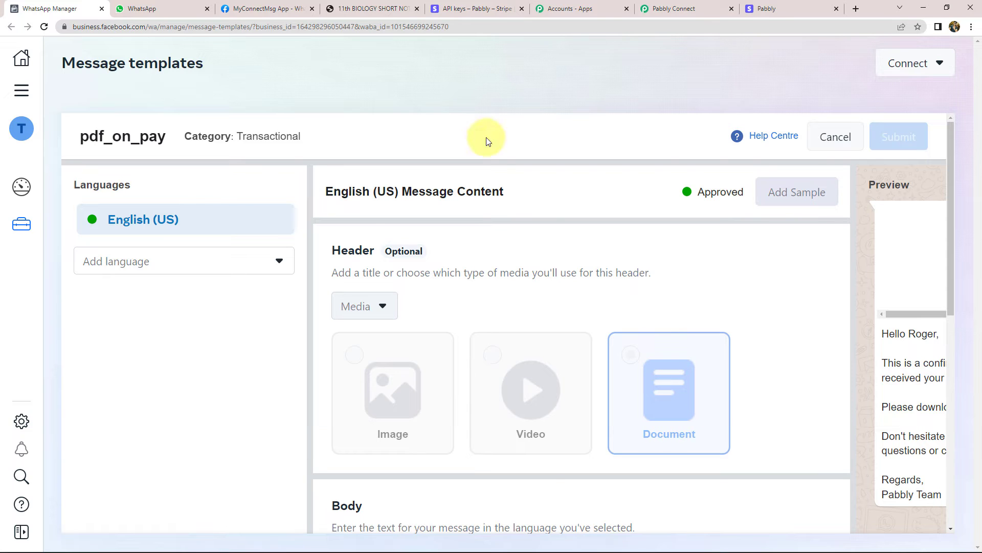
{"action": "left_click", "coordinate": [358, 8]}
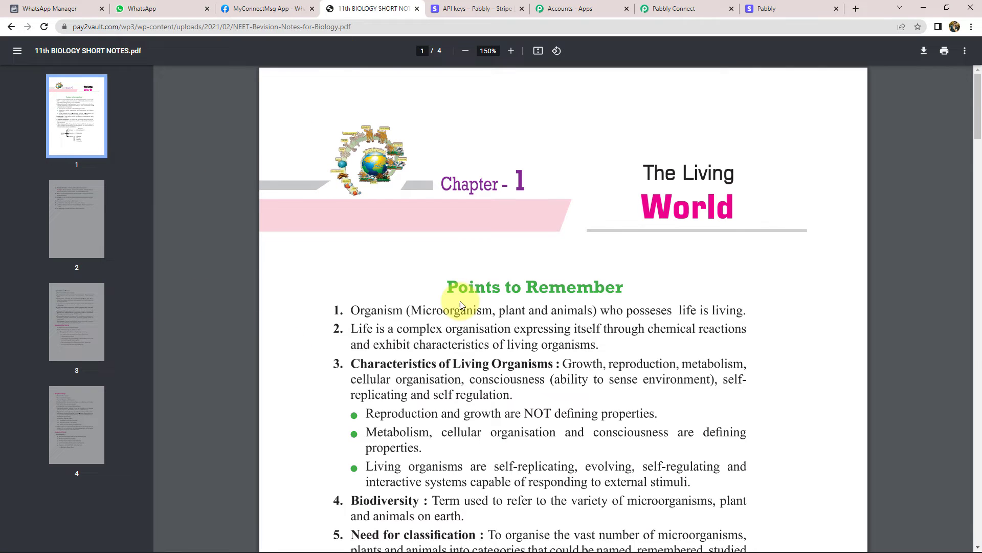
{"action": "left_click", "coordinate": [691, 8]}
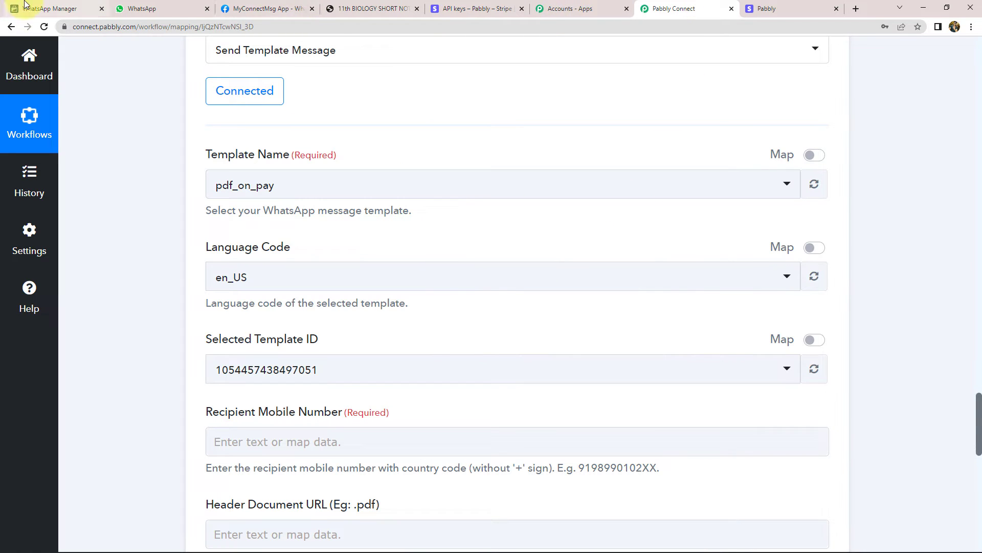
{"action": "left_click", "coordinate": [51, 8]}
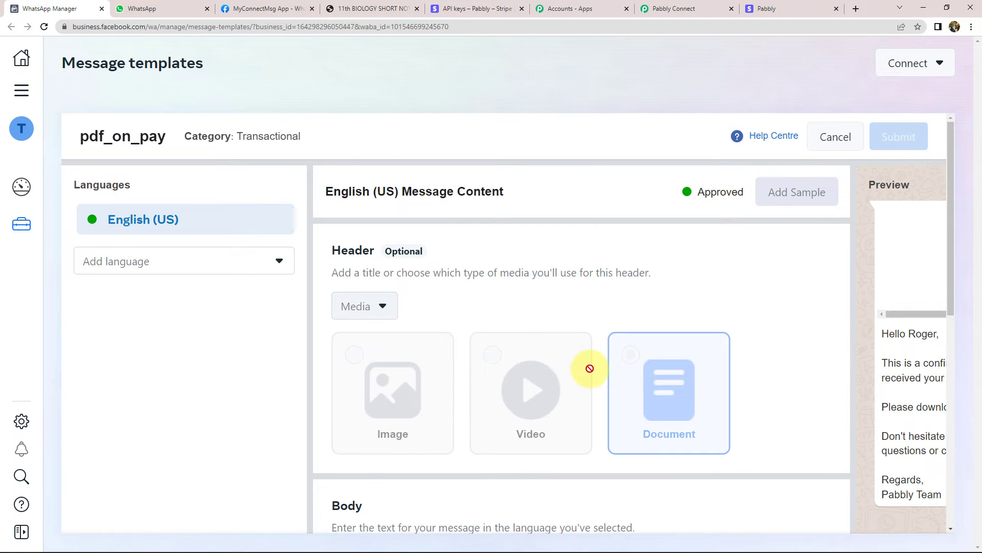
{"action": "scroll", "coordinate": [589, 366], "scroll_direction": "down", "scroll_amount": 6}
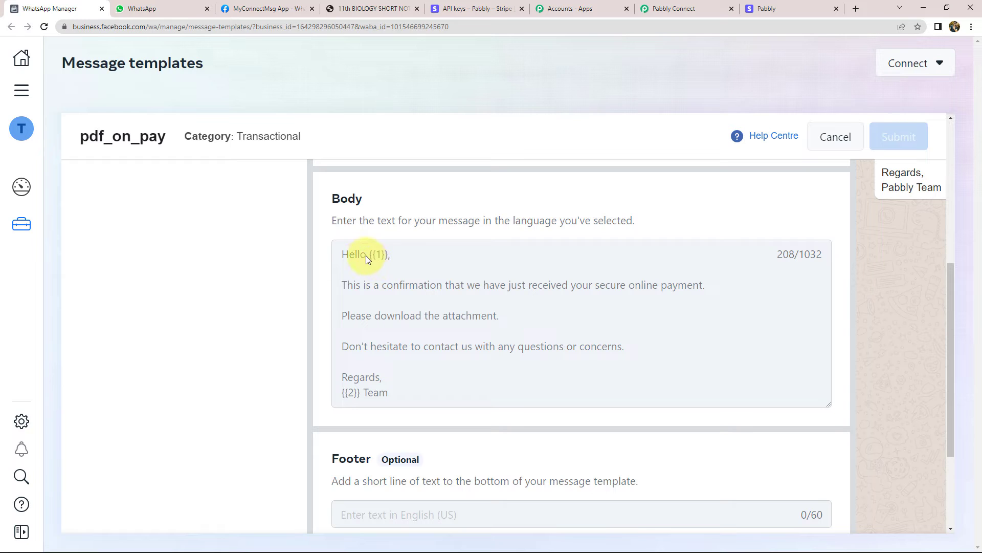
Examine the sample customer name and wording in the template's Preview pane
{"action": "left_click", "coordinate": [702, 452]}
{"action": "scroll", "coordinate": [714, 518], "scroll_direction": "down", "scroll_amount": 2}
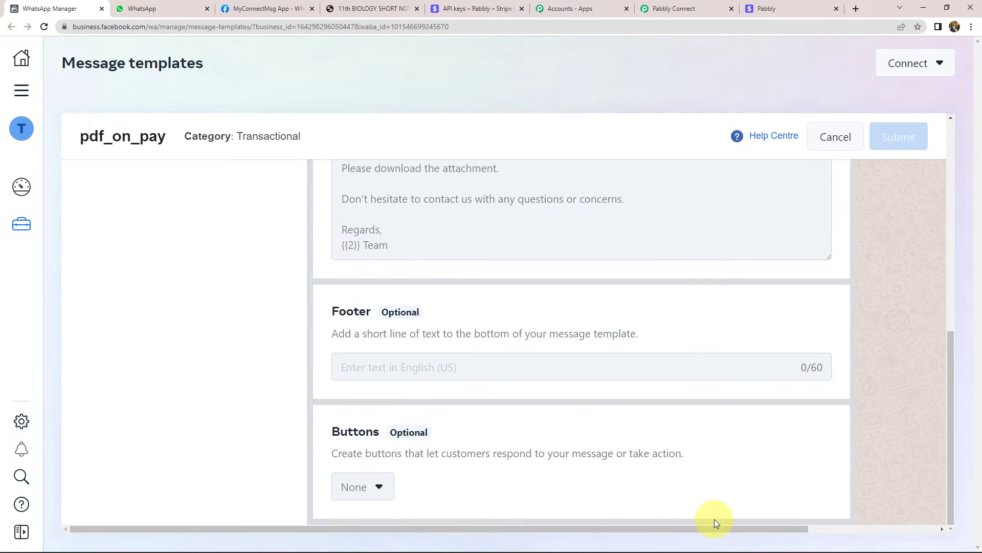
{"action": "left_click_drag", "start_coordinate": [720, 530], "coordinate": [920, 493]}
{"action": "scroll", "coordinate": [867, 427], "scroll_direction": "up", "scroll_amount": 8}
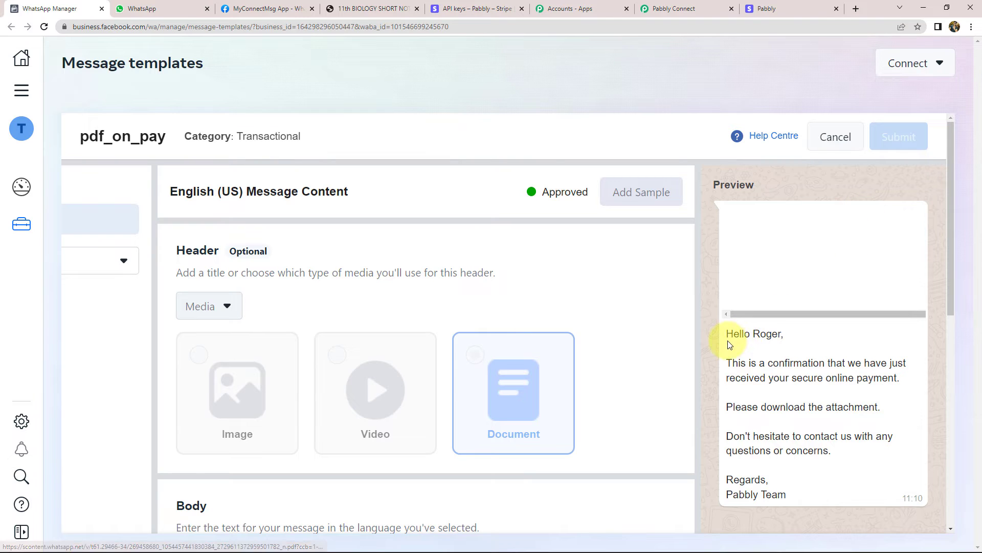
{"action": "double_click", "coordinate": [763, 334]}
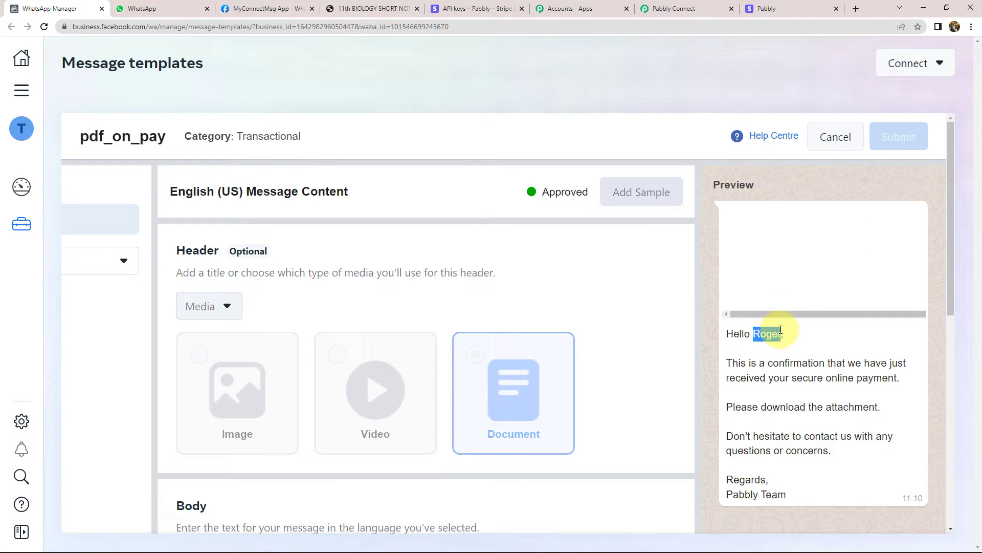
{"action": "left_click", "coordinate": [763, 334]}
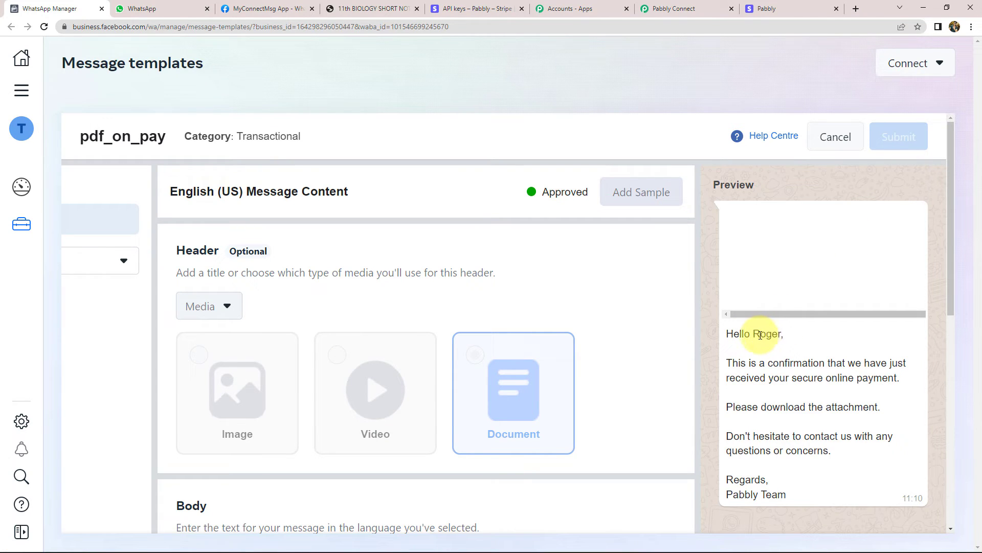
{"action": "left_click_drag", "start_coordinate": [754, 334], "coordinate": [784, 333]}
{"action": "left_click", "coordinate": [766, 333]}
{"action": "double_click", "coordinate": [765, 333]}
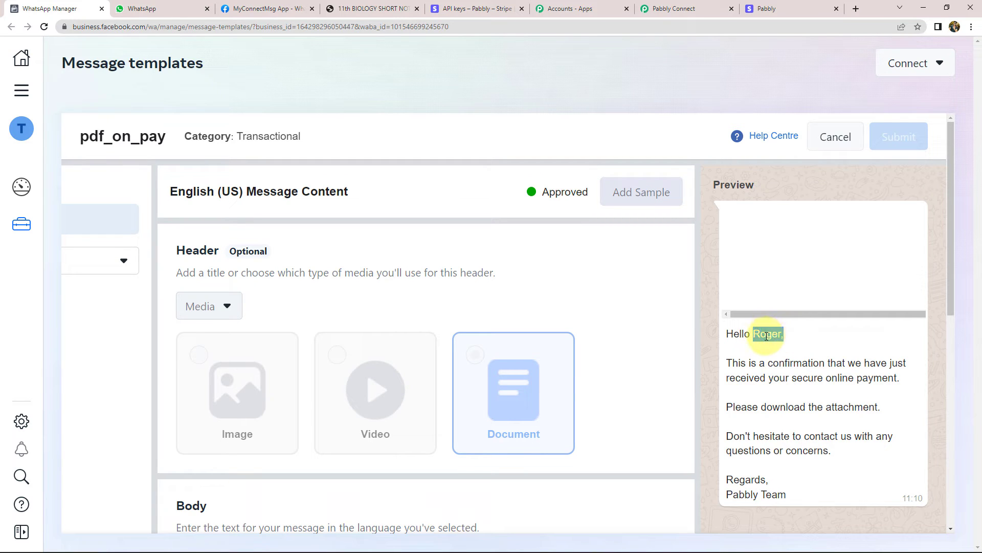
{"action": "left_click", "coordinate": [763, 336]}
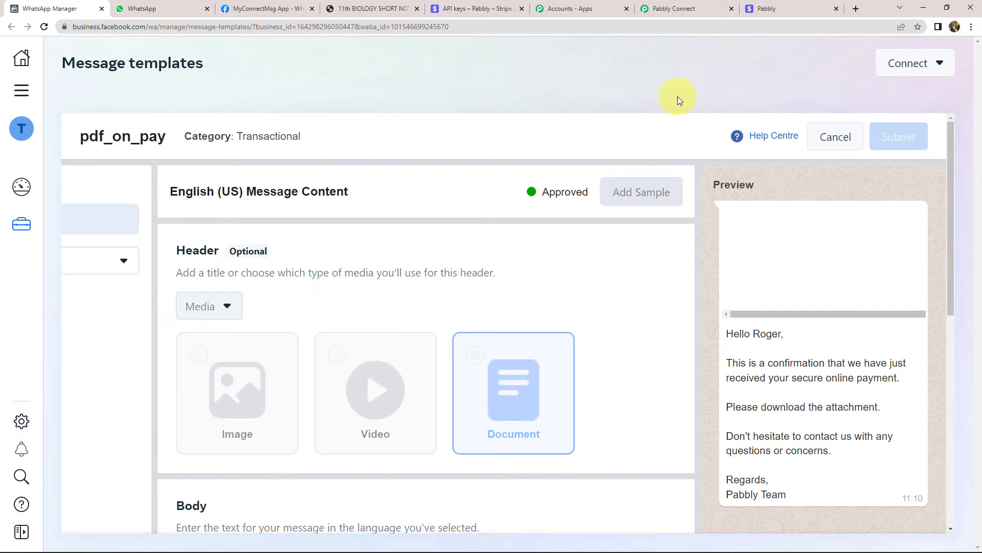
{"action": "left_click", "coordinate": [675, 8]}
From Recipient Mobile Number's Insert Data list, inspect the retrieved Stripe customer's fields, mapping nothing
{"action": "scroll", "coordinate": [153, 247], "scroll_direction": "down", "scroll_amount": 2}
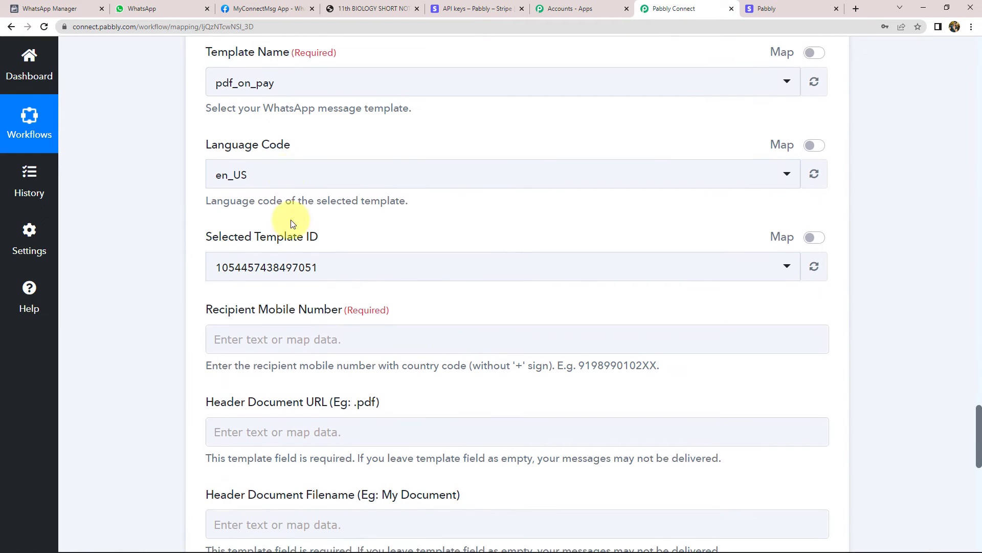
{"action": "scroll", "coordinate": [127, 255], "scroll_direction": "down", "scroll_amount": 2}
{"action": "scroll", "coordinate": [142, 251], "scroll_direction": "down", "scroll_amount": 1}
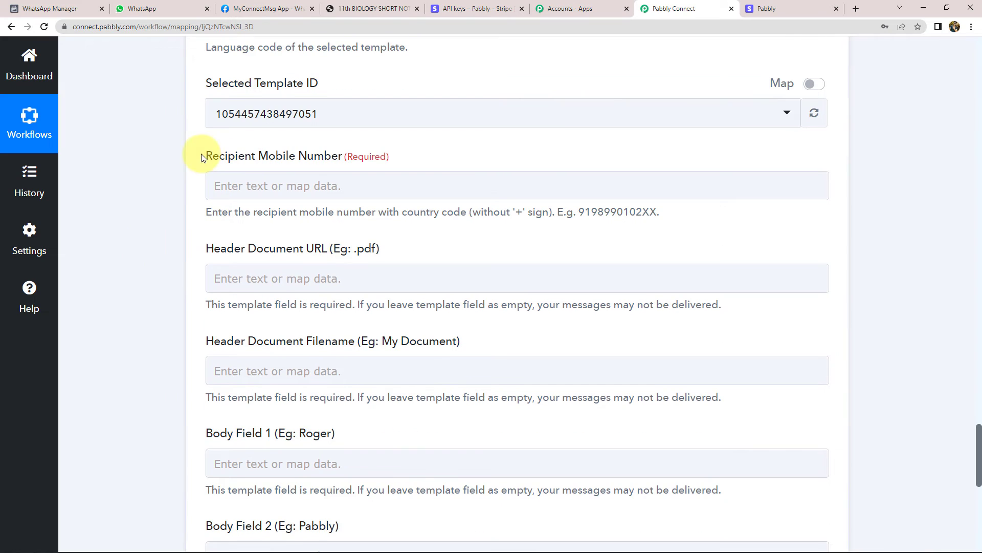
{"action": "left_click", "coordinate": [432, 177]}
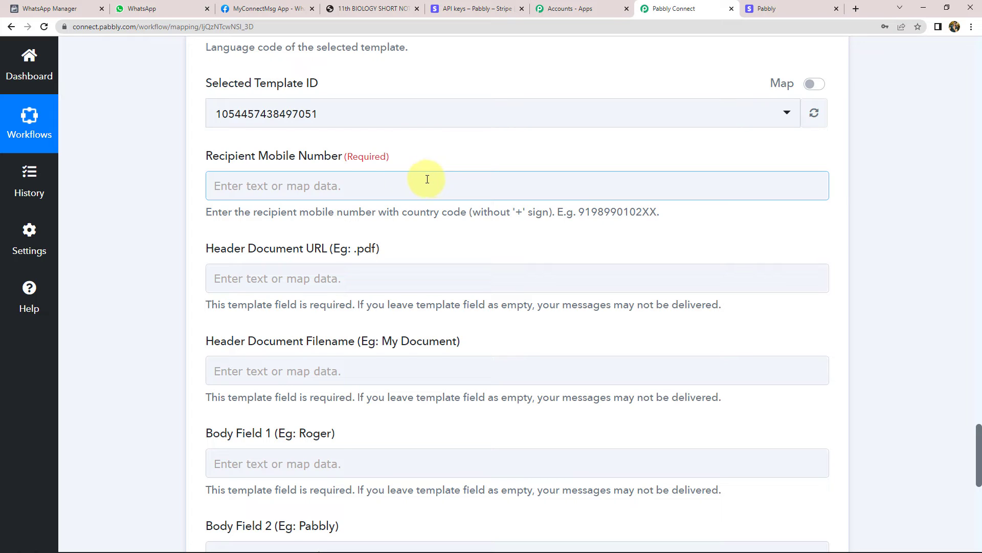
{"action": "left_click", "coordinate": [273, 174]}
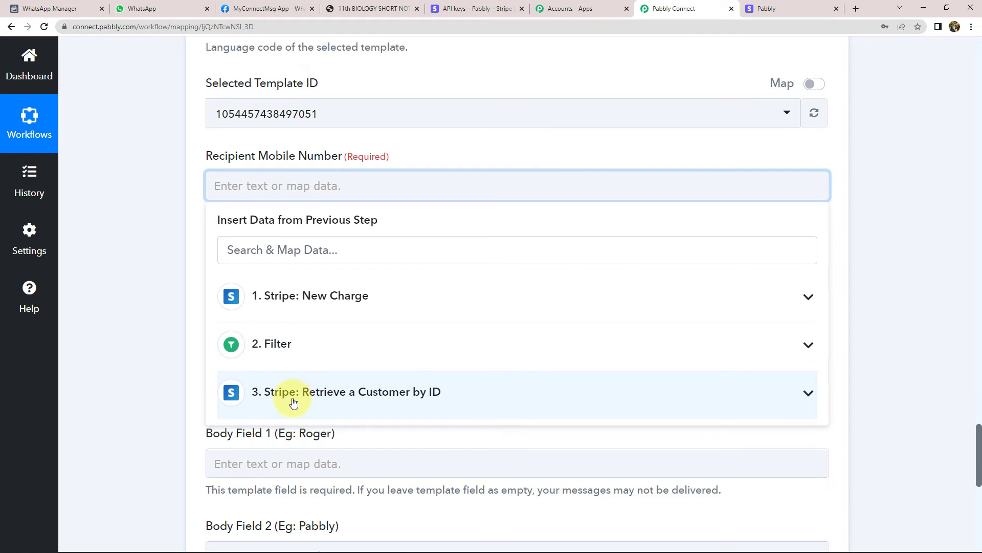
{"action": "left_click", "coordinate": [321, 393]}
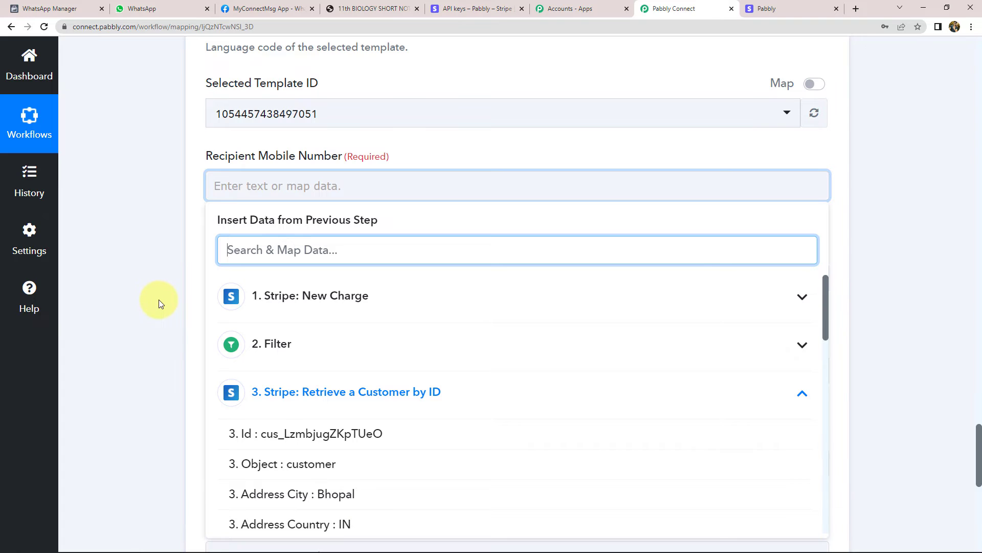
{"action": "scroll", "coordinate": [158, 299], "scroll_direction": "down", "scroll_amount": 3}
{"action": "scroll", "coordinate": [340, 378], "scroll_direction": "down", "scroll_amount": 6}
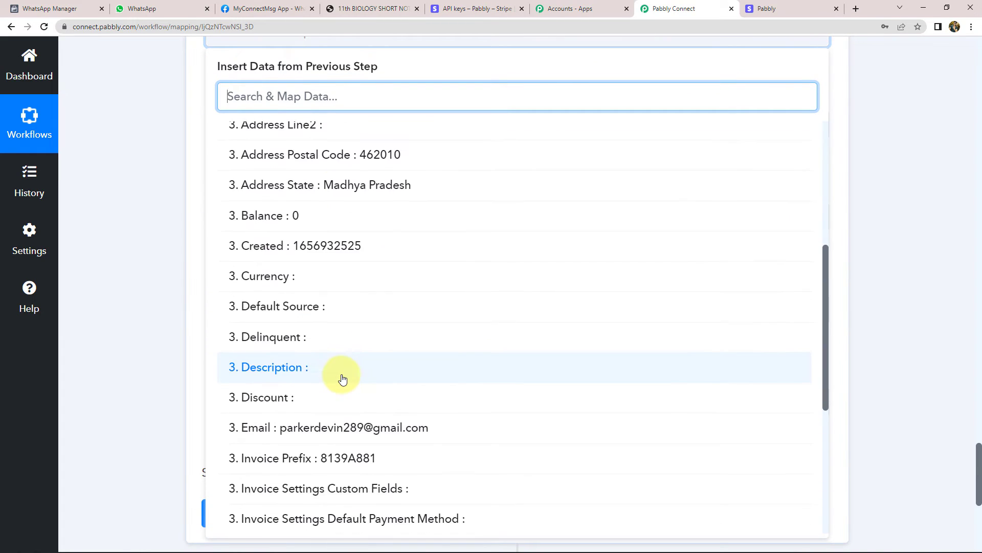
{"action": "scroll", "coordinate": [343, 379], "scroll_direction": "down", "scroll_amount": 6}
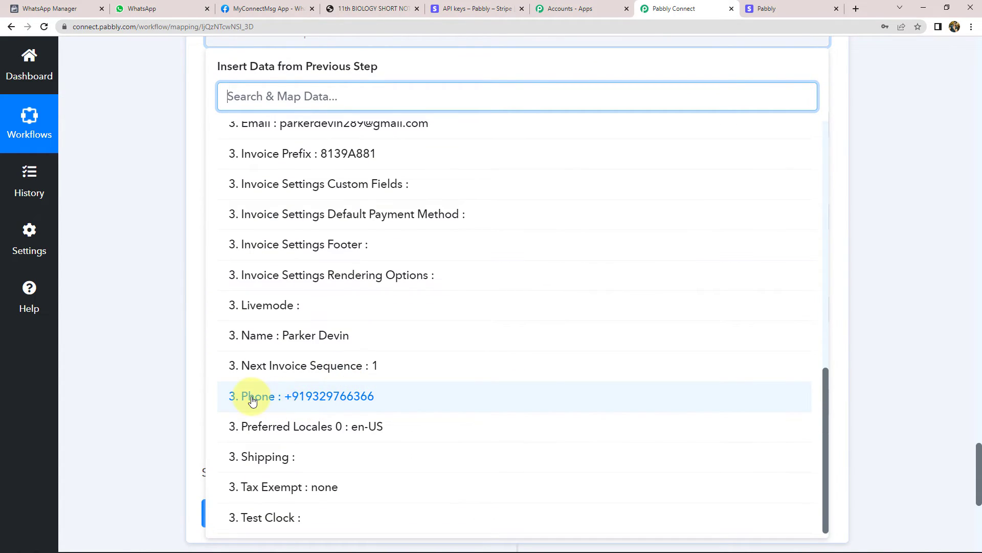
{"action": "left_click", "coordinate": [165, 193]}
Insert a new empty step just above the WhatsApp Send Template Message action
{"action": "scroll", "coordinate": [202, 232], "scroll_direction": "up", "scroll_amount": 5}
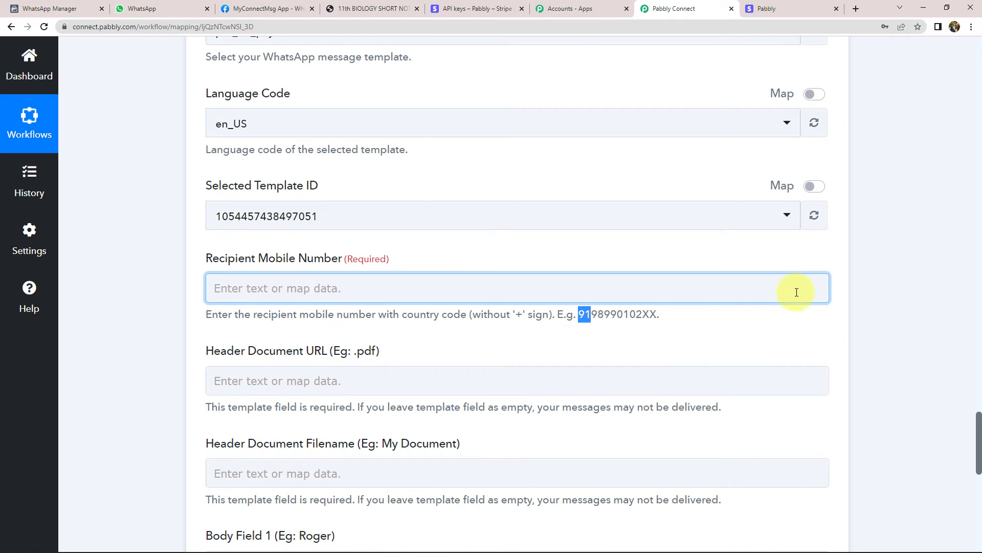
{"action": "scroll", "coordinate": [798, 289], "scroll_direction": "up", "scroll_amount": 14}
{"action": "left_click", "coordinate": [516, 377]}
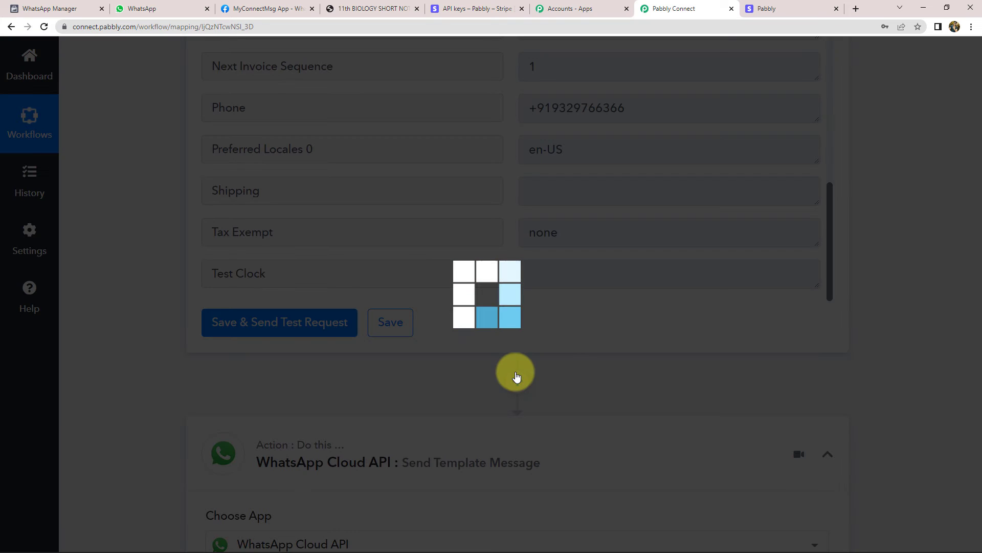
Make the new step a Text Formatter Split Text action and connect it
{"action": "scroll", "coordinate": [384, 373], "scroll_direction": "down", "scroll_amount": 5}
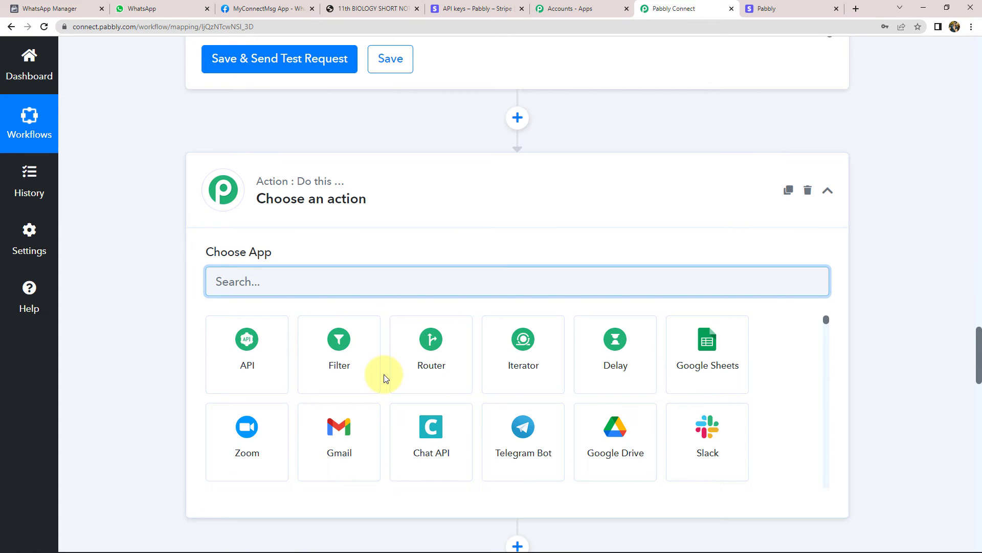
{"action": "type", "text": "text"}
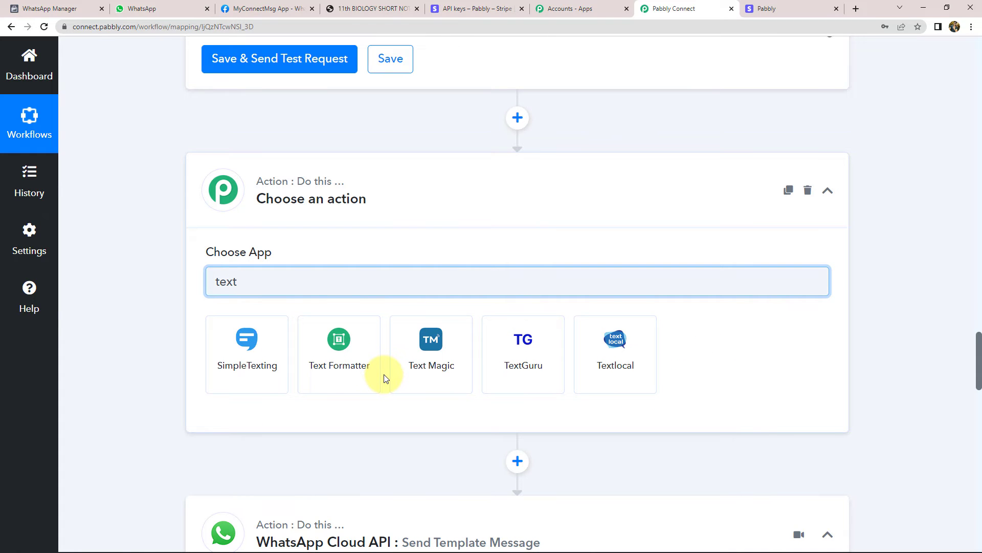
{"action": "left_click", "coordinate": [351, 354]}
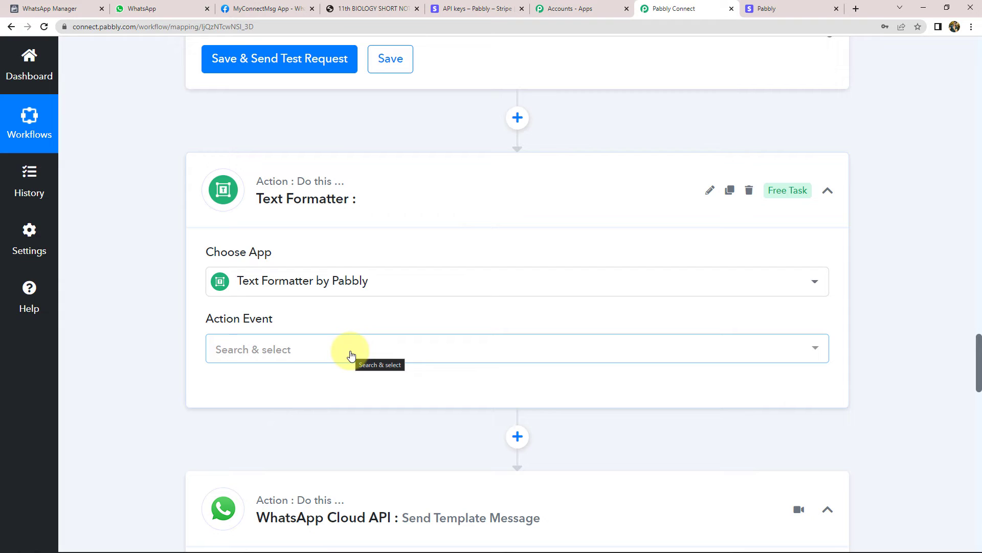
{"action": "scroll", "coordinate": [332, 389], "scroll_direction": "down", "scroll_amount": 2}
{"action": "left_click", "coordinate": [253, 248]}
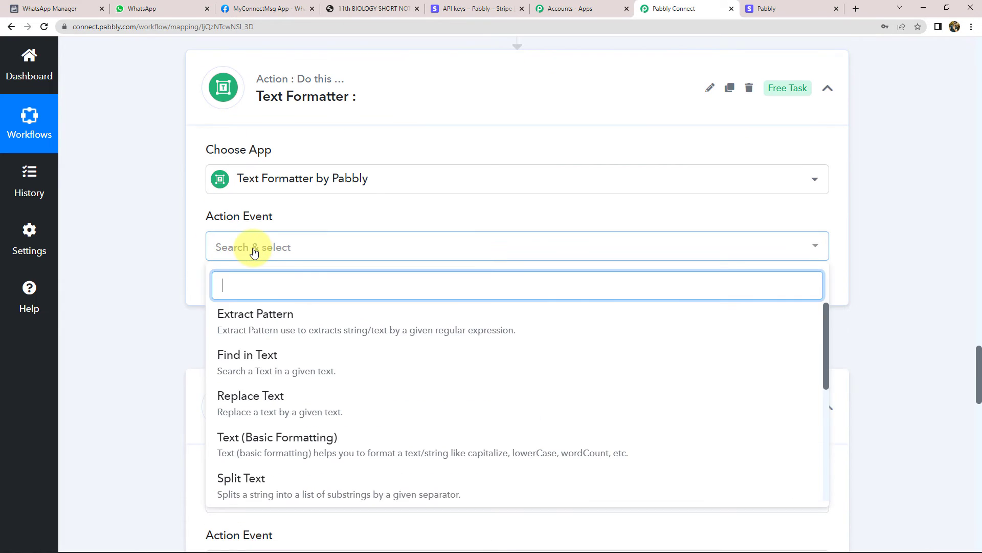
{"action": "scroll", "coordinate": [241, 395], "scroll_direction": "down", "scroll_amount": 2}
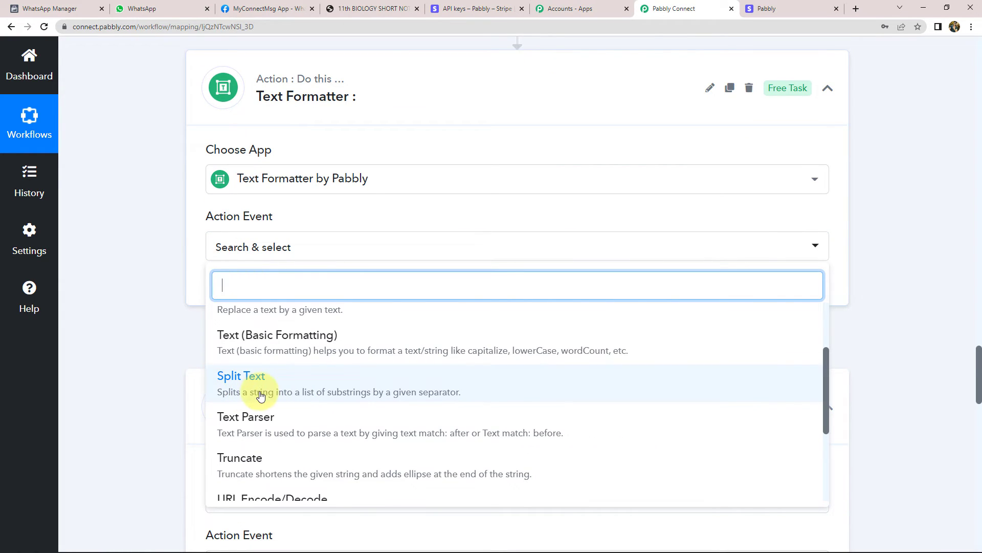
{"action": "left_click", "coordinate": [233, 383]}
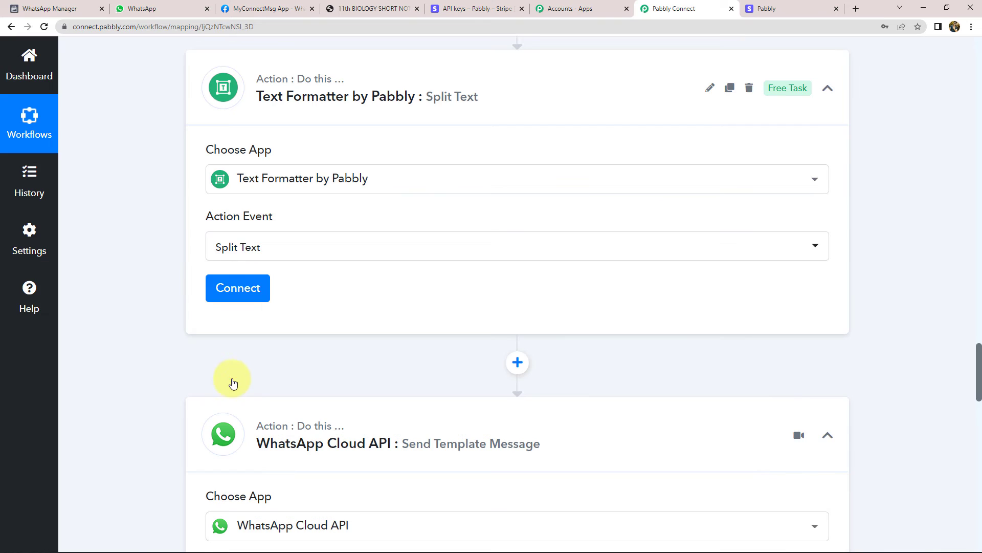
{"action": "left_click", "coordinate": [241, 292]}
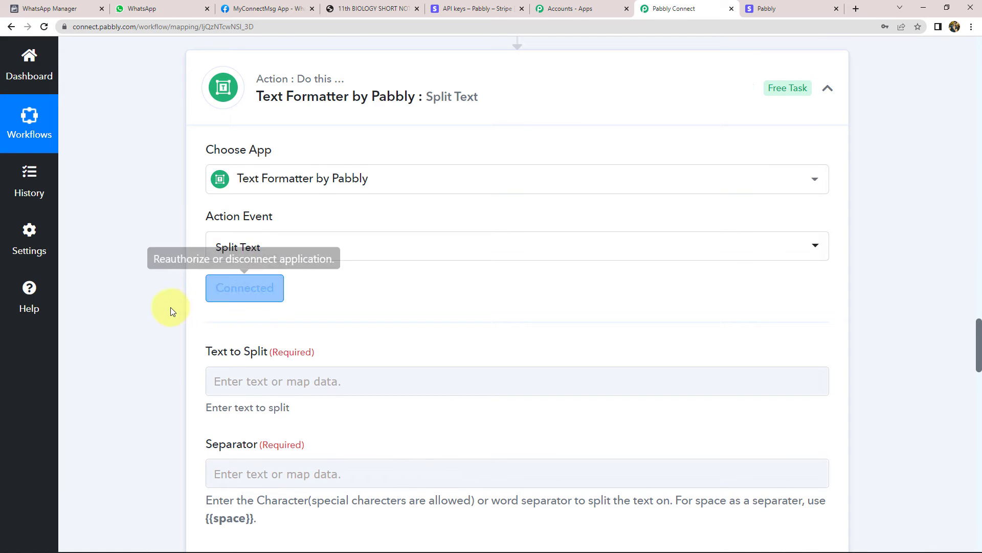
Map the Stripe customer's Phone into Text to Split and use + as the separator
{"action": "scroll", "coordinate": [170, 307], "scroll_direction": "down", "scroll_amount": 2}
{"action": "left_click", "coordinate": [258, 276]}
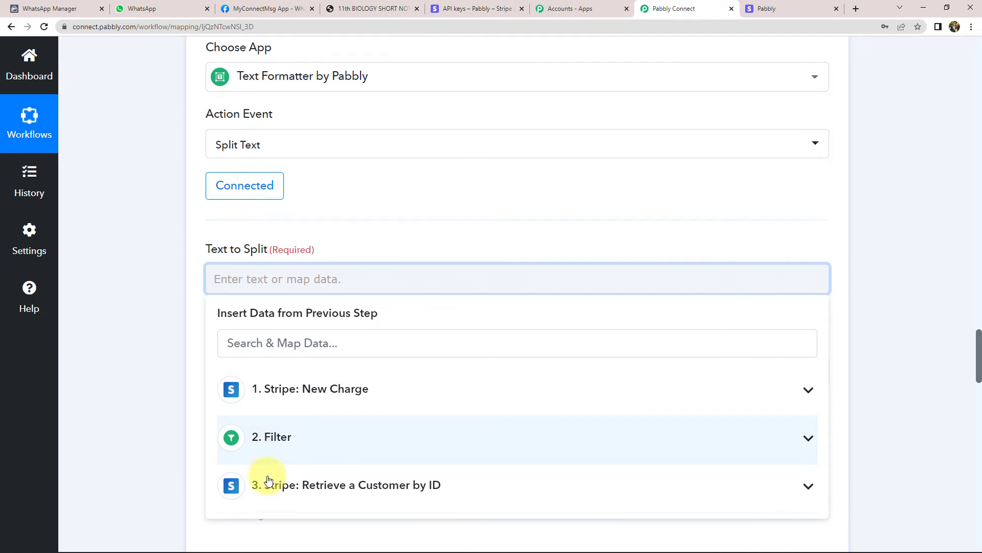
{"action": "left_click", "coordinate": [232, 474]}
{"action": "scroll", "coordinate": [143, 368], "scroll_direction": "down", "scroll_amount": 6}
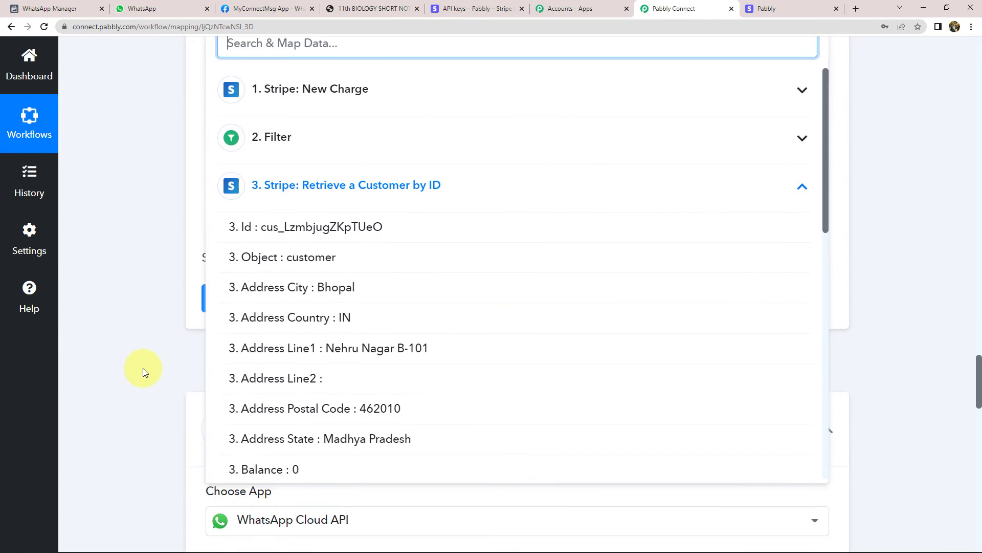
{"action": "scroll", "coordinate": [307, 454], "scroll_direction": "down", "scroll_amount": 4}
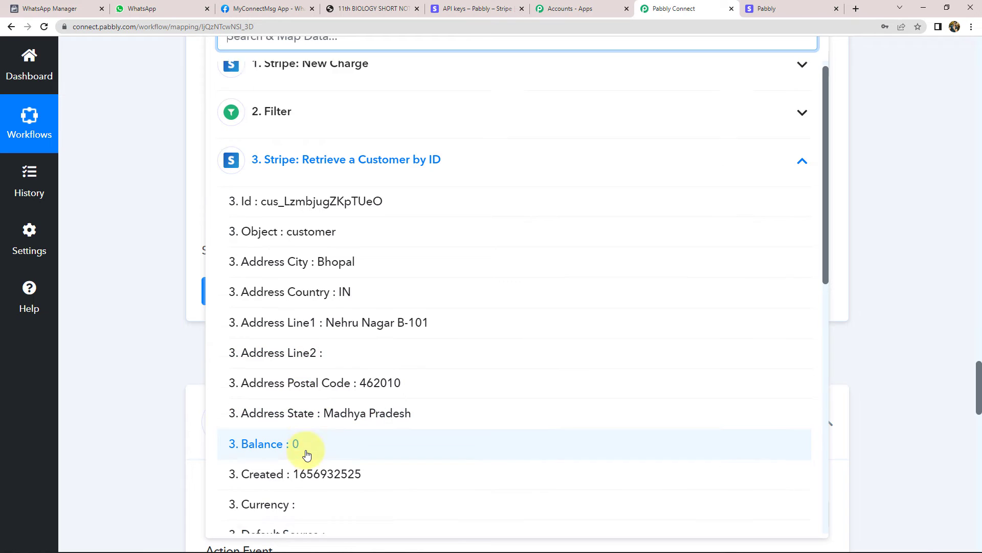
{"action": "scroll", "coordinate": [307, 455], "scroll_direction": "down", "scroll_amount": 7}
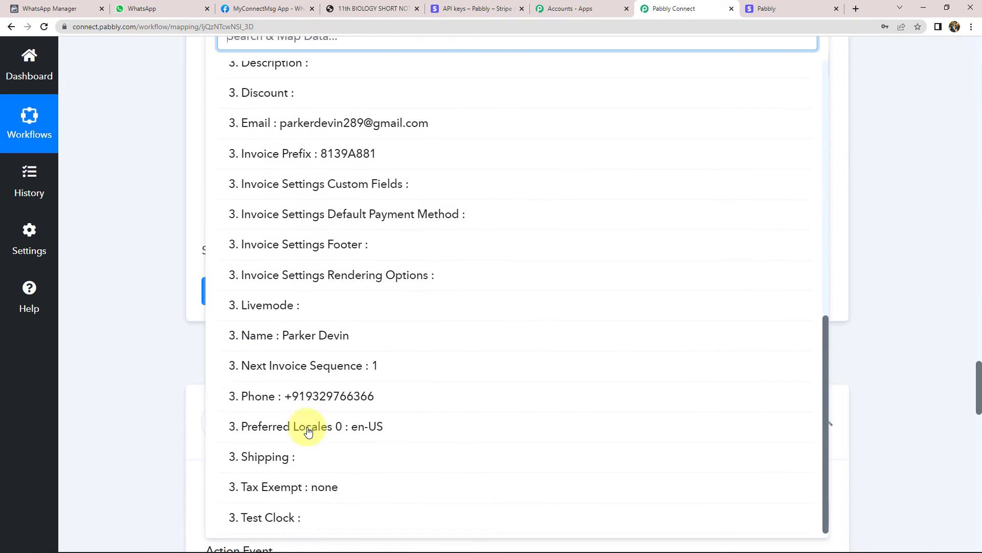
{"action": "left_click", "coordinate": [323, 397]}
{"action": "scroll", "coordinate": [149, 198], "scroll_direction": "up", "scroll_amount": 3}
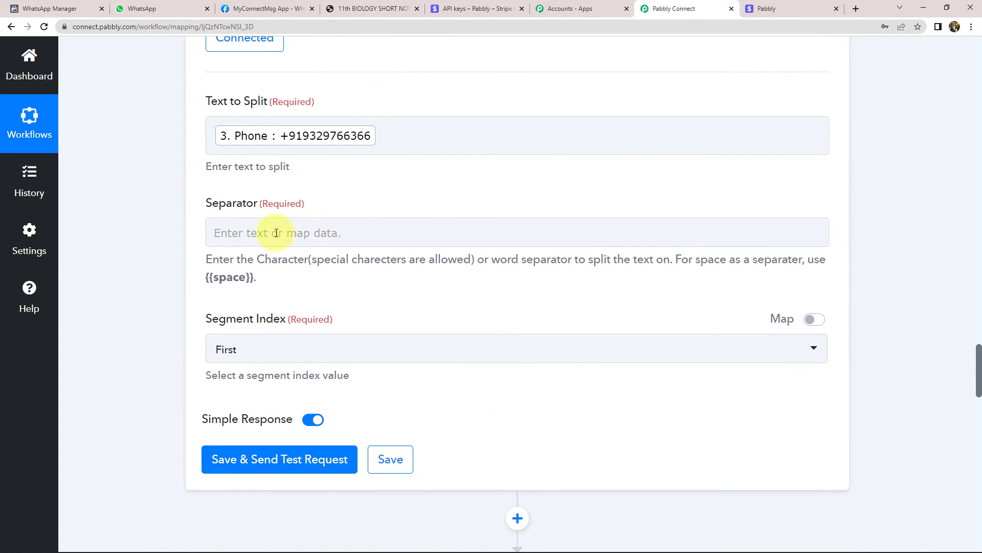
{"action": "left_click", "coordinate": [263, 230]}
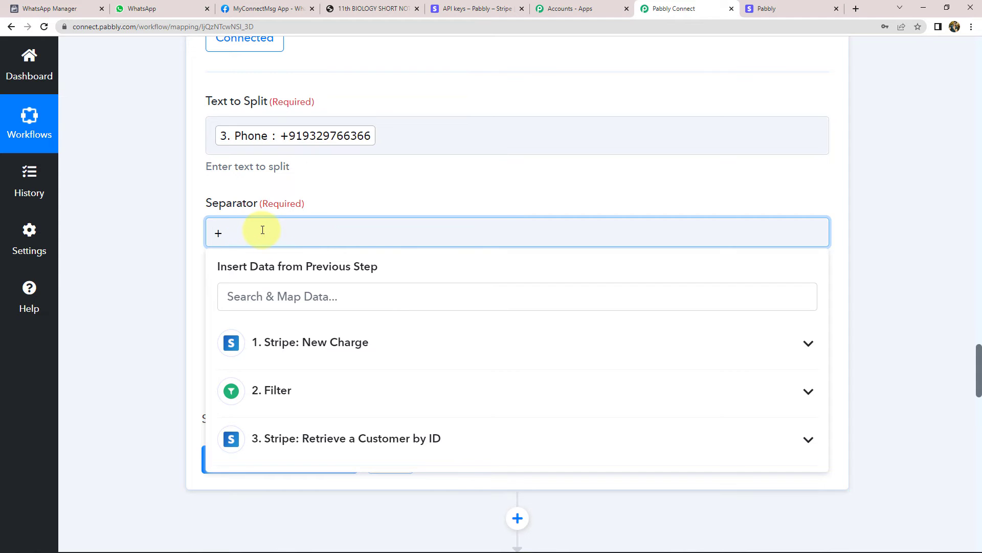
{"action": "left_click", "coordinate": [131, 258]}
Set Segment Index to Last, then save and test, checking the plus-free number in Result
{"action": "left_click", "coordinate": [245, 350]}
{"action": "scroll", "coordinate": [248, 433], "scroll_direction": "down", "scroll_amount": 1}
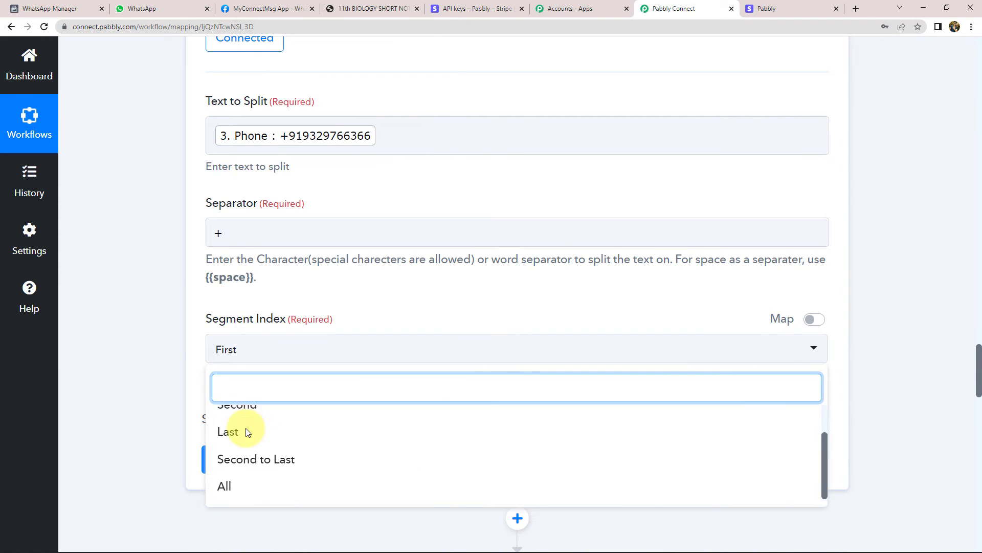
{"action": "left_click", "coordinate": [245, 431]}
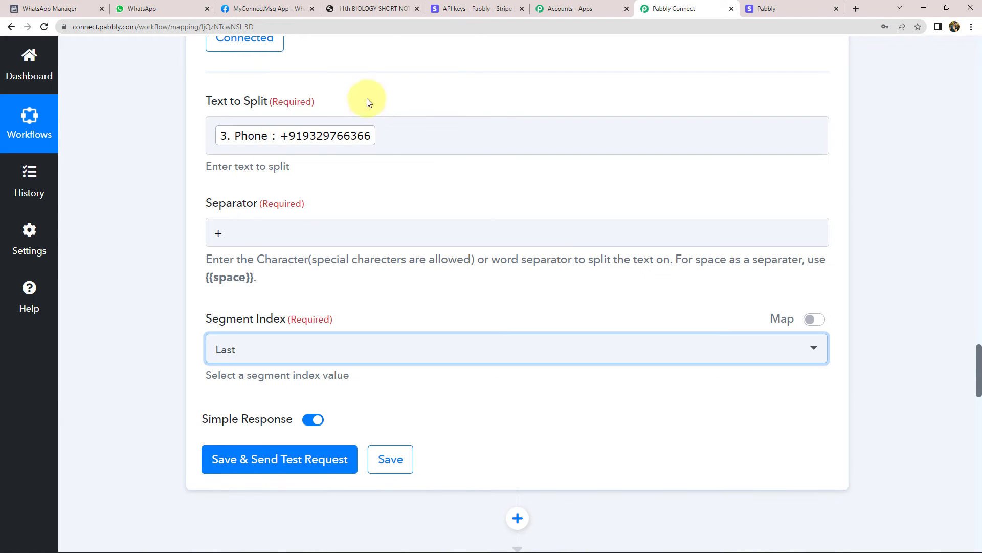
{"action": "scroll", "coordinate": [204, 256], "scroll_direction": "down", "scroll_amount": 3}
{"action": "left_click", "coordinate": [263, 305]}
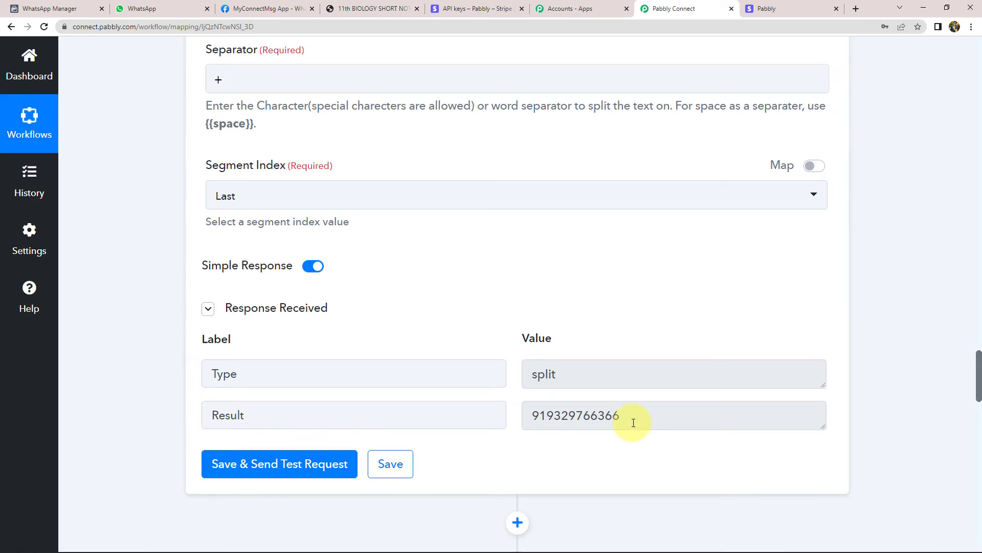
{"action": "left_click_drag", "start_coordinate": [633, 422], "coordinate": [373, 431]}
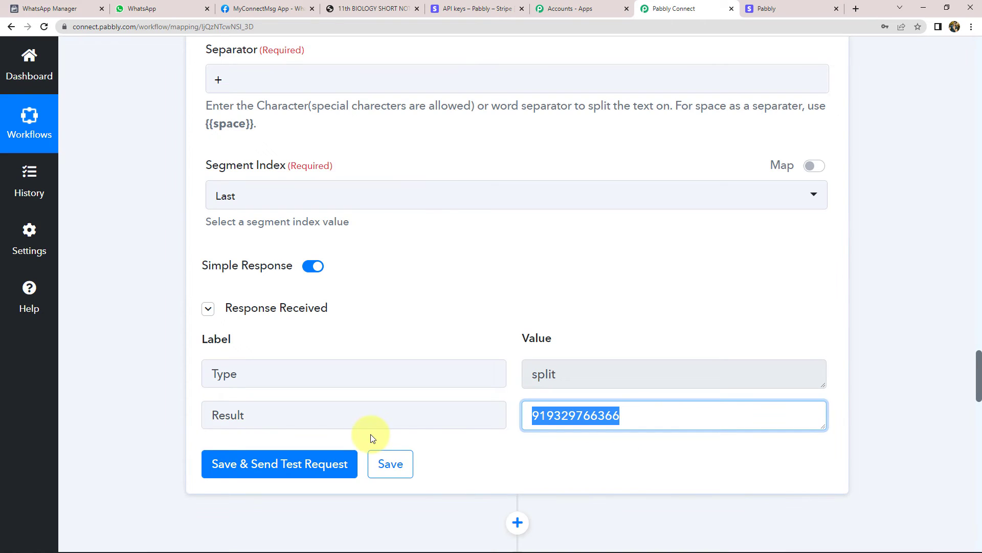
{"action": "left_click", "coordinate": [556, 468]}
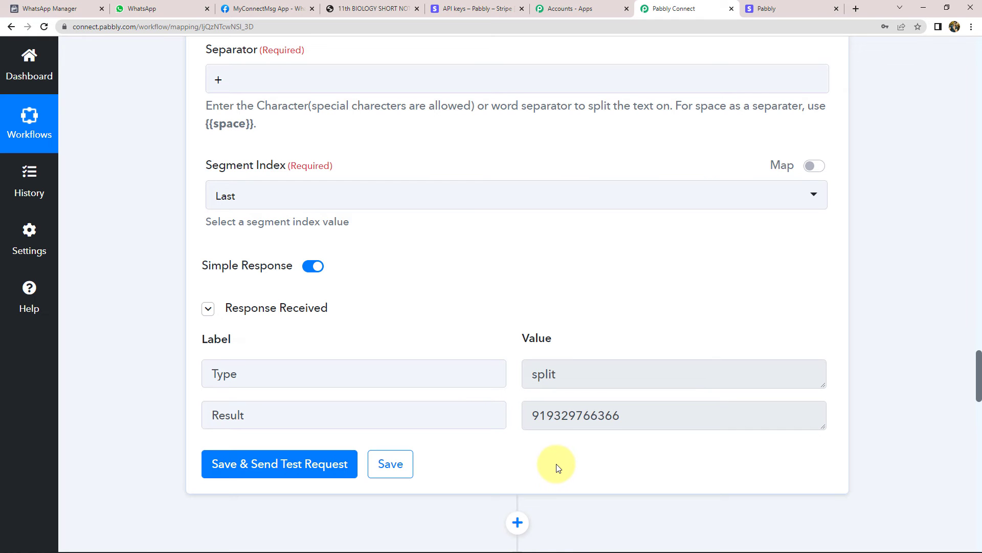
{"action": "scroll", "coordinate": [558, 468], "scroll_direction": "down", "scroll_amount": 12}
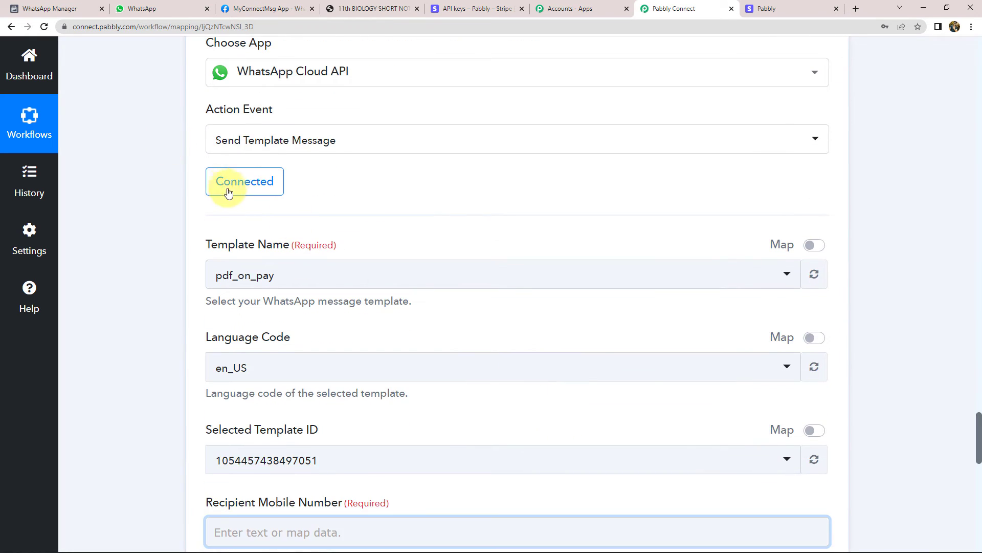
Keep the existing WhatsApp Cloud API connection and map the Split Text Result into Recipient Mobile Number
{"action": "left_click", "coordinate": [228, 193]}
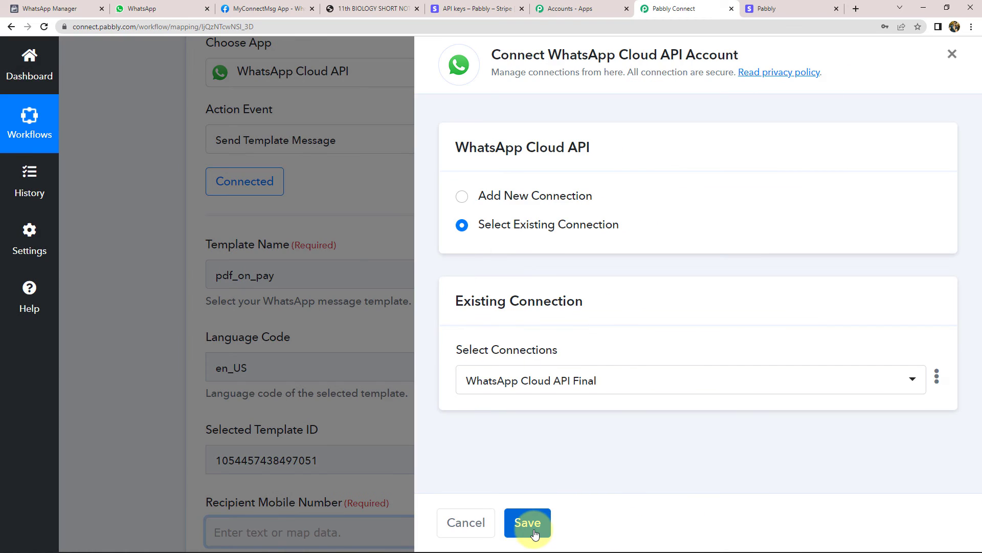
{"action": "left_click", "coordinate": [527, 523]}
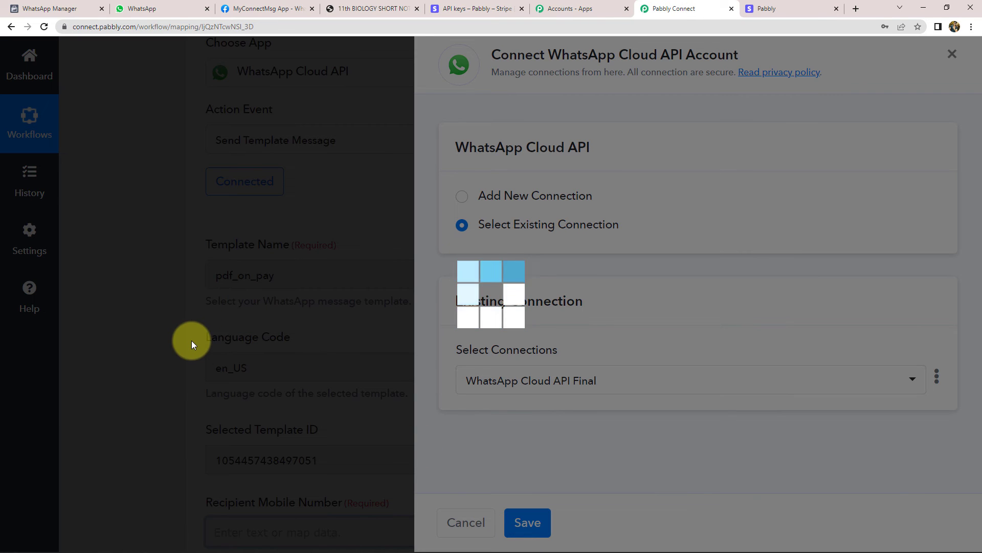
{"action": "scroll", "coordinate": [148, 295], "scroll_direction": "down", "scroll_amount": 5}
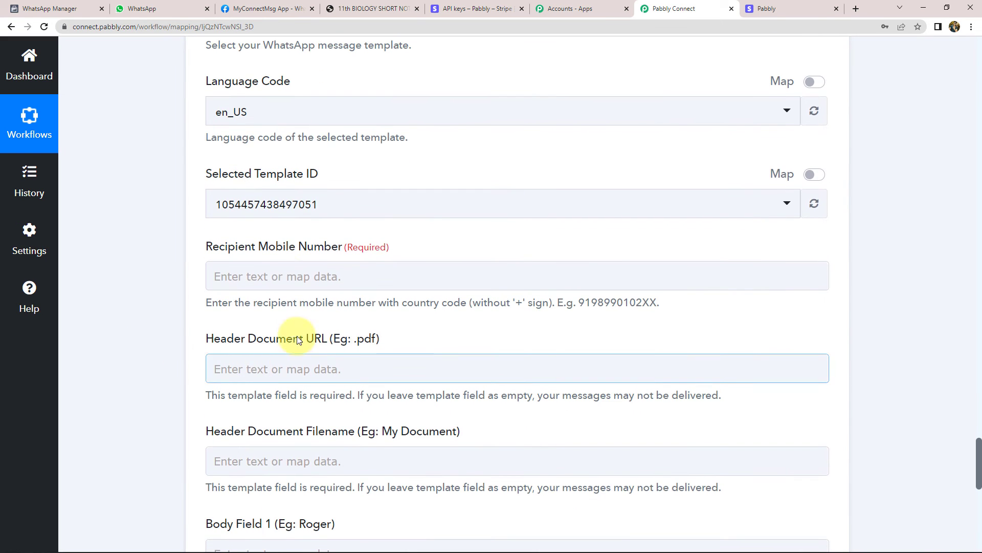
{"action": "left_click", "coordinate": [290, 276]}
{"action": "scroll", "coordinate": [263, 384], "scroll_direction": "down", "scroll_amount": 1}
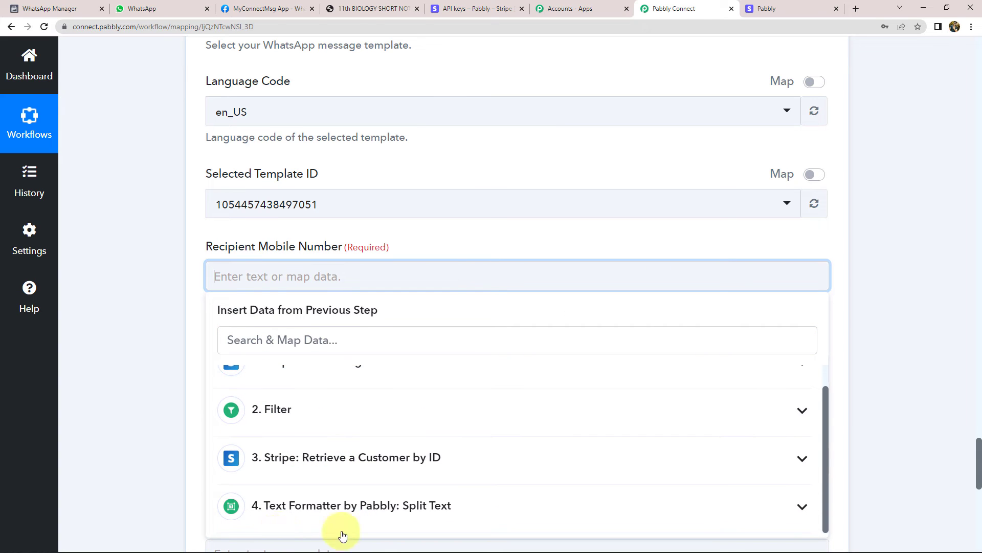
{"action": "left_click", "coordinate": [338, 512]}
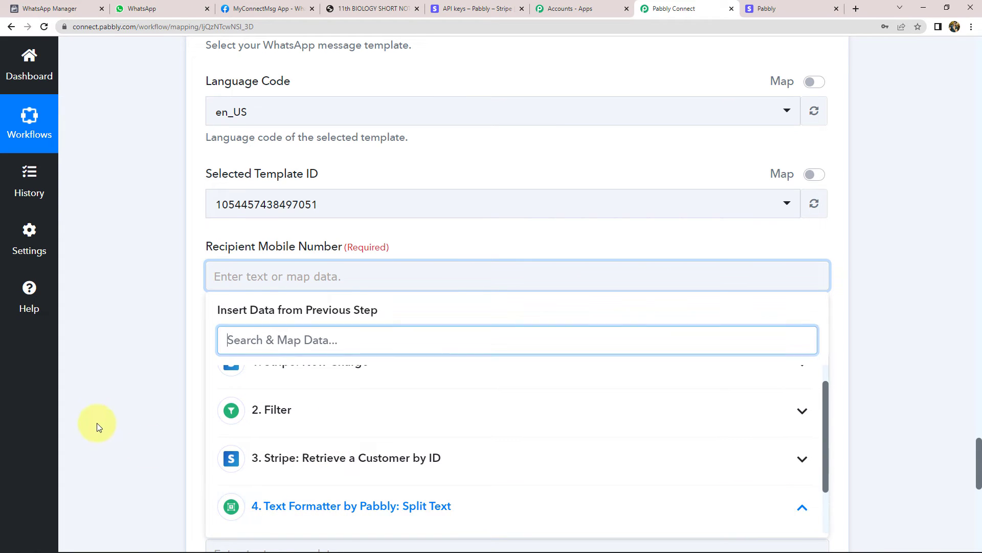
{"action": "scroll", "coordinate": [120, 401], "scroll_direction": "down", "scroll_amount": 3}
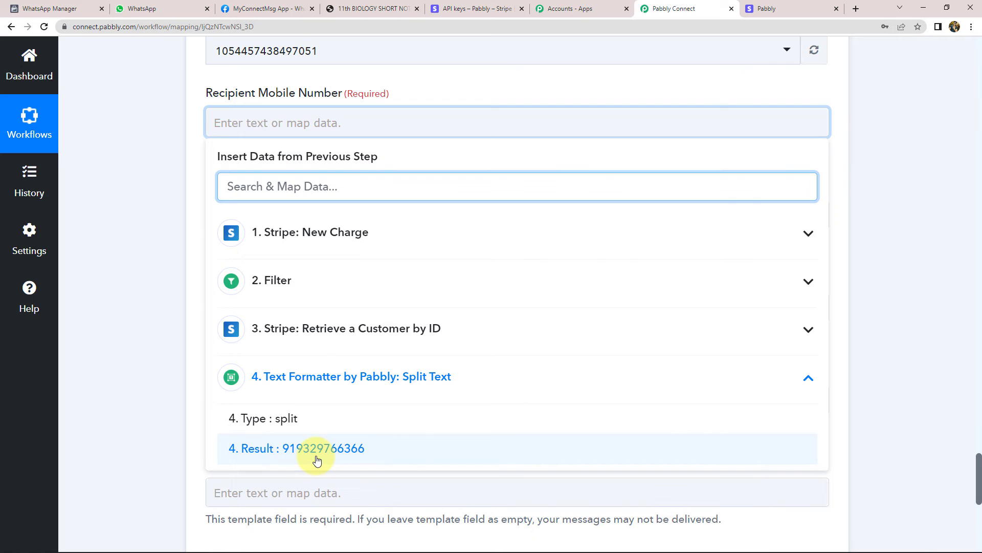
{"action": "left_click", "coordinate": [317, 461]}
{"action": "left_click", "coordinate": [140, 188]}
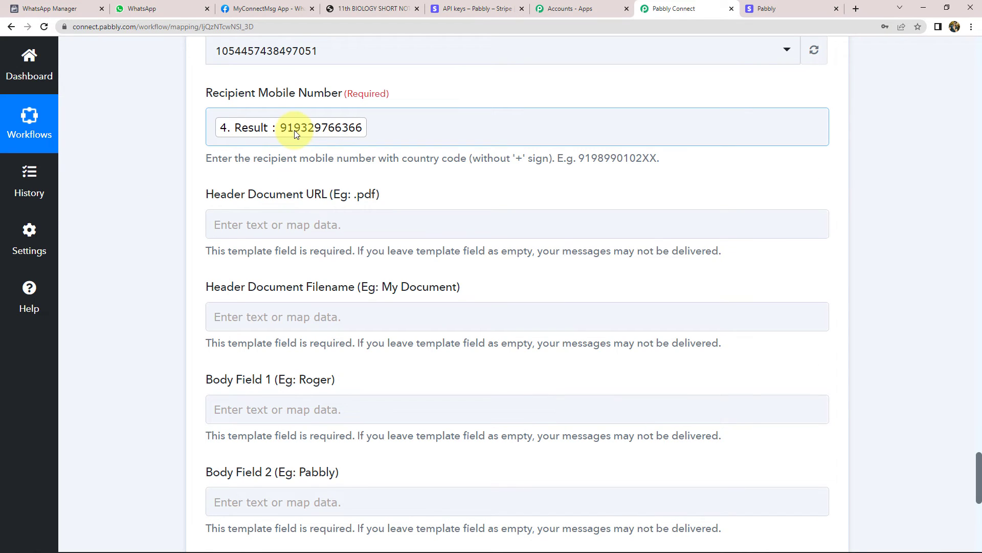
Paste the biology notes PDF's web address into Header Document URL
{"action": "scroll", "coordinate": [161, 157], "scroll_direction": "down", "scroll_amount": 1}
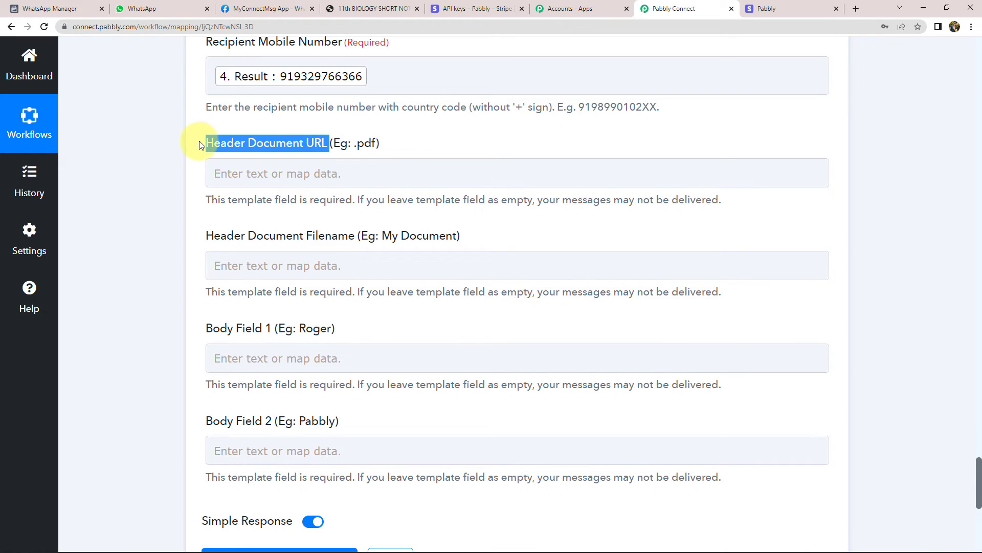
{"action": "left_click", "coordinate": [358, 9]}
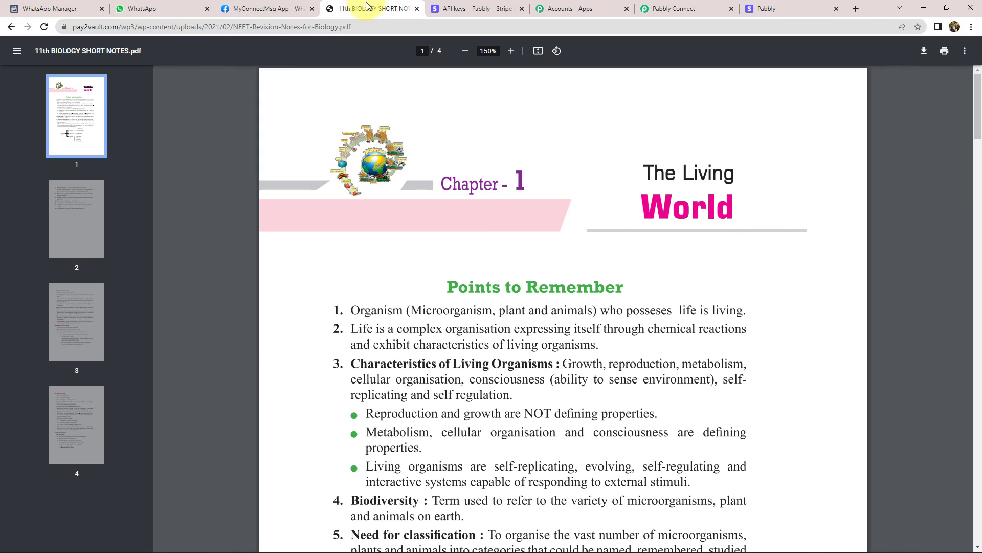
{"action": "left_click", "coordinate": [136, 27]}
{"action": "triple_click", "coordinate": [121, 27]}
{"action": "key", "text": "ctrl+c"}
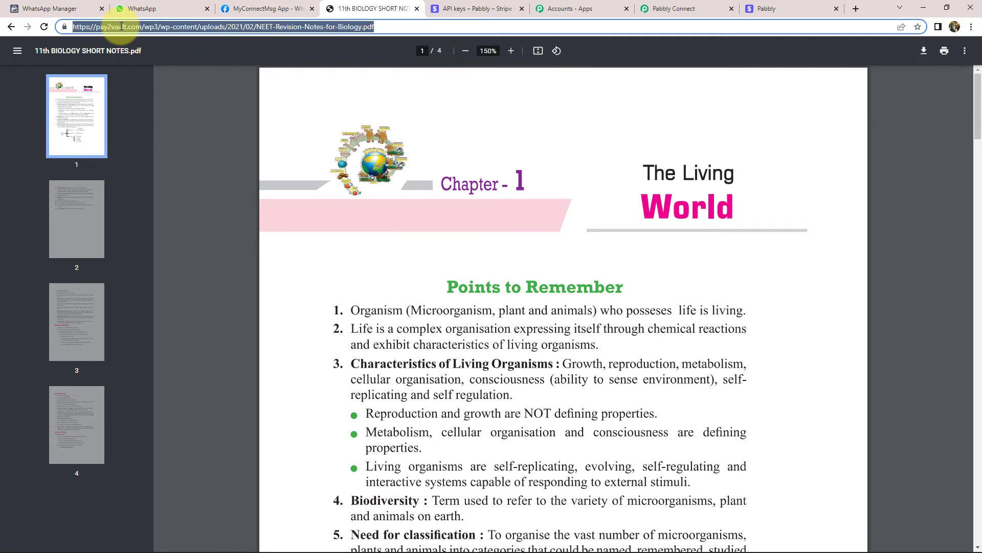
{"action": "left_click", "coordinate": [676, 9]}
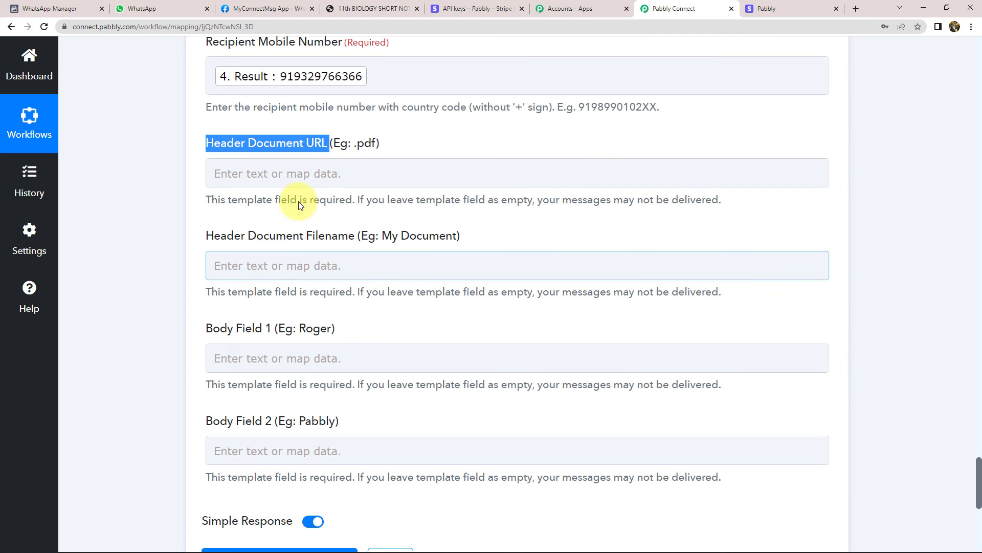
{"action": "left_click", "coordinate": [315, 173]}
{"action": "key", "text": "ctrl+v"}
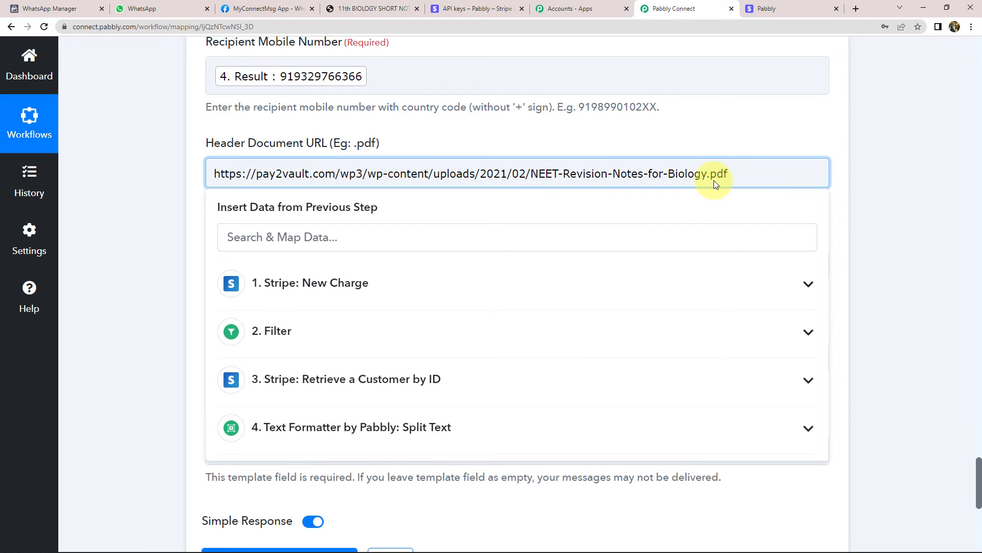
{"action": "left_click", "coordinate": [157, 191]}
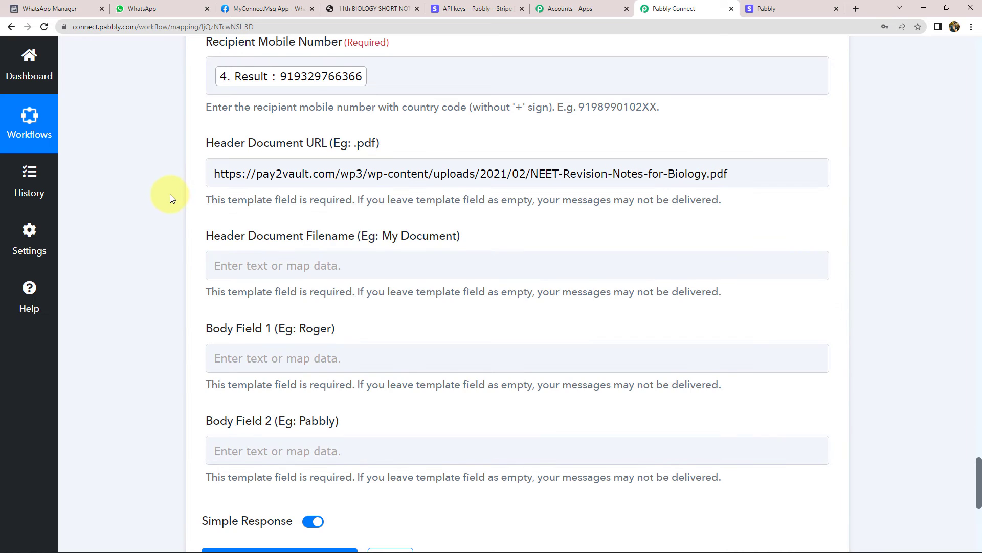
{"action": "scroll", "coordinate": [221, 188], "scroll_direction": "down", "scroll_amount": 2}
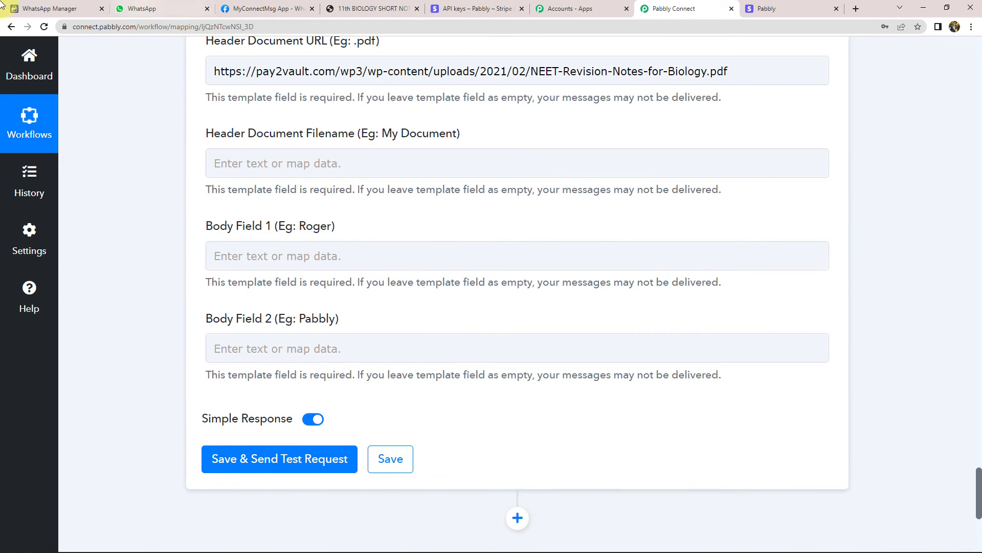
Check the pdf_on_pay template, then enter Notes as the Header Document Filename
{"action": "left_click", "coordinate": [47, 5]}
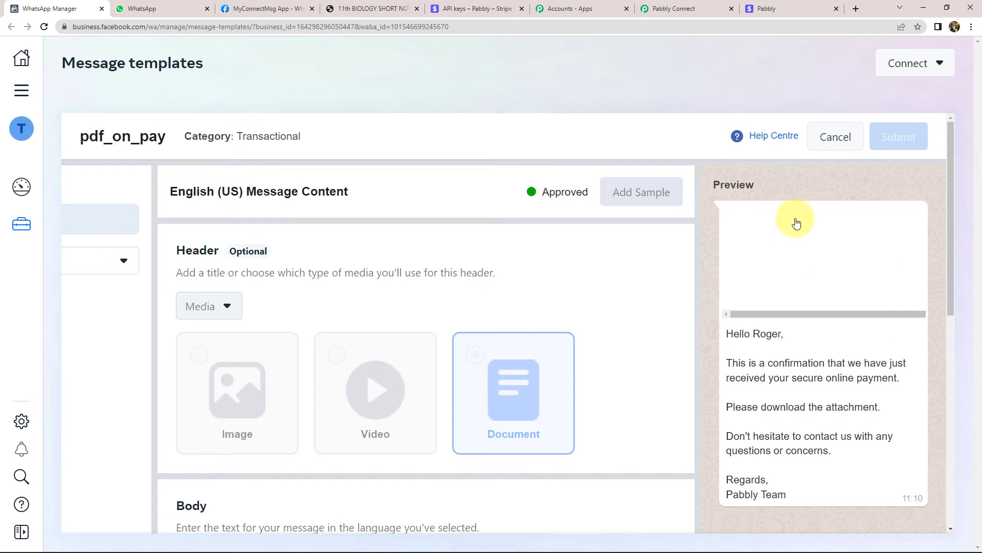
{"action": "left_click", "coordinate": [671, 8]}
{"action": "left_click", "coordinate": [249, 152]}
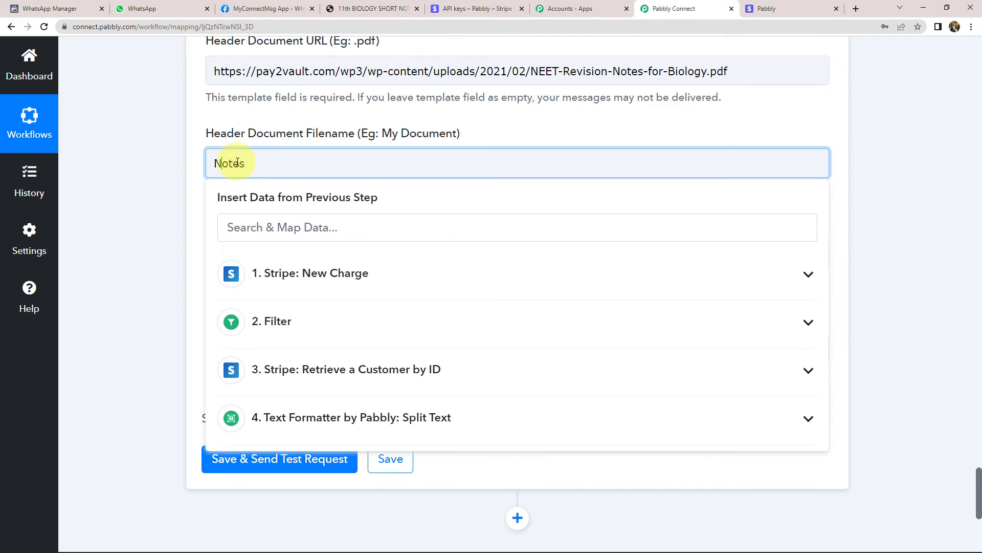
{"action": "left_click", "coordinate": [173, 177]}
{"action": "scroll", "coordinate": [220, 154], "scroll_direction": "down", "scroll_amount": 2}
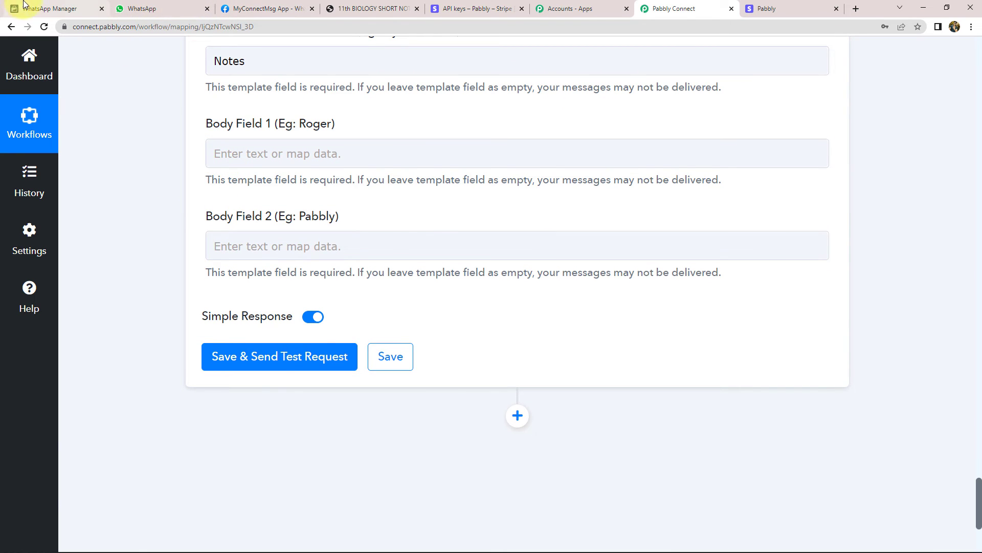
Review the template's body variables, then start filling Body Field 1
{"action": "left_click", "coordinate": [44, 4]}
{"action": "scroll", "coordinate": [317, 373], "scroll_direction": "down", "scroll_amount": 5}
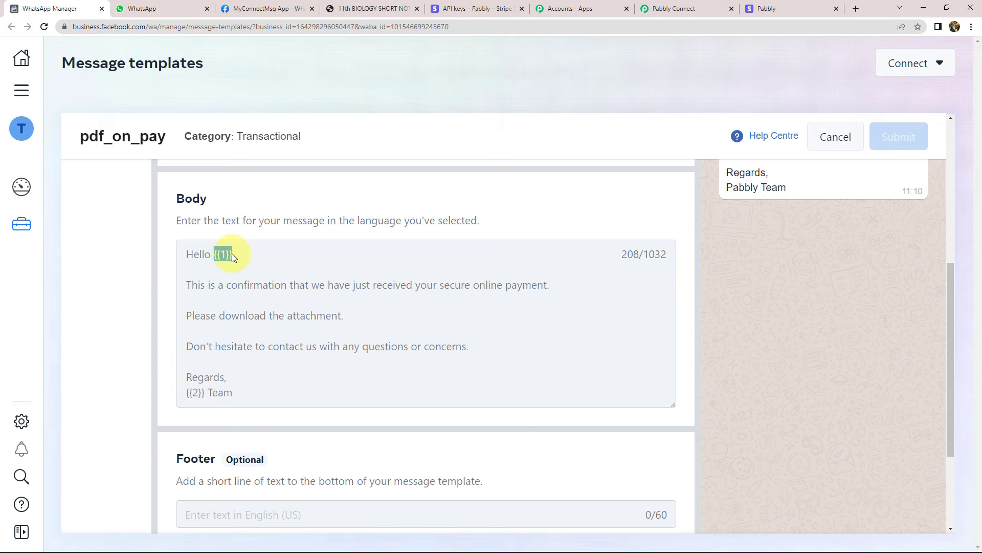
{"action": "left_click_drag", "start_coordinate": [187, 390], "coordinate": [200, 391]}
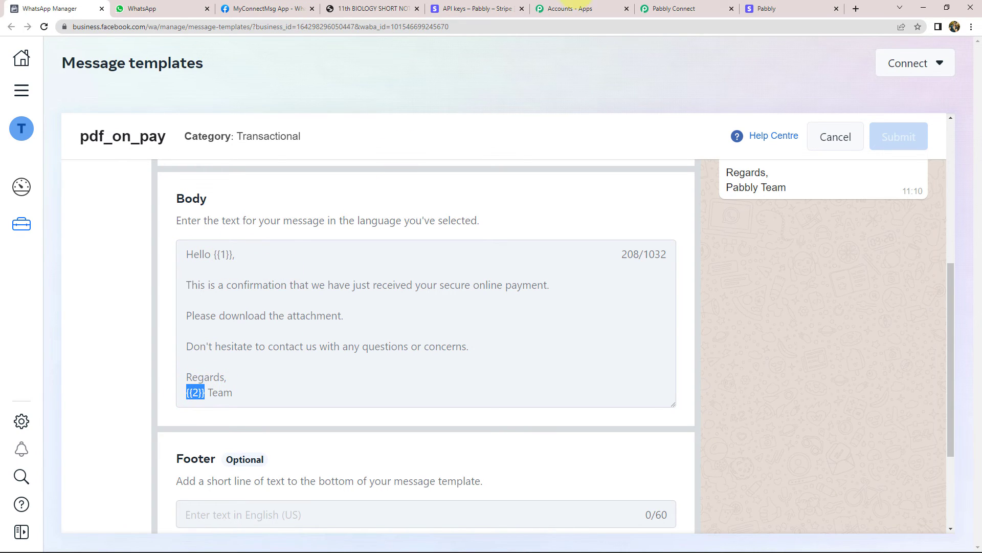
{"action": "left_click", "coordinate": [660, 8]}
{"action": "left_click", "coordinate": [274, 153]}
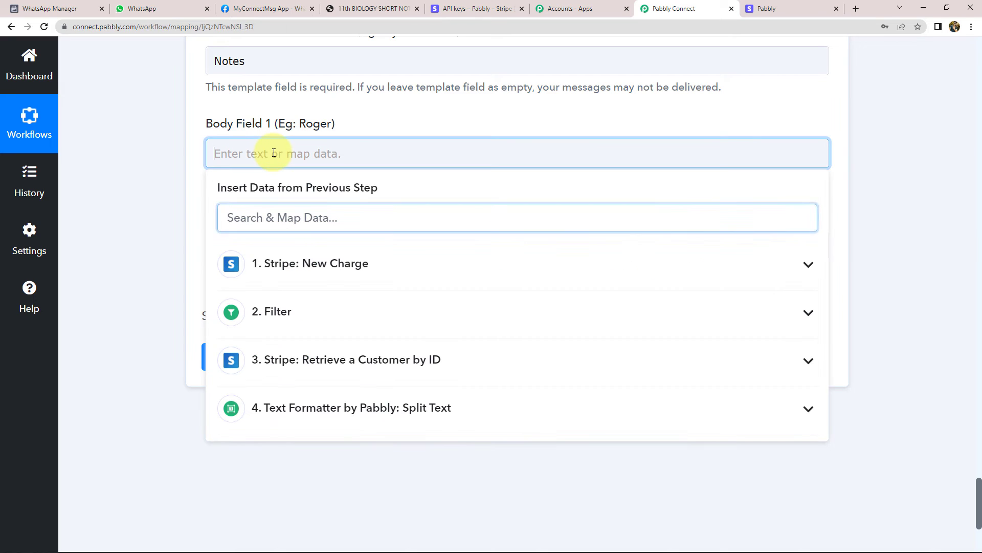
Map the Stripe customer's Name from step 3 into Body Field 1
{"action": "left_click", "coordinate": [314, 365]}
{"action": "scroll", "coordinate": [352, 429], "scroll_direction": "down", "scroll_amount": 9}
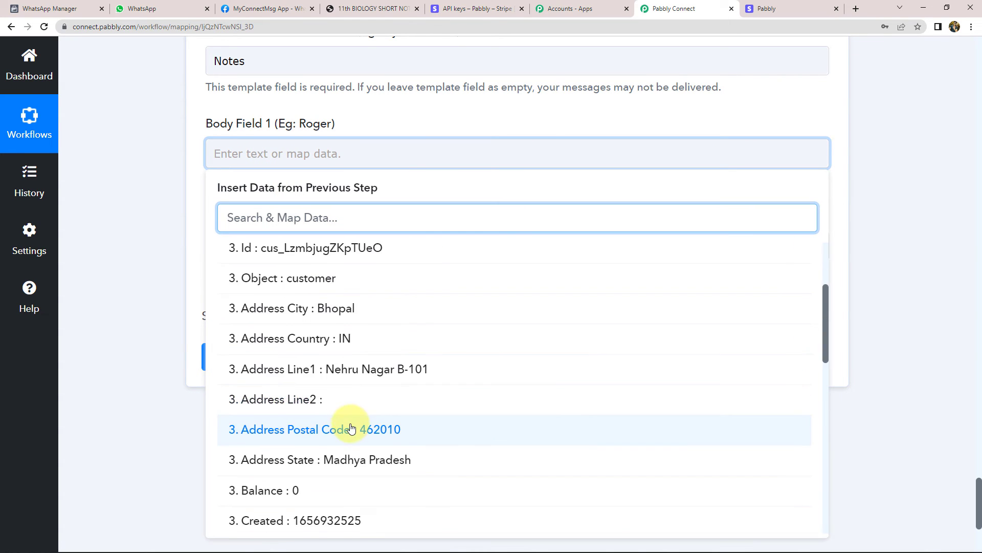
{"action": "scroll", "coordinate": [353, 428], "scroll_direction": "down", "scroll_amount": 6}
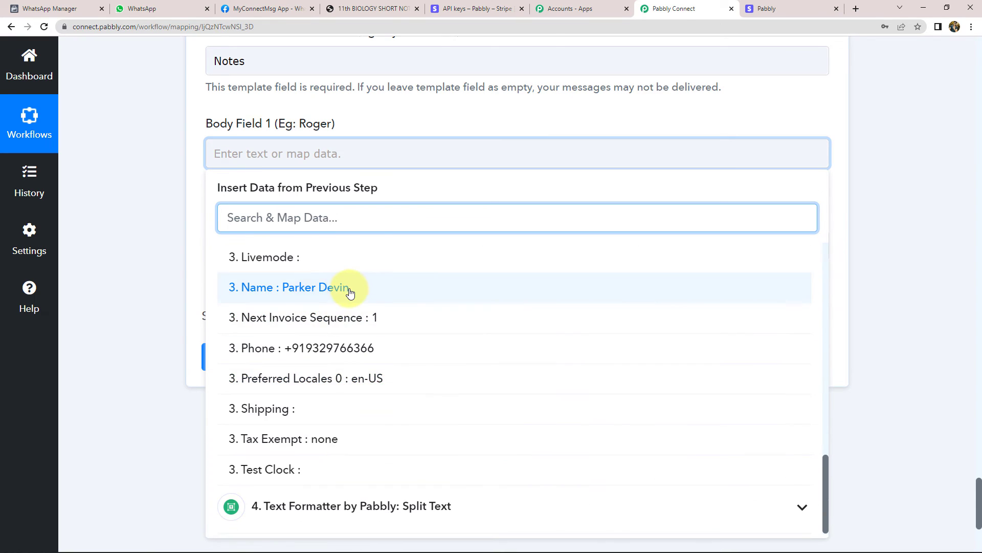
{"action": "left_click", "coordinate": [346, 287]}
{"action": "left_click", "coordinate": [137, 198]}
Enter Magnet Brains in Body Field 2 and verify both body fields
{"action": "scroll", "coordinate": [213, 198], "scroll_direction": "down", "scroll_amount": 1}
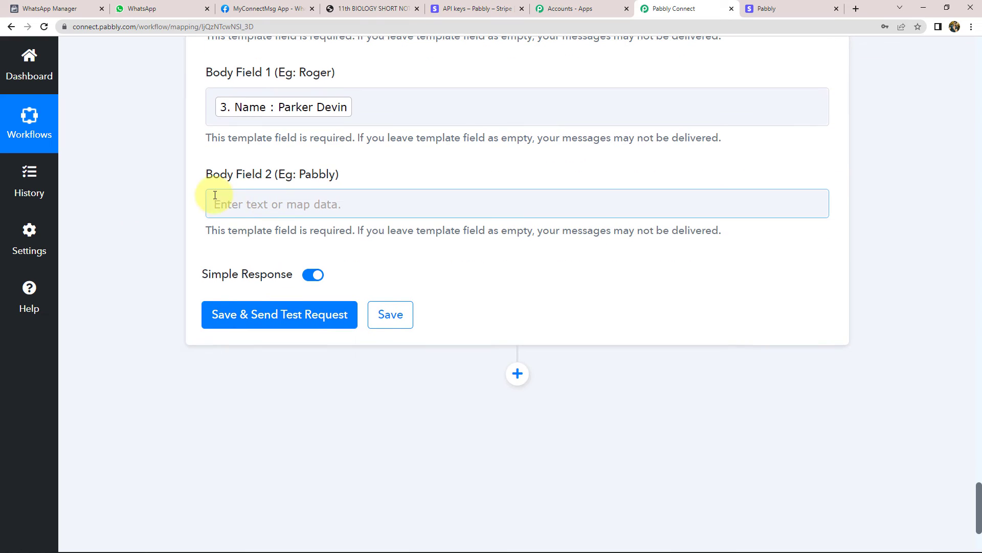
{"action": "left_click", "coordinate": [236, 204]}
{"action": "left_click", "coordinate": [236, 203]}
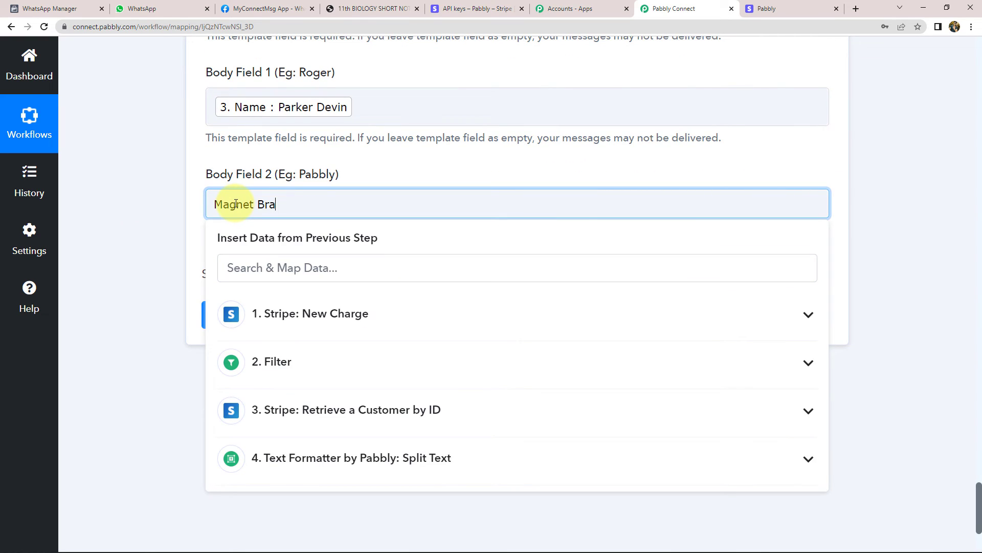
{"action": "left_click", "coordinate": [145, 208]}
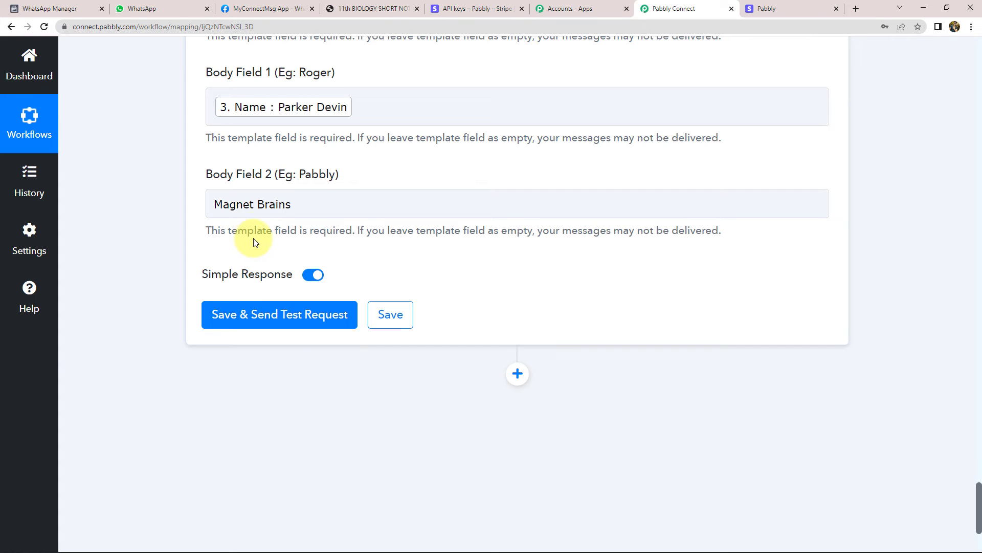
{"action": "left_click", "coordinate": [251, 115]}
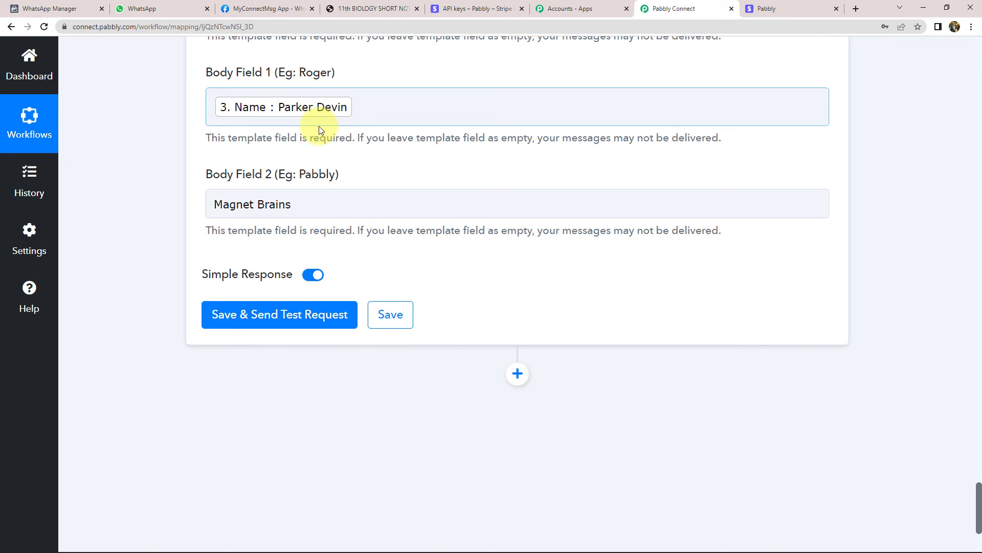
{"action": "left_click", "coordinate": [314, 212]}
{"action": "left_click_drag", "start_coordinate": [314, 201], "coordinate": [190, 214]}
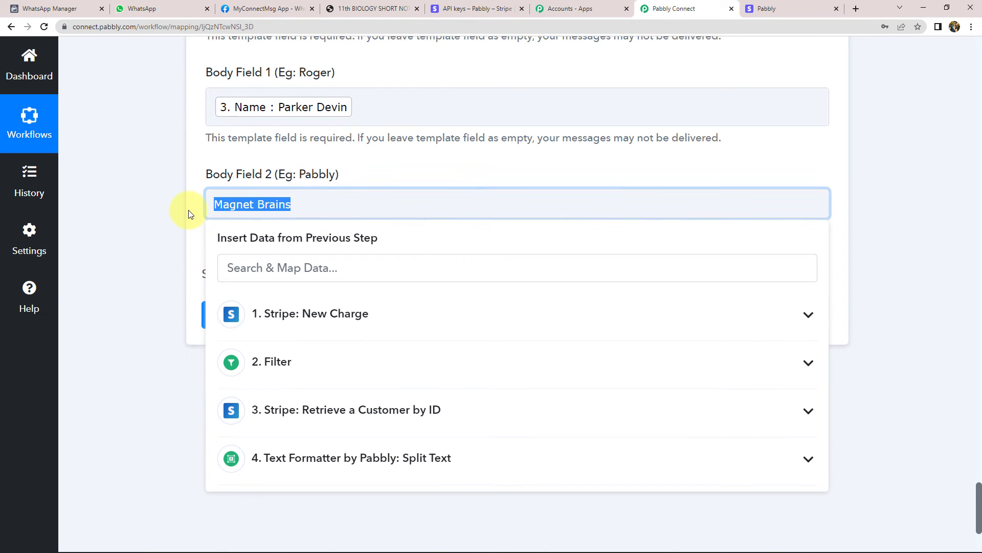
{"action": "left_click", "coordinate": [189, 214]}
{"action": "left_click", "coordinate": [247, 202]}
{"action": "left_click", "coordinate": [189, 214]}
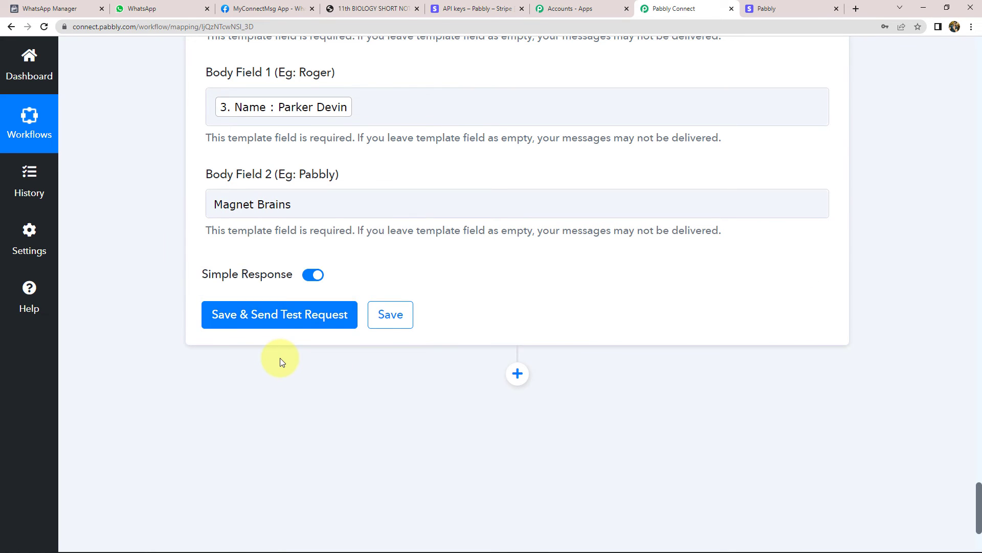
{"action": "scroll", "coordinate": [281, 357], "scroll_direction": "up", "scroll_amount": 2}
Save and send a test of the WhatsApp Send Template Message step
{"action": "scroll", "coordinate": [319, 244], "scroll_direction": "up", "scroll_amount": 4}
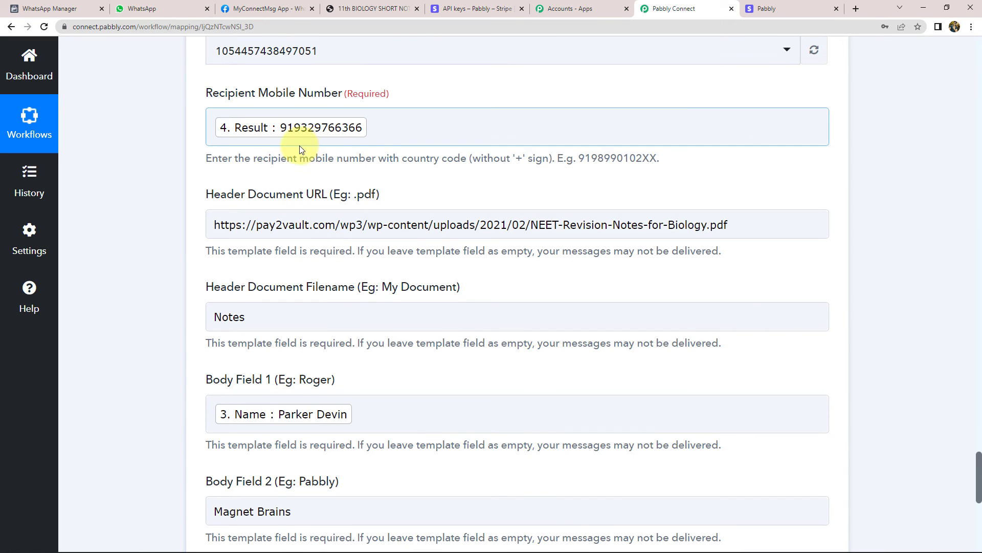
{"action": "scroll", "coordinate": [164, 207], "scroll_direction": "down", "scroll_amount": 4}
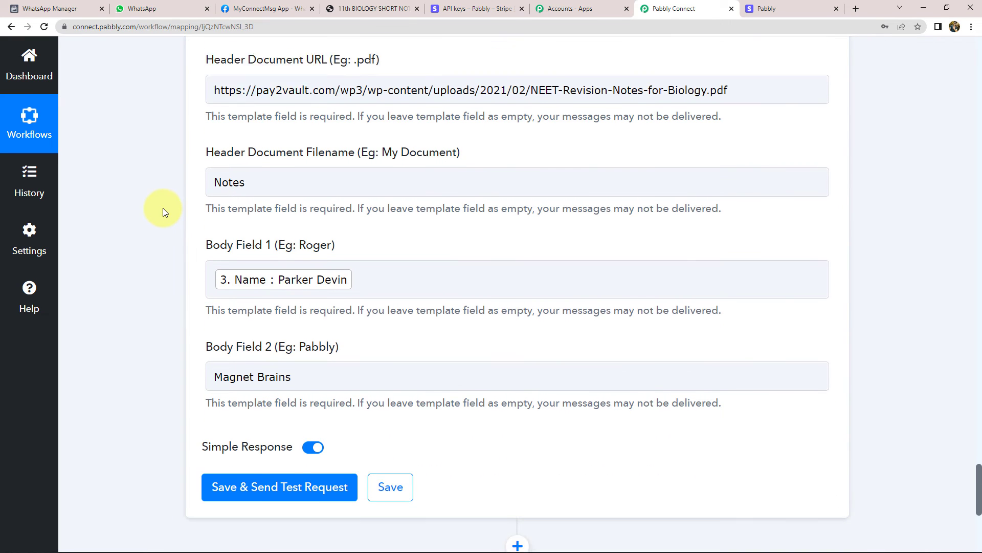
{"action": "left_click", "coordinate": [381, 8]}
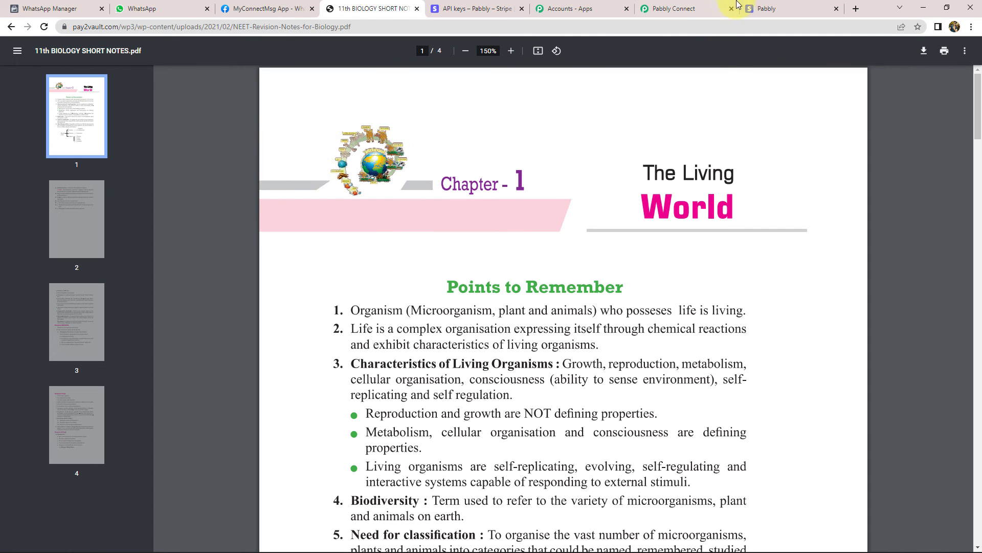
{"action": "left_click", "coordinate": [691, 6]}
{"action": "left_click", "coordinate": [158, 8]}
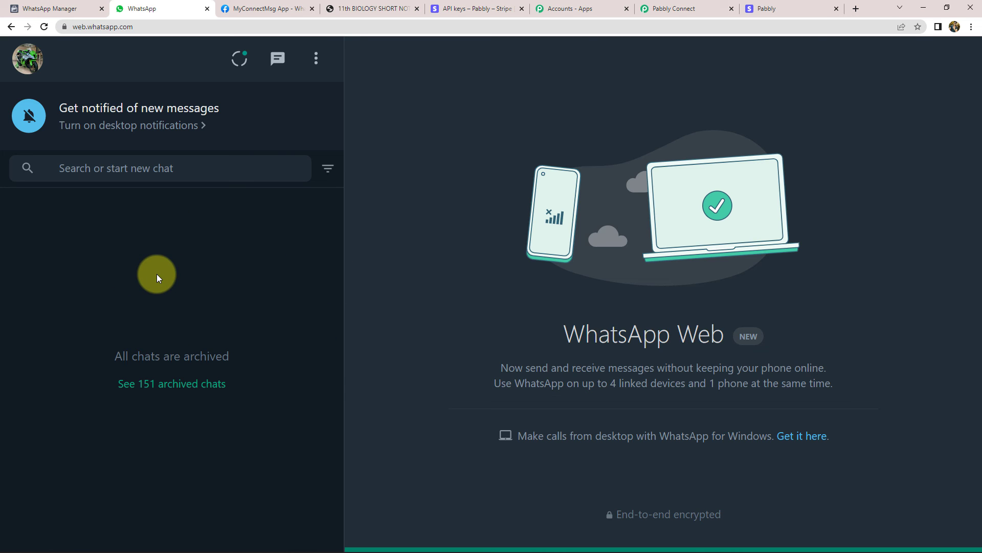
{"action": "left_click", "coordinate": [670, 9]}
{"action": "left_click", "coordinate": [270, 419]}
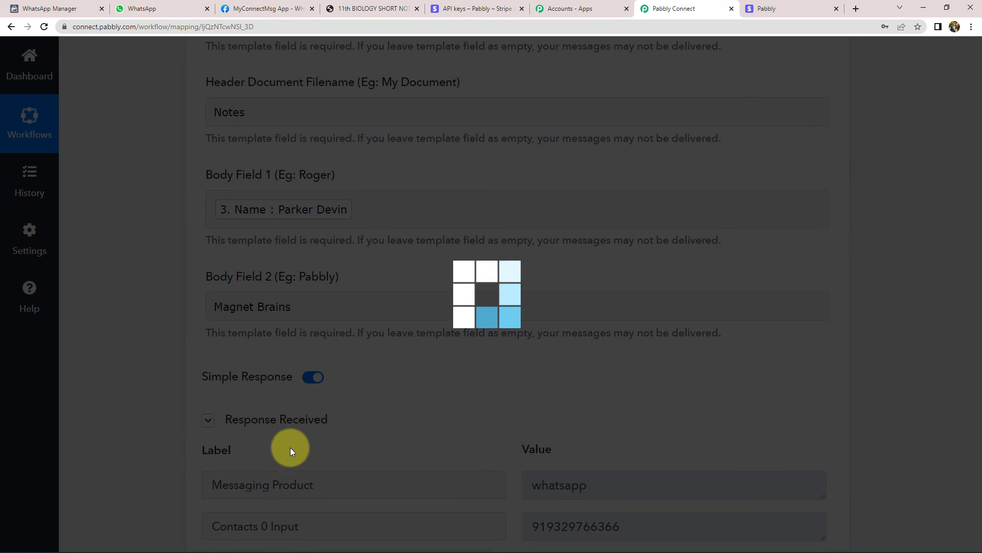
In WhatsApp Web, open the new payment confirmation chat and download its Notes PDF
{"action": "scroll", "coordinate": [167, 276], "scroll_direction": "down", "scroll_amount": 4}
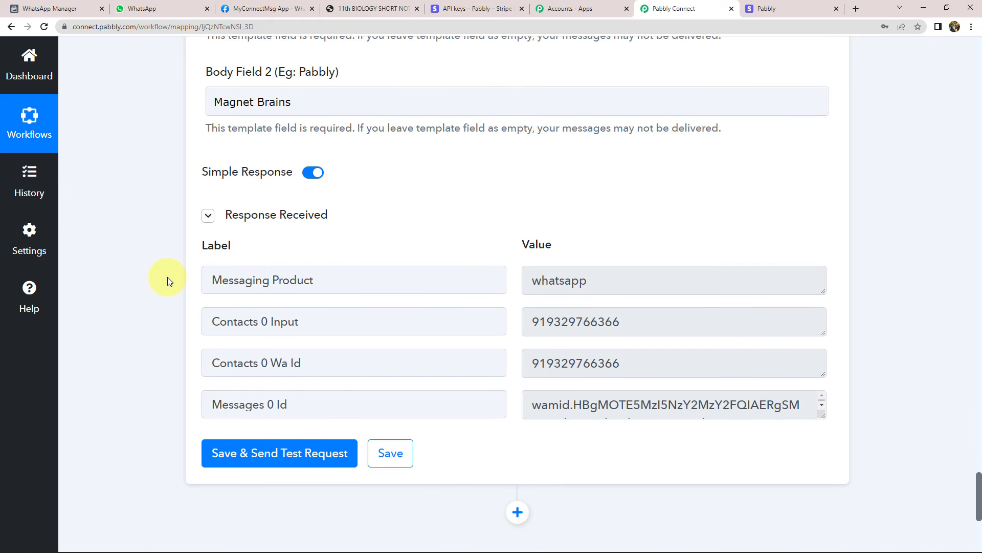
{"action": "left_click", "coordinate": [155, 11]}
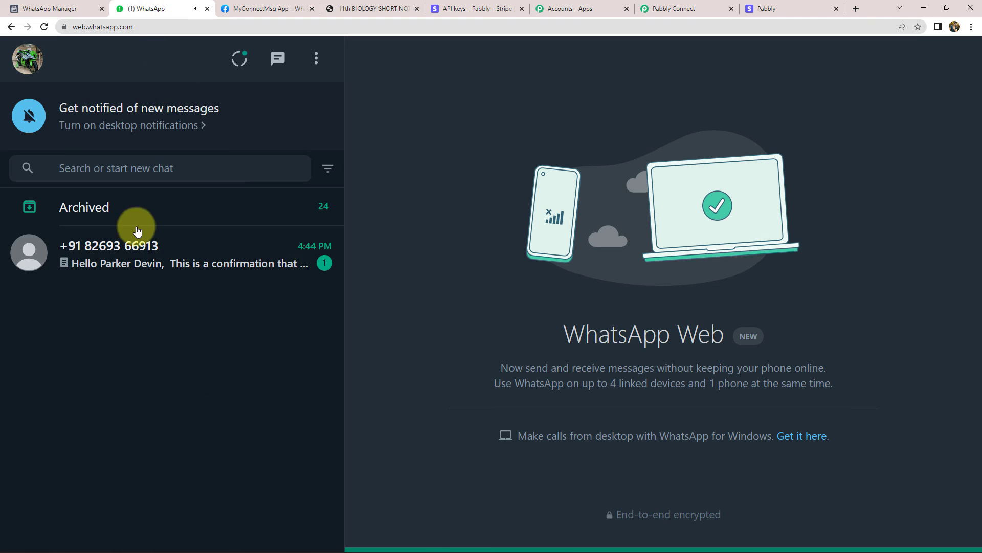
{"action": "left_click", "coordinate": [98, 256]}
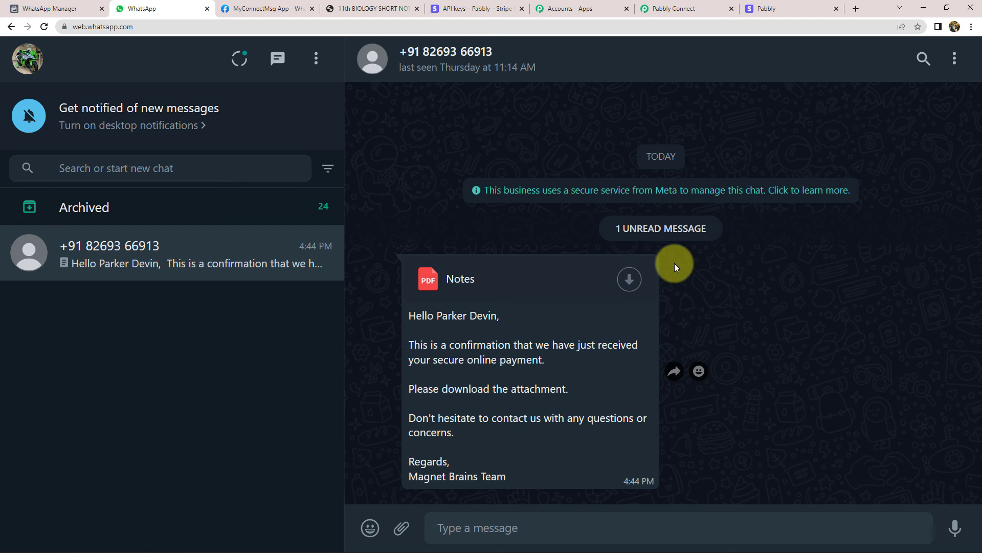
{"action": "left_click", "coordinate": [630, 279]}
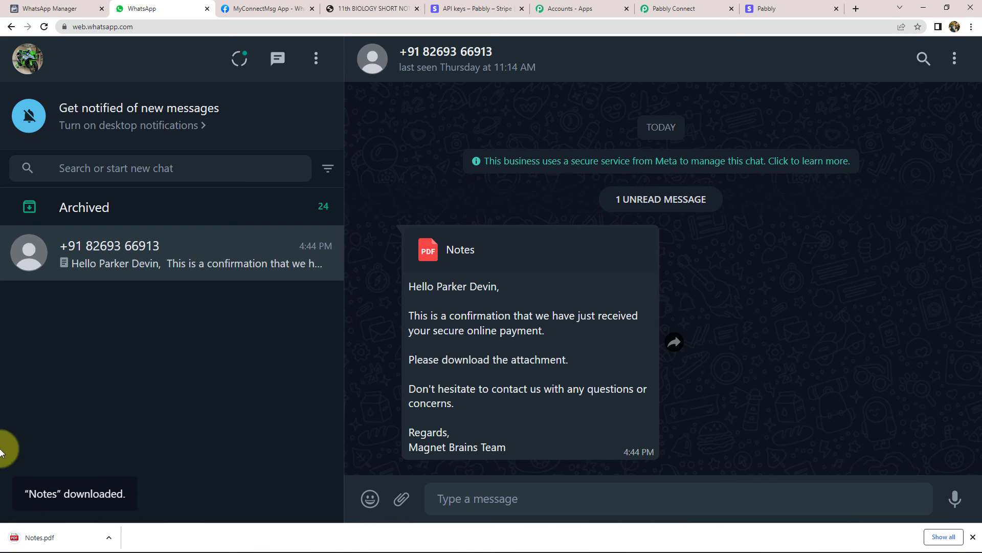
Open the downloaded Notes.pdf to view it, then return to the workflow
{"action": "left_click", "coordinate": [37, 535]}
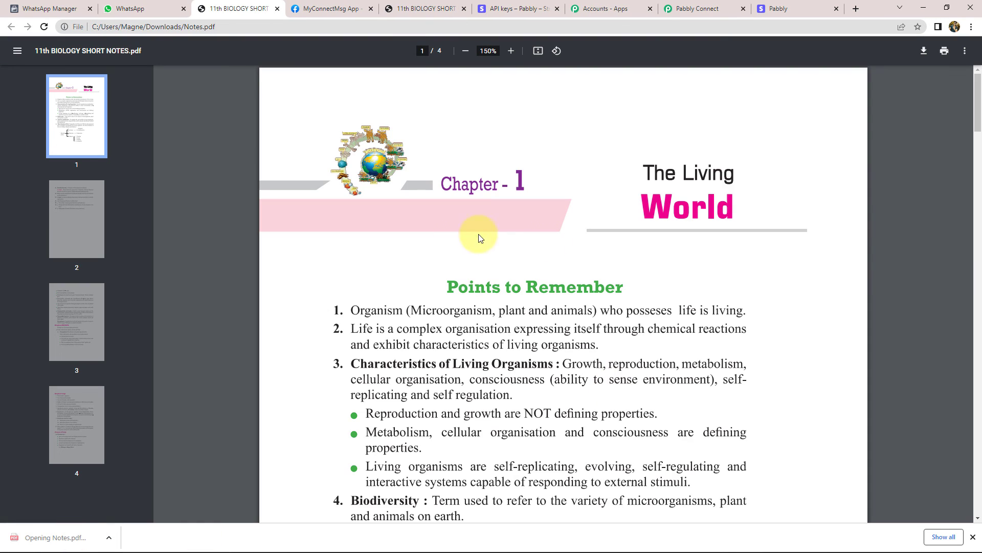
{"action": "scroll", "coordinate": [438, 344], "scroll_direction": "down", "scroll_amount": 4}
{"action": "scroll", "coordinate": [509, 373], "scroll_direction": "up", "scroll_amount": 4}
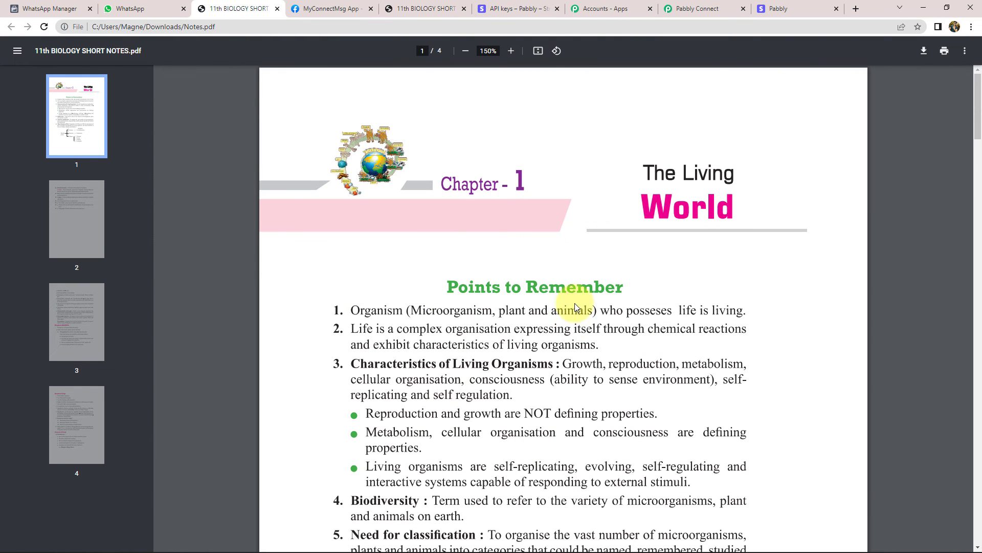
{"action": "left_click", "coordinate": [128, 8]}
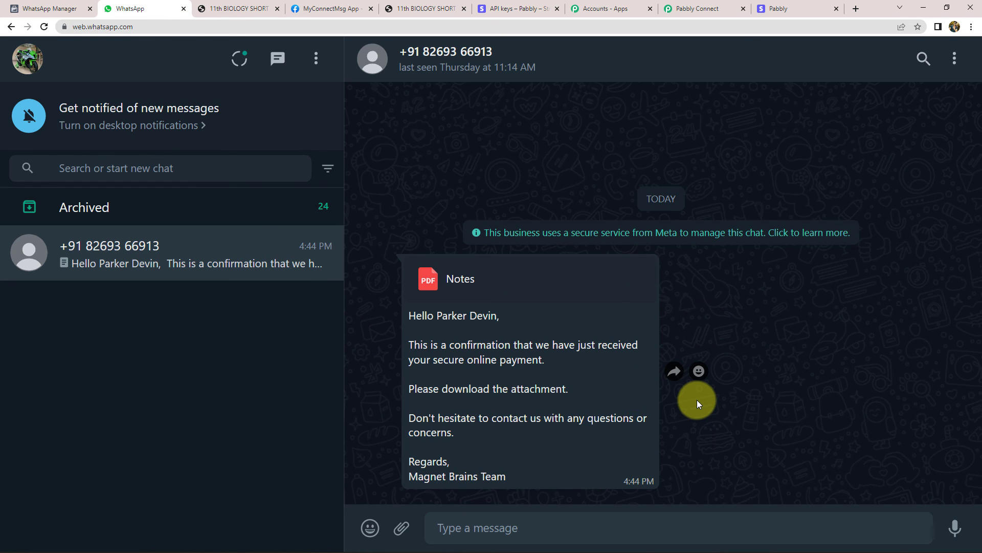
{"action": "left_click", "coordinate": [696, 8]}
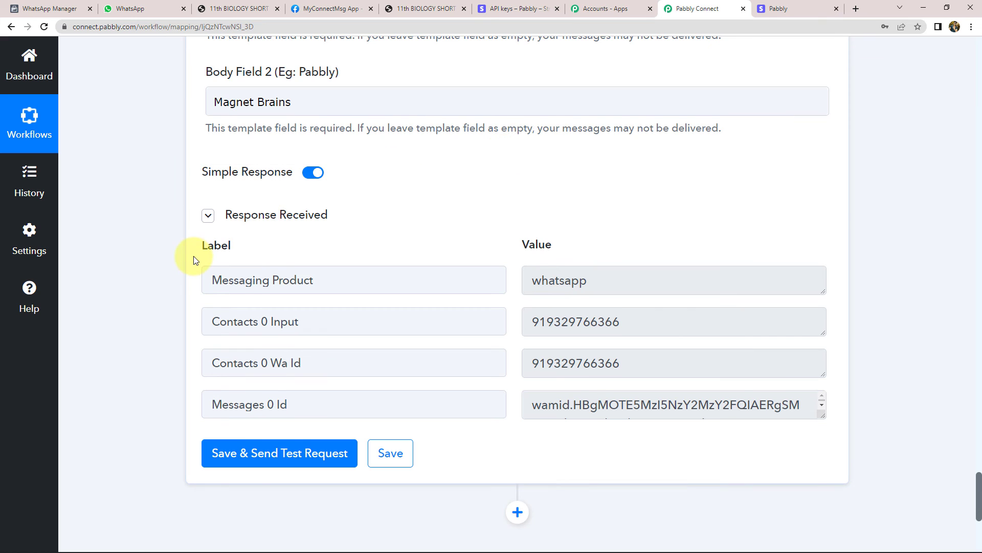
Save the WhatsApp step and confirm the success message
{"action": "scroll", "coordinate": [307, 307], "scroll_direction": "down", "scroll_amount": 2}
{"action": "left_click", "coordinate": [391, 352]}
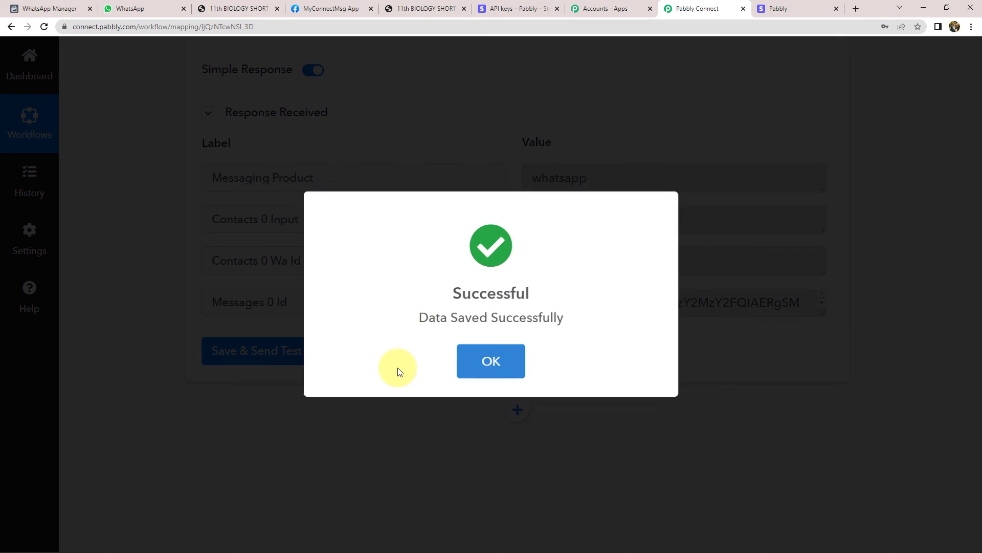
{"action": "left_click", "coordinate": [478, 368]}
Return to the top of the workflow and collapse the Stripe New Charge trigger
{"action": "scroll", "coordinate": [476, 367], "scroll_direction": "up", "scroll_amount": 15}
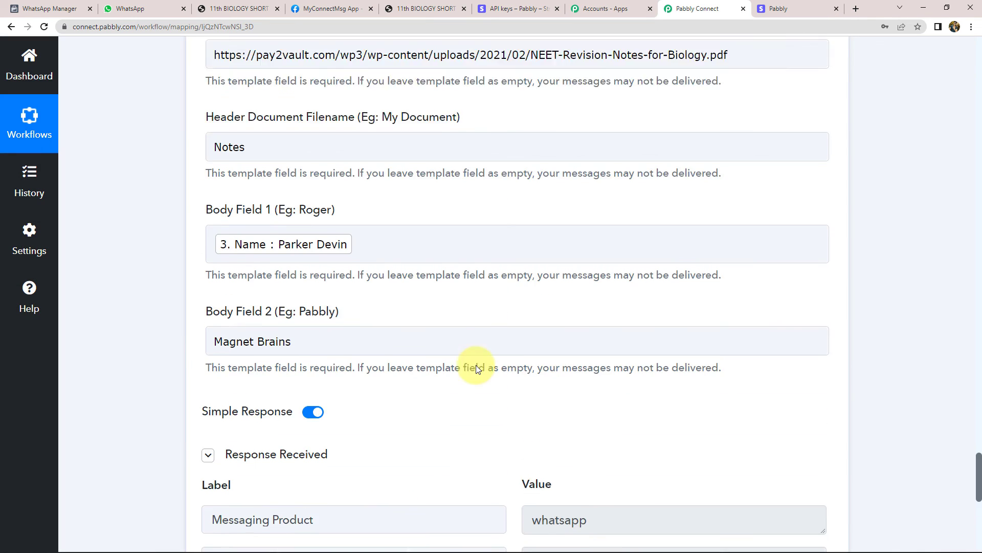
{"action": "scroll", "coordinate": [470, 374], "scroll_direction": "up", "scroll_amount": 10}
{"action": "scroll", "coordinate": [438, 453], "scroll_direction": "up", "scroll_amount": 15}
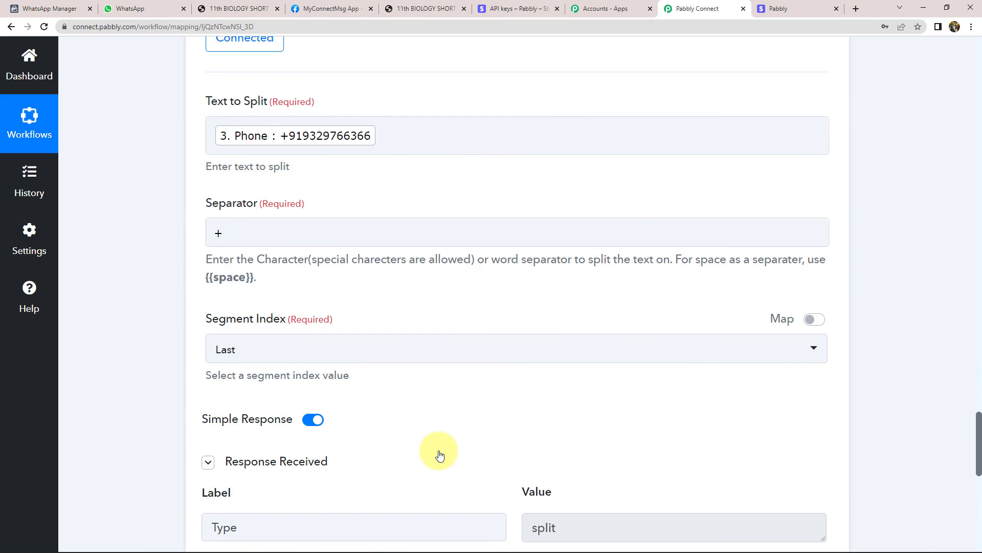
{"action": "scroll", "coordinate": [439, 453], "scroll_direction": "up", "scroll_amount": 15}
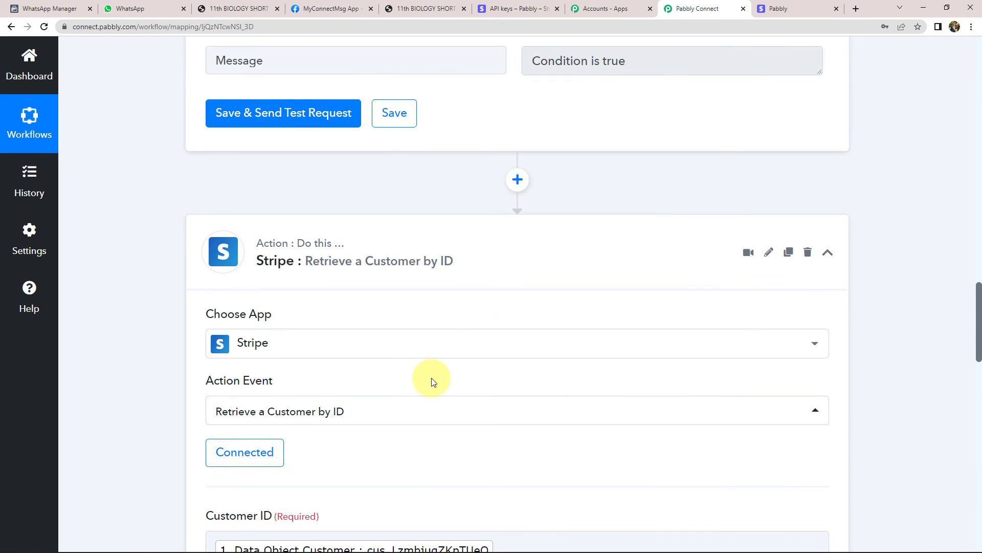
{"action": "scroll", "coordinate": [432, 462], "scroll_direction": "up", "scroll_amount": 10}
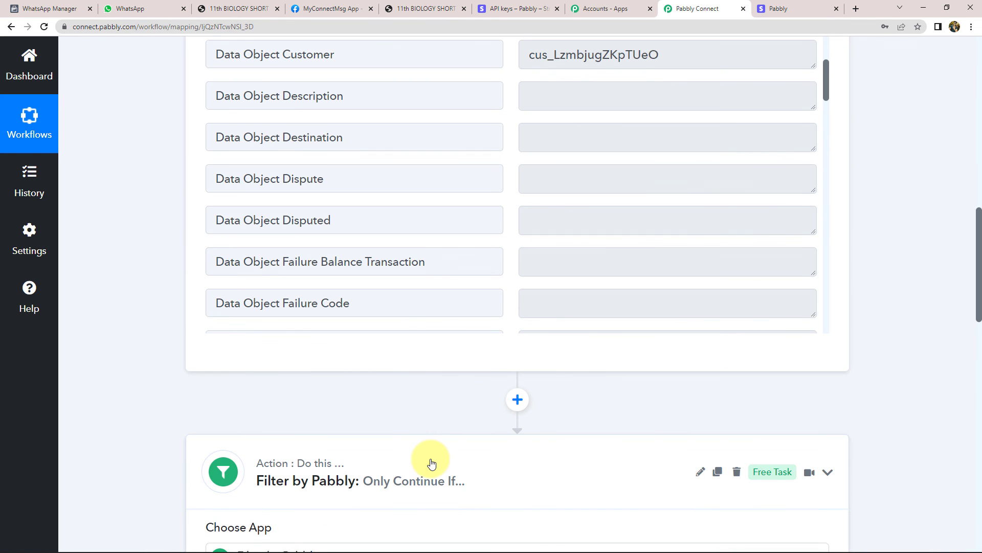
{"action": "scroll", "coordinate": [433, 462], "scroll_direction": "up", "scroll_amount": 5}
{"action": "scroll", "coordinate": [431, 459], "scroll_direction": "up", "scroll_amount": 10}
{"action": "left_click", "coordinate": [430, 274]}
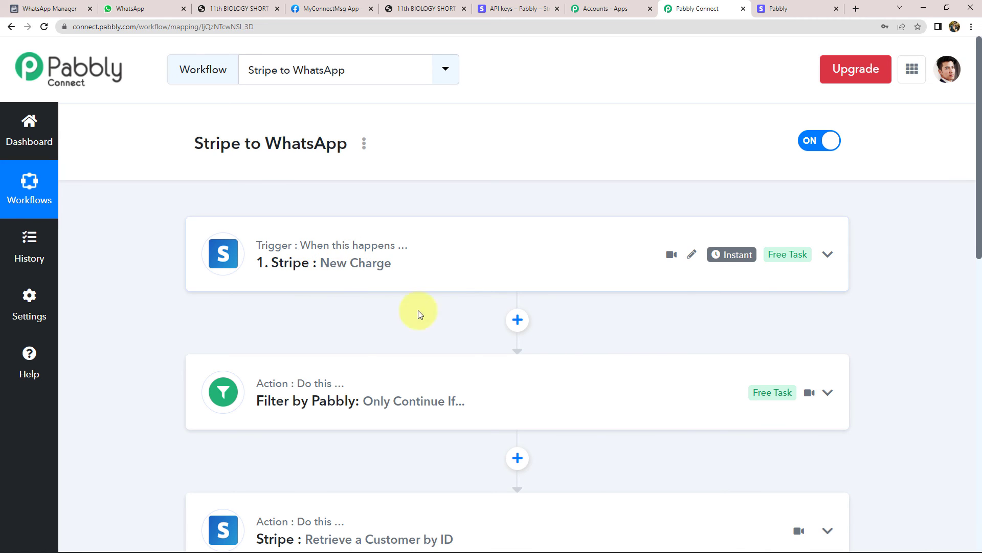
{"action": "left_click", "coordinate": [247, 416]}
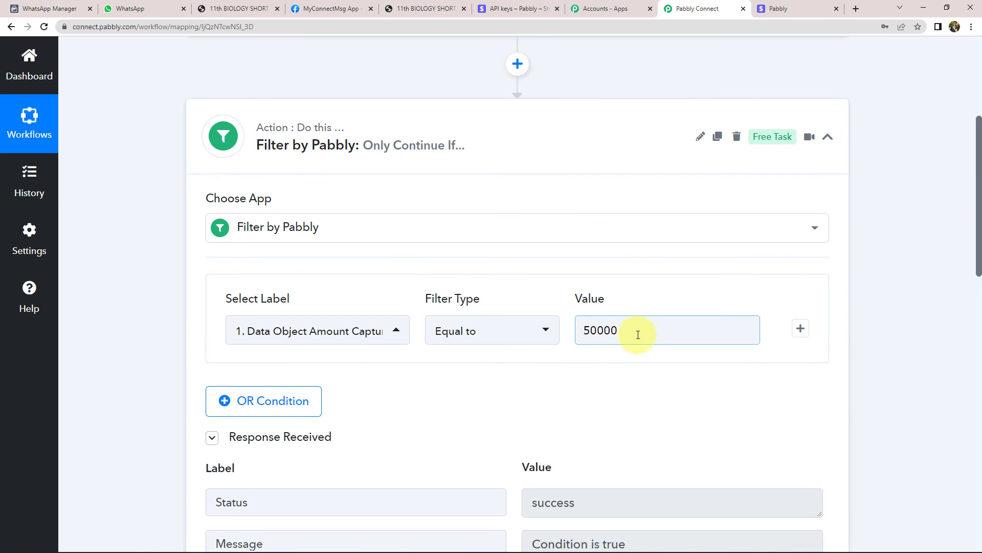
{"action": "left_click_drag", "start_coordinate": [638, 334], "coordinate": [566, 324]}
{"action": "left_click", "coordinate": [605, 333]}
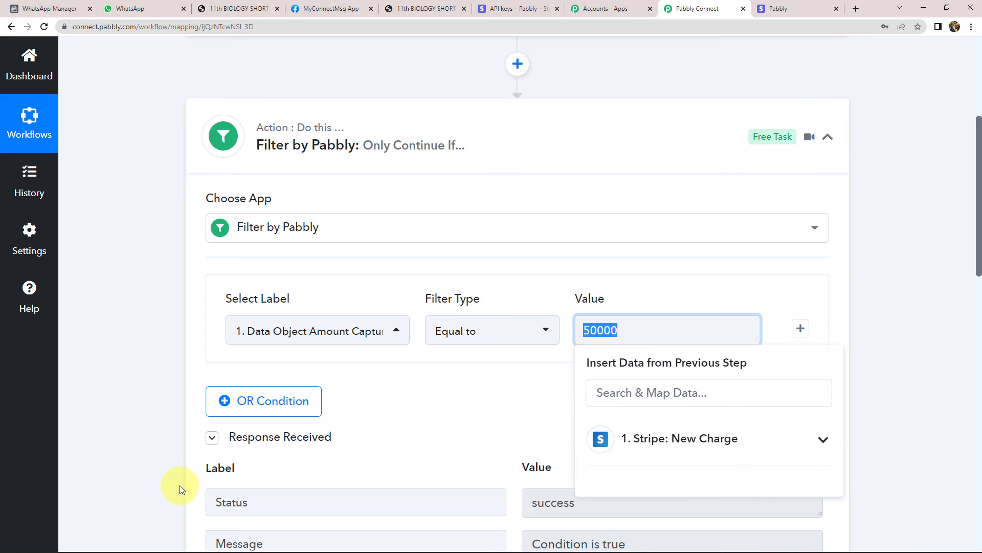
{"action": "left_click", "coordinate": [372, 185]}
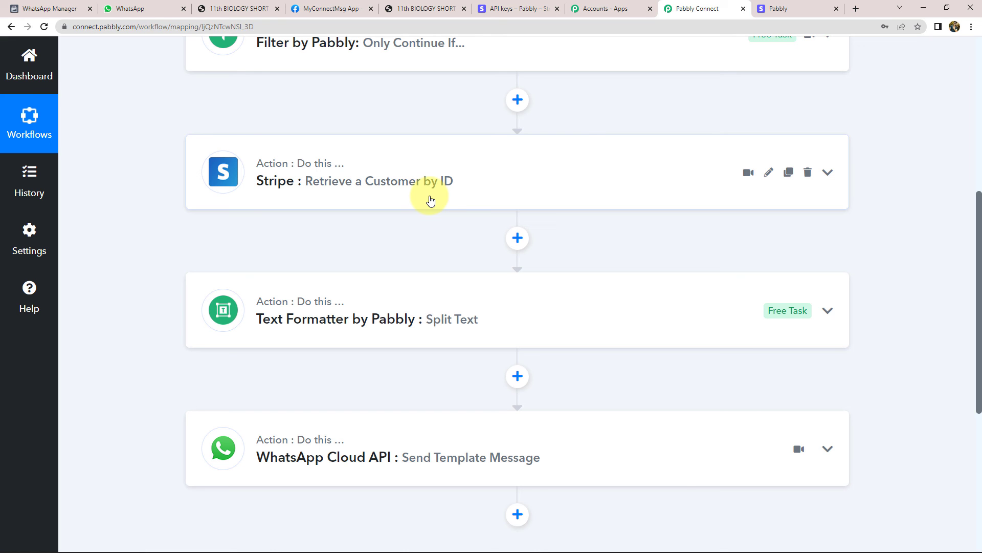
{"action": "scroll", "coordinate": [423, 220], "scroll_direction": "down", "scroll_amount": 2}
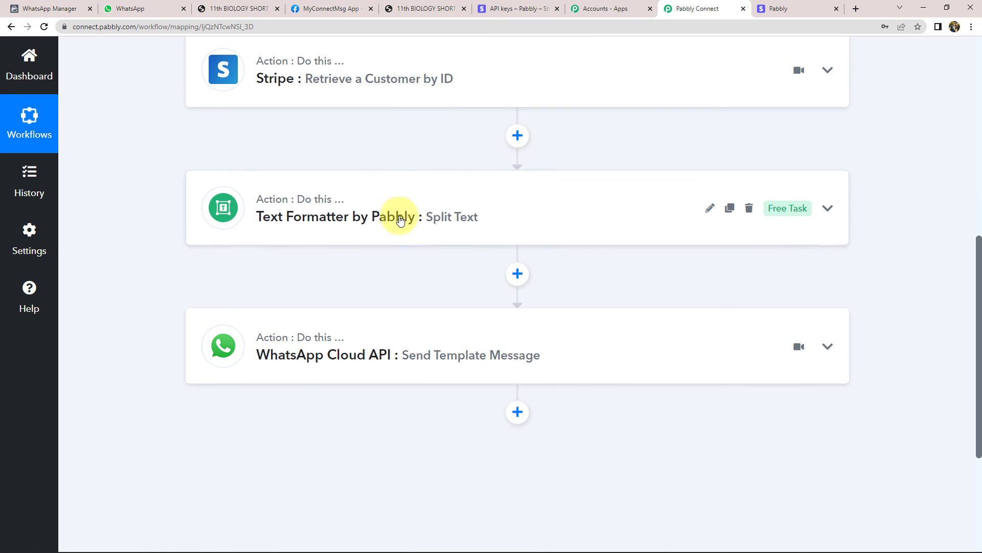
{"action": "left_click", "coordinate": [401, 217]}
{"action": "scroll", "coordinate": [123, 338], "scroll_direction": "down", "scroll_amount": 4}
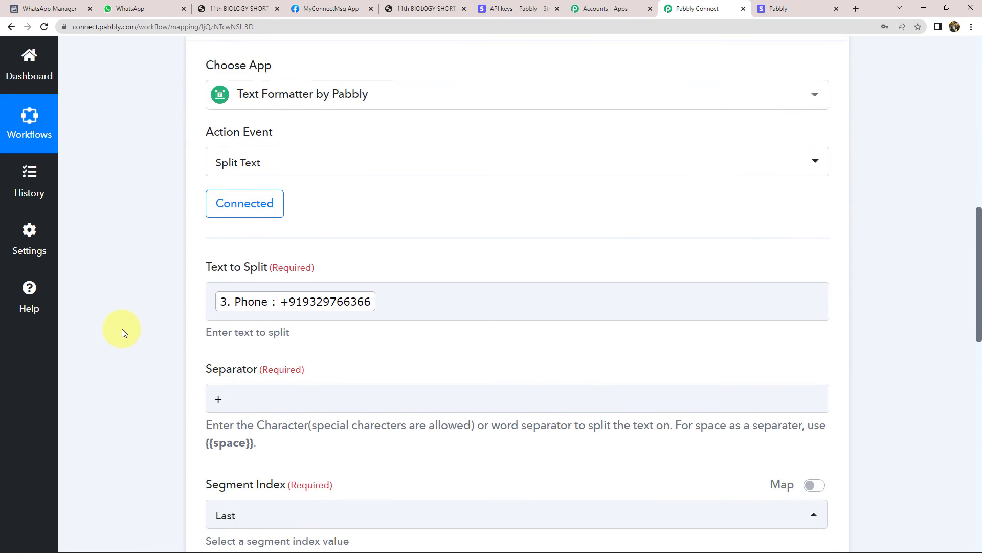
{"action": "scroll", "coordinate": [285, 88], "scroll_direction": "up", "scroll_amount": 2}
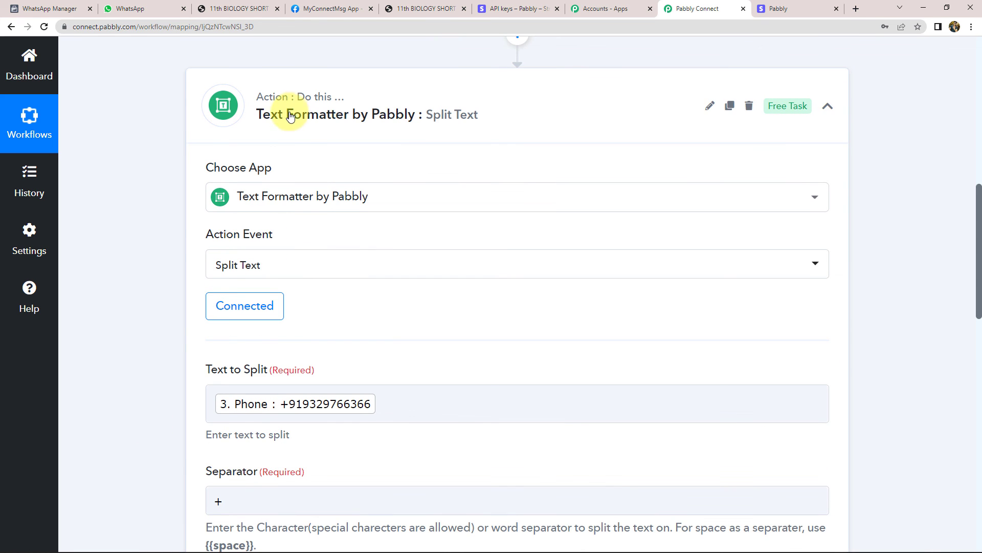
{"action": "left_click", "coordinate": [285, 98]}
{"action": "scroll", "coordinate": [129, 256], "scroll_direction": "down", "scroll_amount": 2}
{"action": "left_click", "coordinate": [154, 11]}
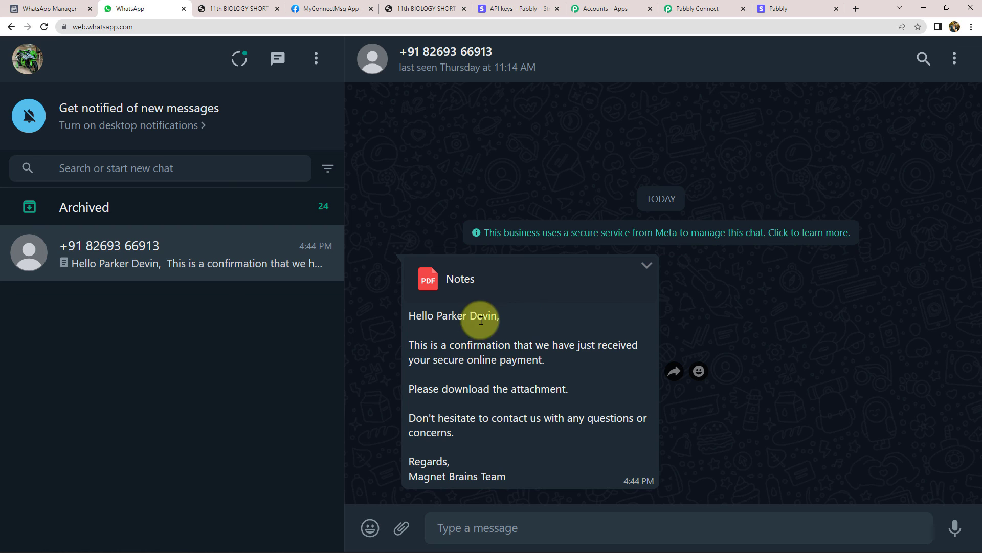
{"action": "left_click_drag", "start_coordinate": [436, 316], "coordinate": [496, 316]}
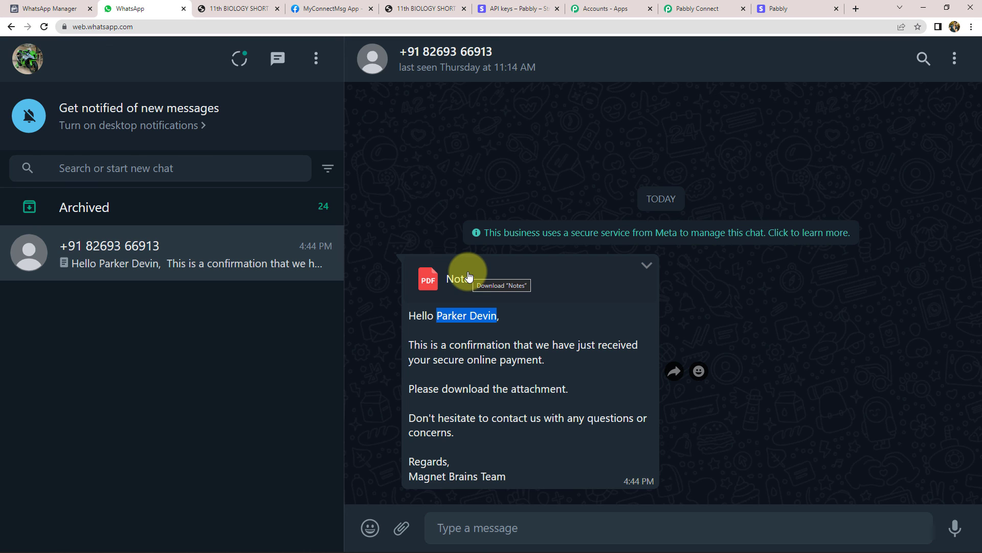
{"action": "left_click", "coordinate": [686, 8]}
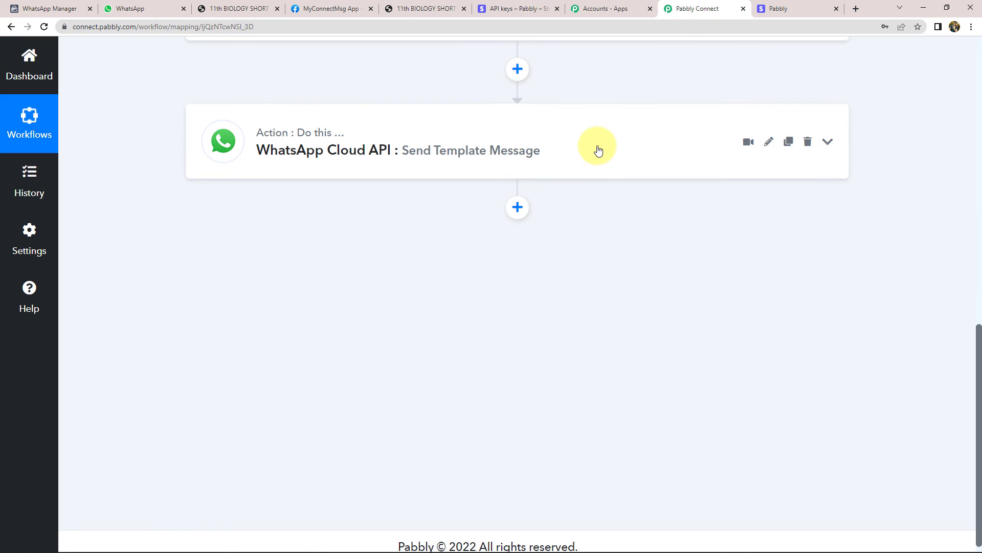
{"action": "scroll", "coordinate": [598, 150], "scroll_direction": "up", "scroll_amount": 15}
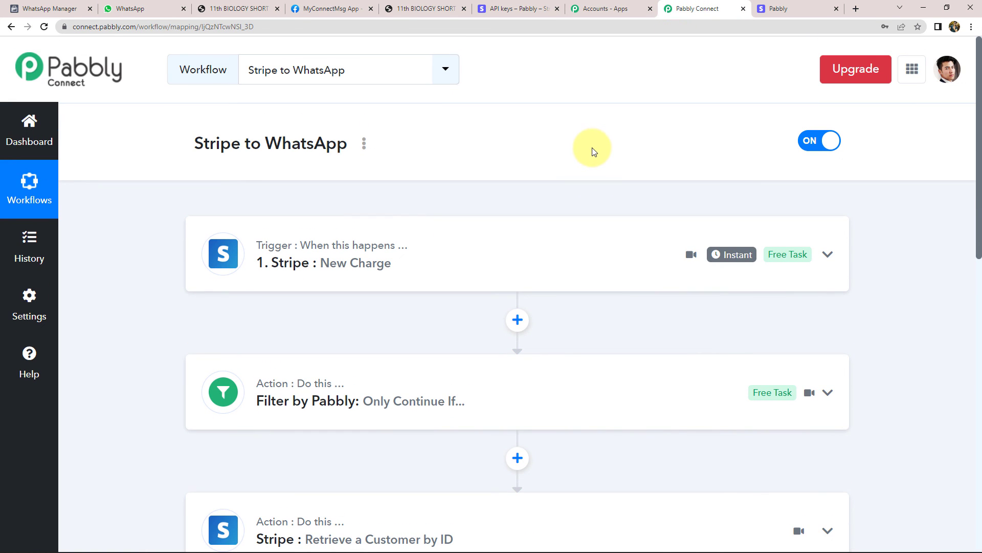